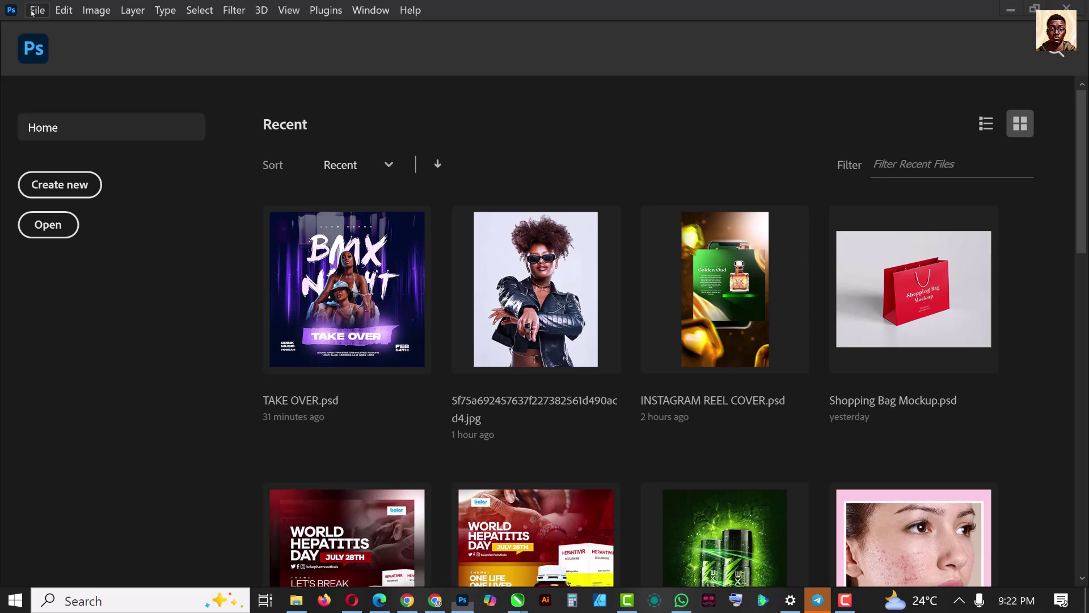
# Create a new document named CLUB FLYER, 4 x 5 inches at 300 pixels/inch, RGB Color with transparent background.
pyautogui.click(32, 11)
pyautogui.click(51, 27)
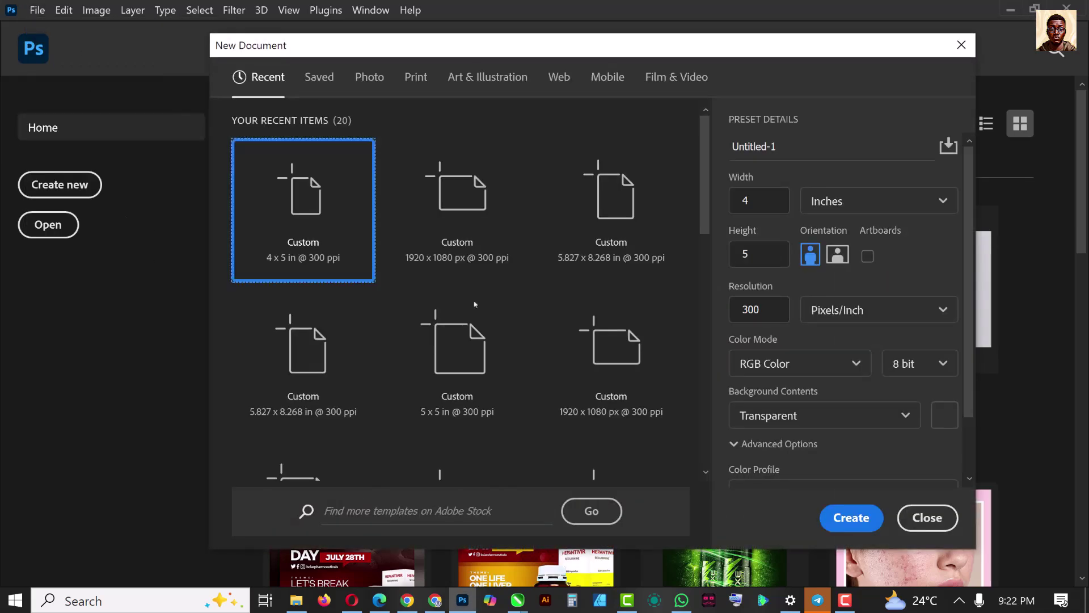
pyautogui.moveTo(781, 146); pyautogui.dragTo(738, 147)
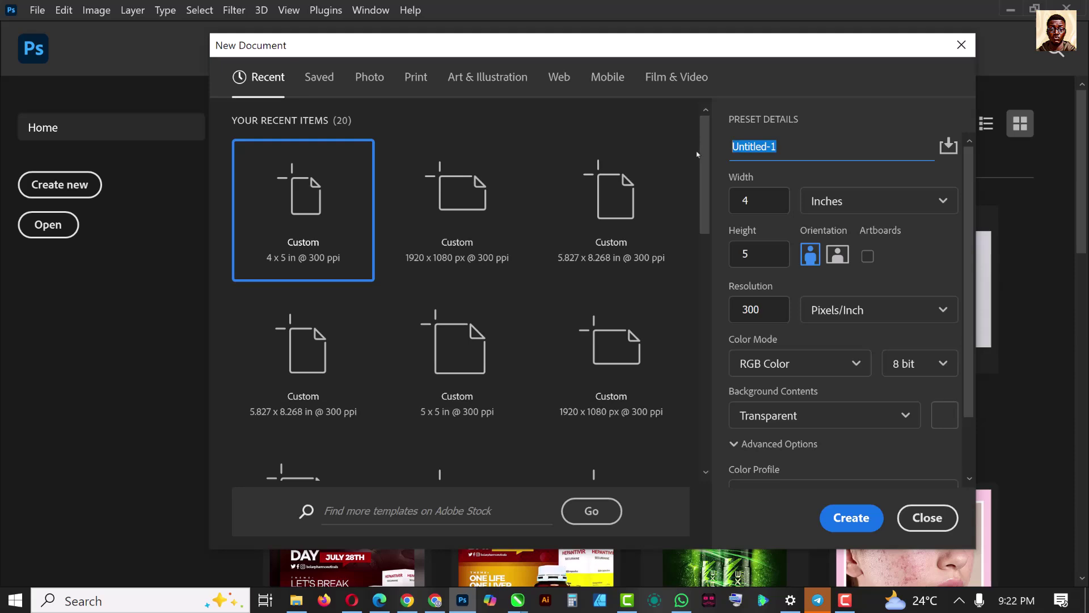
pyautogui.write('CLUB FLYER')
pyautogui.click(851, 518)
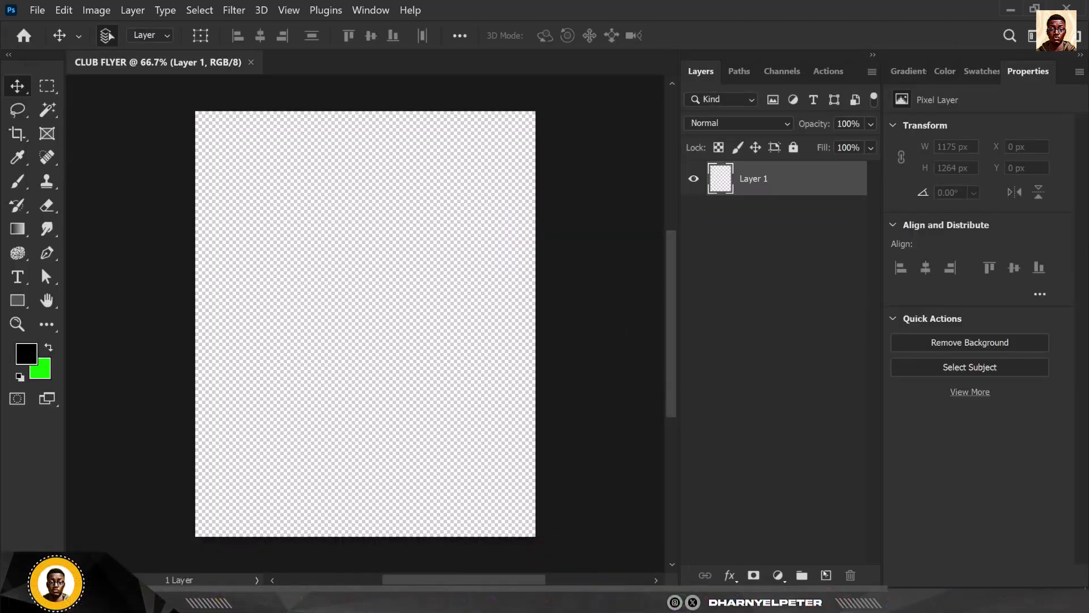
# Add a solid color fill layer in black (000000) as the flyer's base.
pyautogui.click(780, 576)
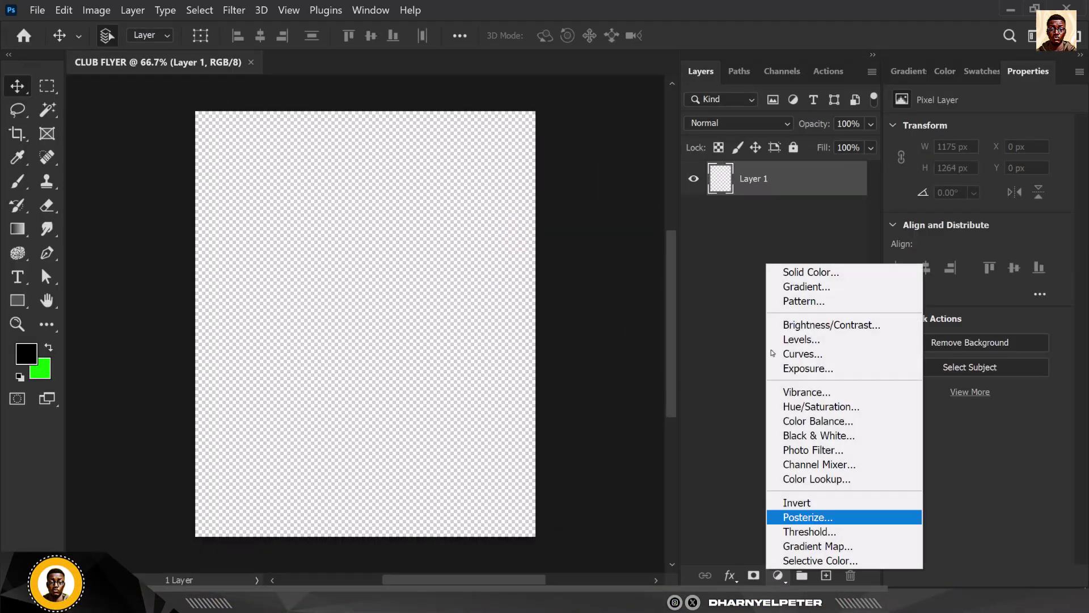
pyautogui.click(794, 272)
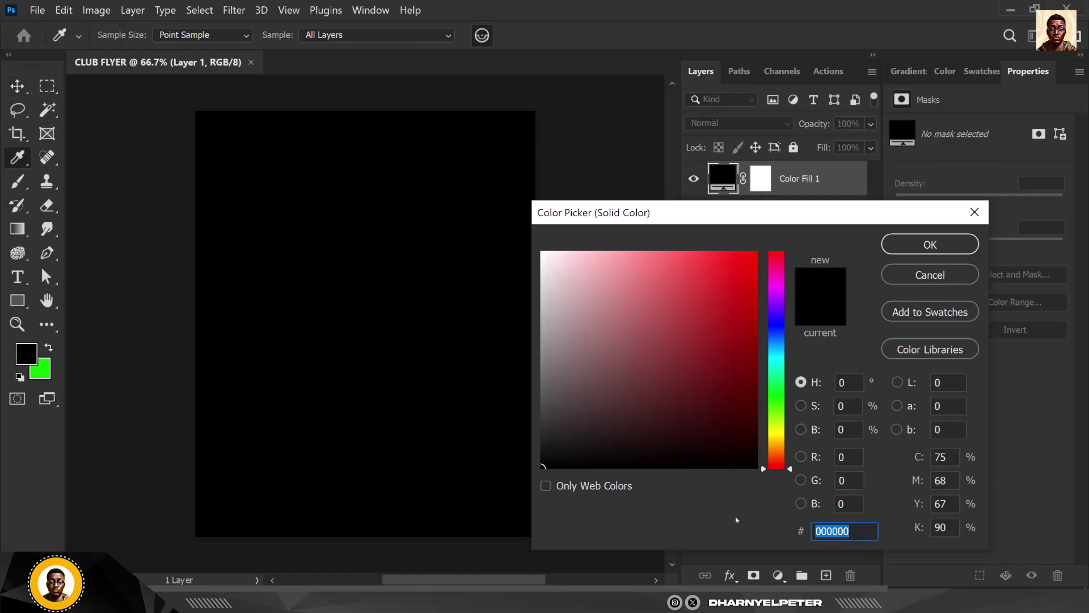
pyautogui.click(929, 244)
pyautogui.press('v')
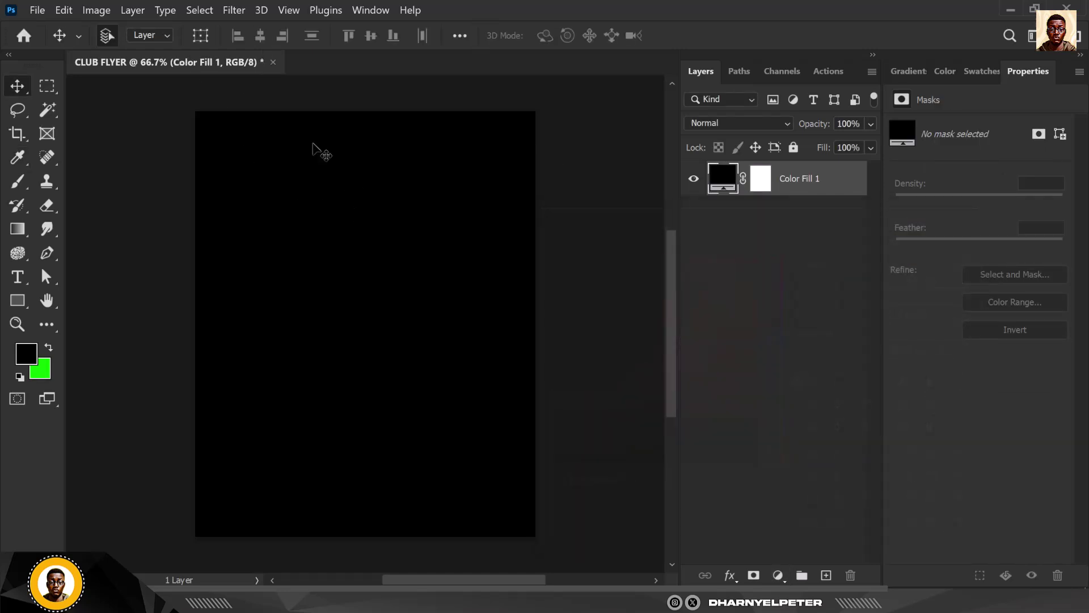
pyautogui.scroll(1, 426, 249)
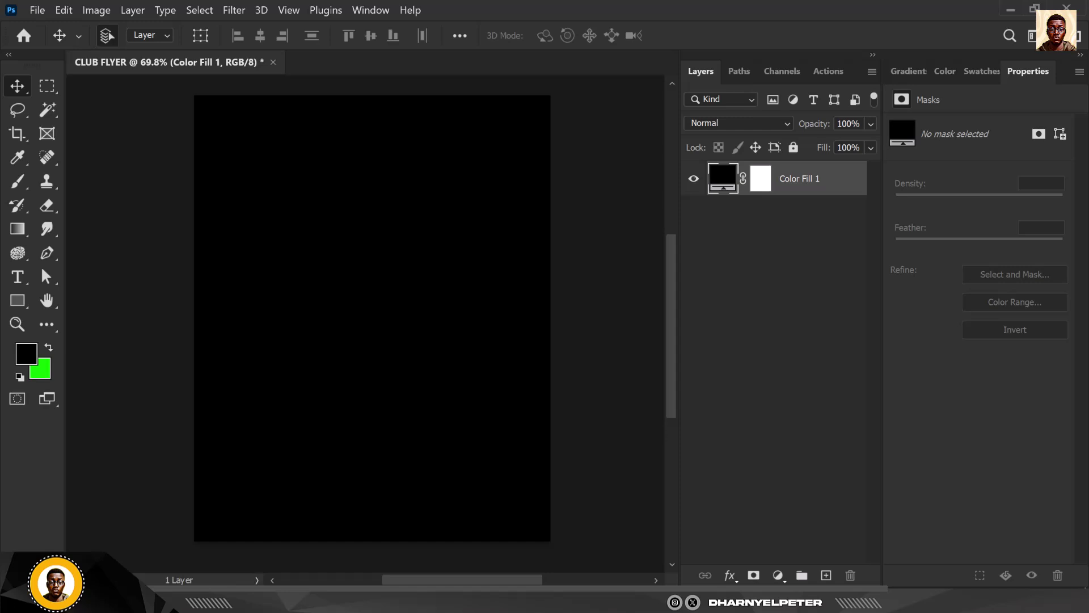
# Place the green fabric image from the RNB folder and scale it to about 42% so it covers the canvas.
pyautogui.click(252, 508)
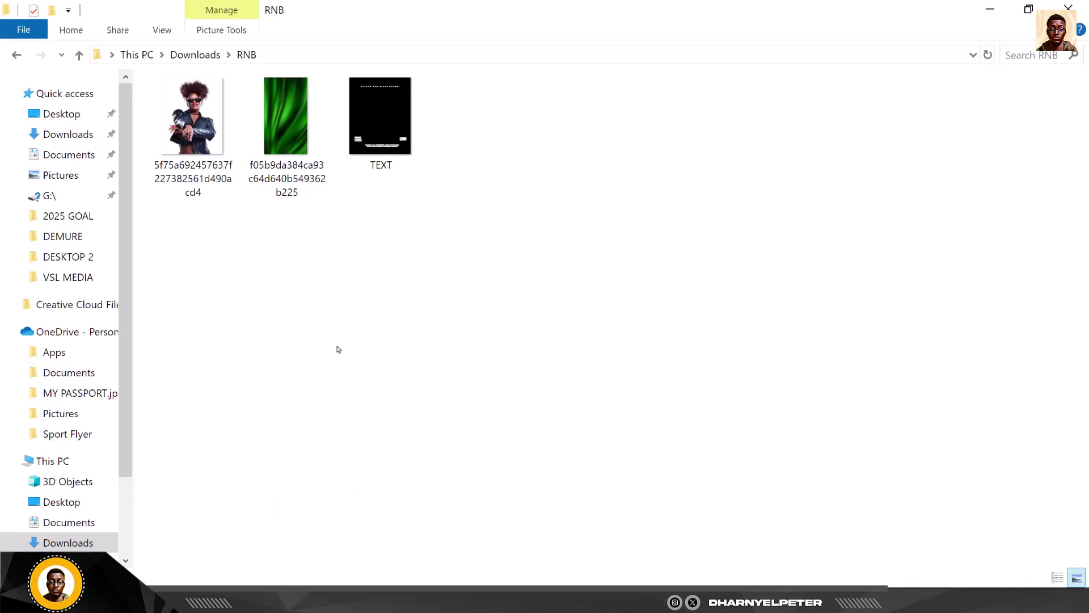
pyautogui.moveTo(289, 120); pyautogui.dragTo(430, 304)
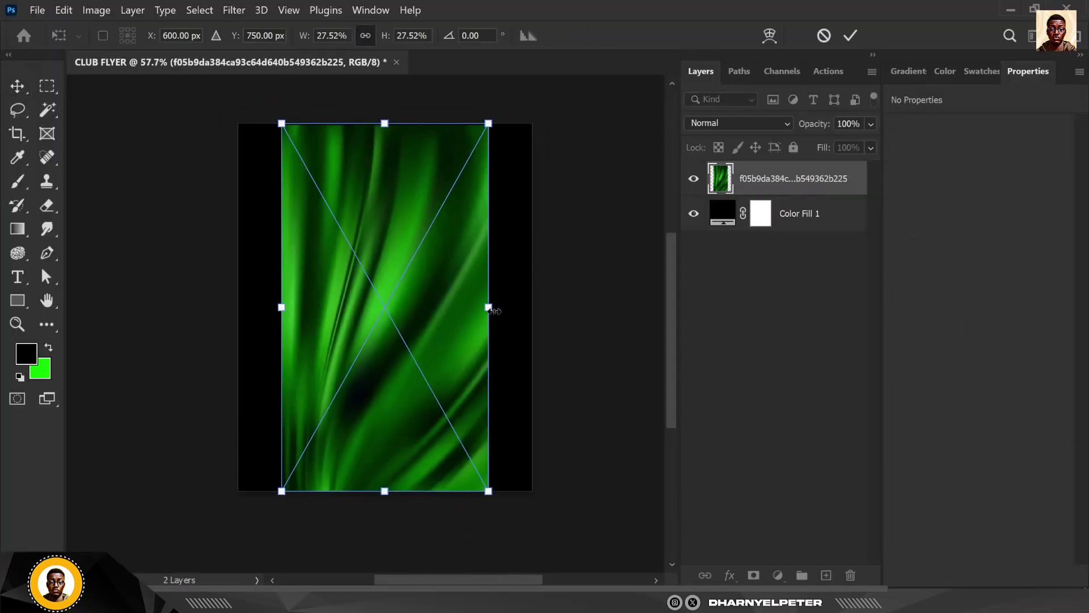
pyautogui.moveTo(494, 311); pyautogui.dragTo(542, 307)
pyautogui.moveTo(282, 307); pyautogui.dragTo(224, 306)
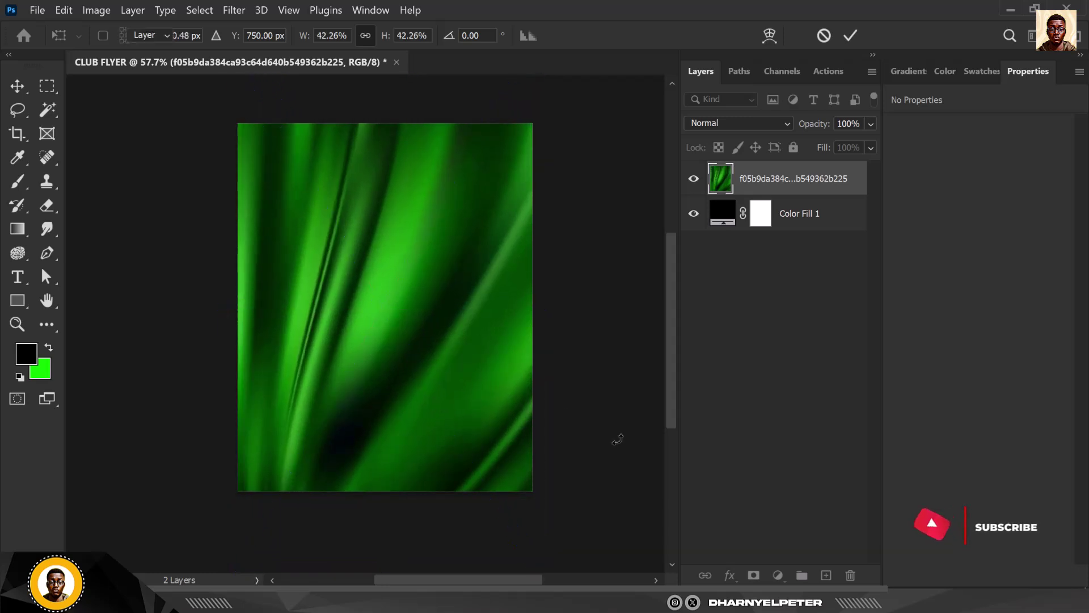
pyautogui.press('Return')
pyautogui.hotkey('ctrl', '0')
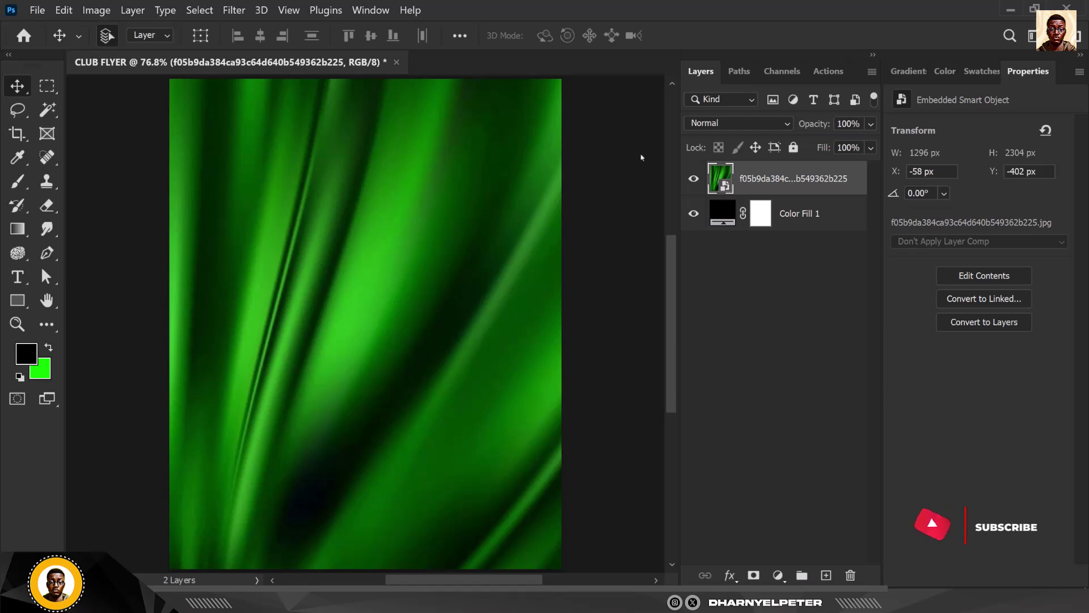
# Apply a Gaussian Blur with a radius of about 37 pixels to the green fabric image.
pyautogui.click(235, 10)
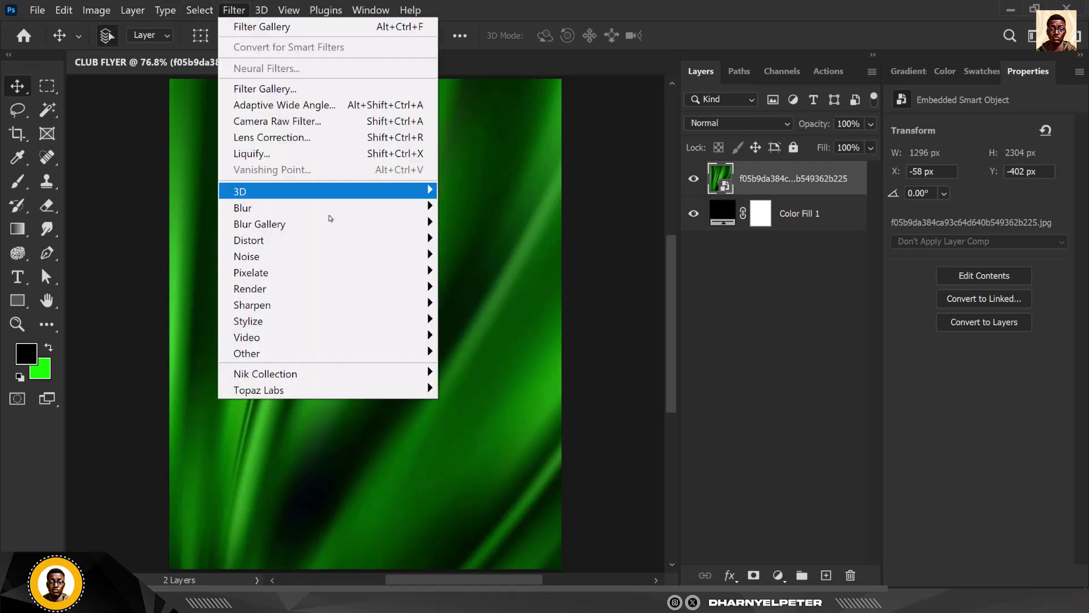
pyautogui.moveTo(334, 209)
pyautogui.click(499, 275)
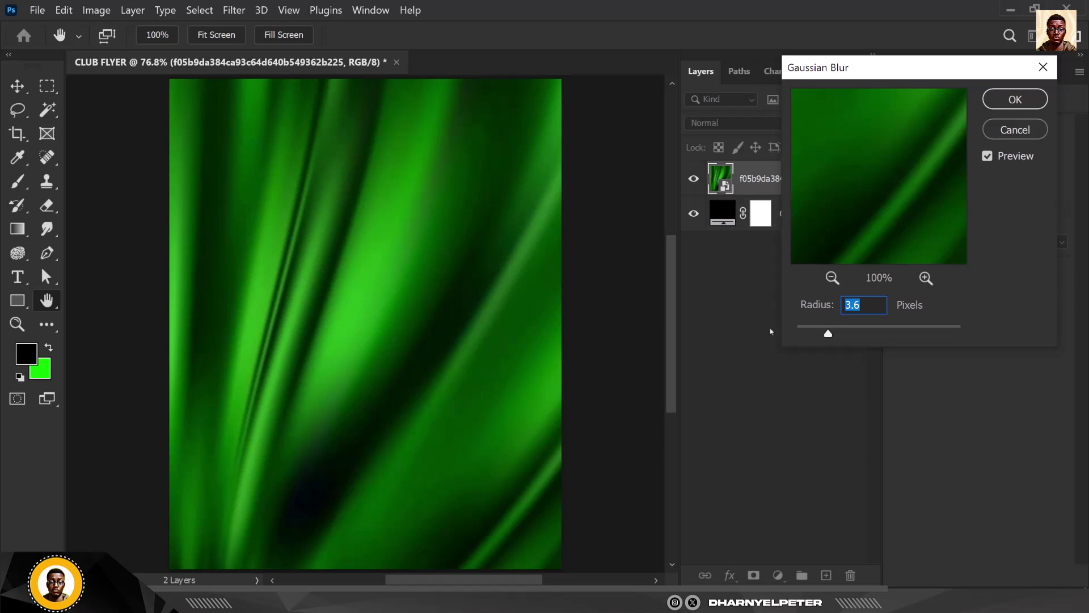
pyautogui.moveTo(843, 333); pyautogui.dragTo(891, 333)
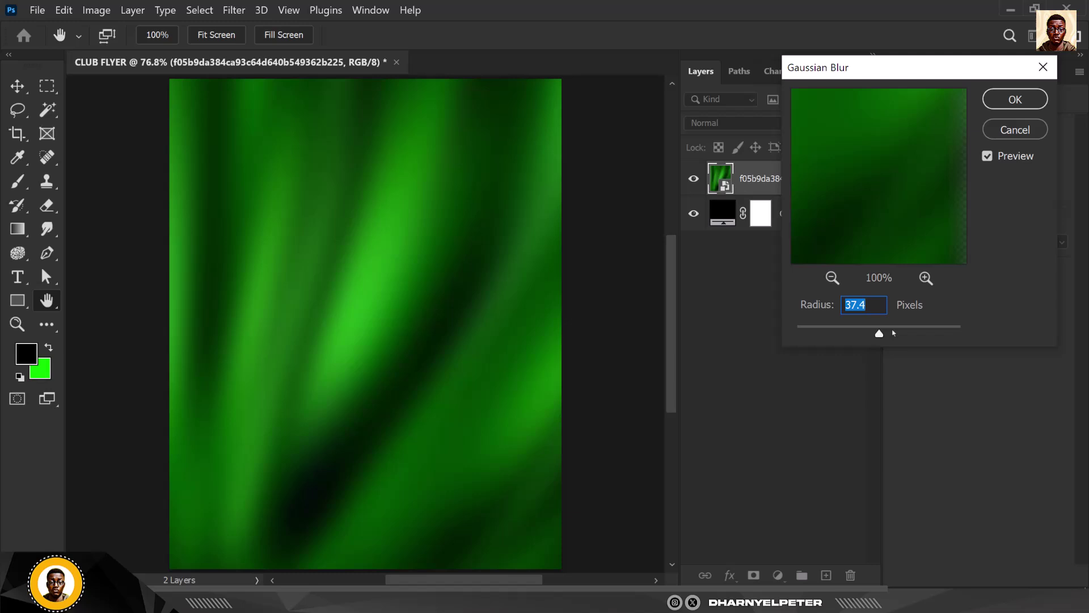
pyautogui.moveTo(895, 333); pyautogui.dragTo(882, 333)
pyautogui.click(1015, 99)
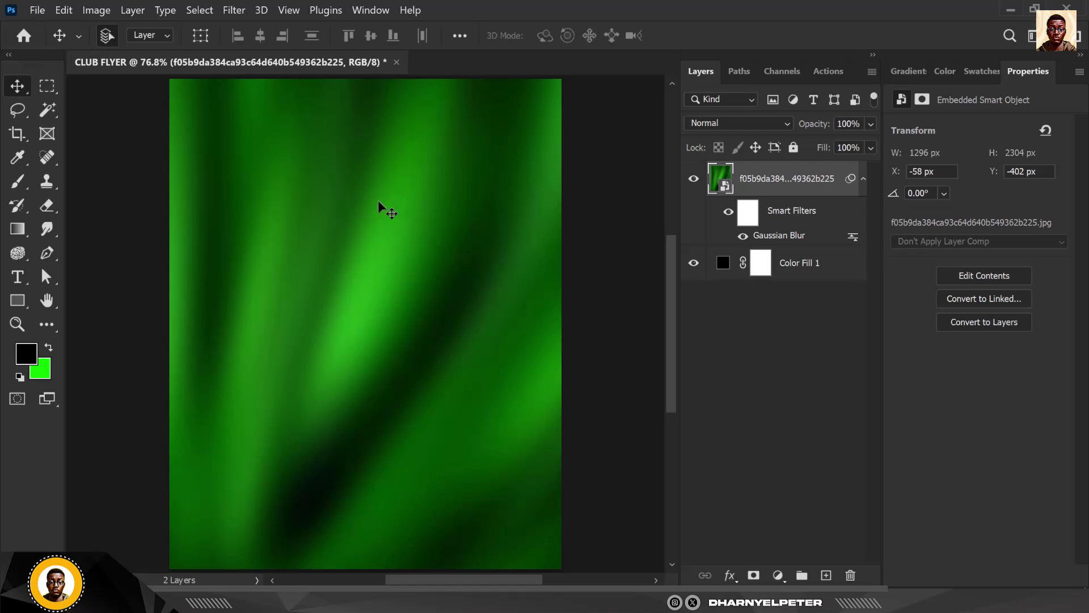
# Add a white text layer reading "R&B" in the upper half of the canvas.
pyautogui.click(19, 277)
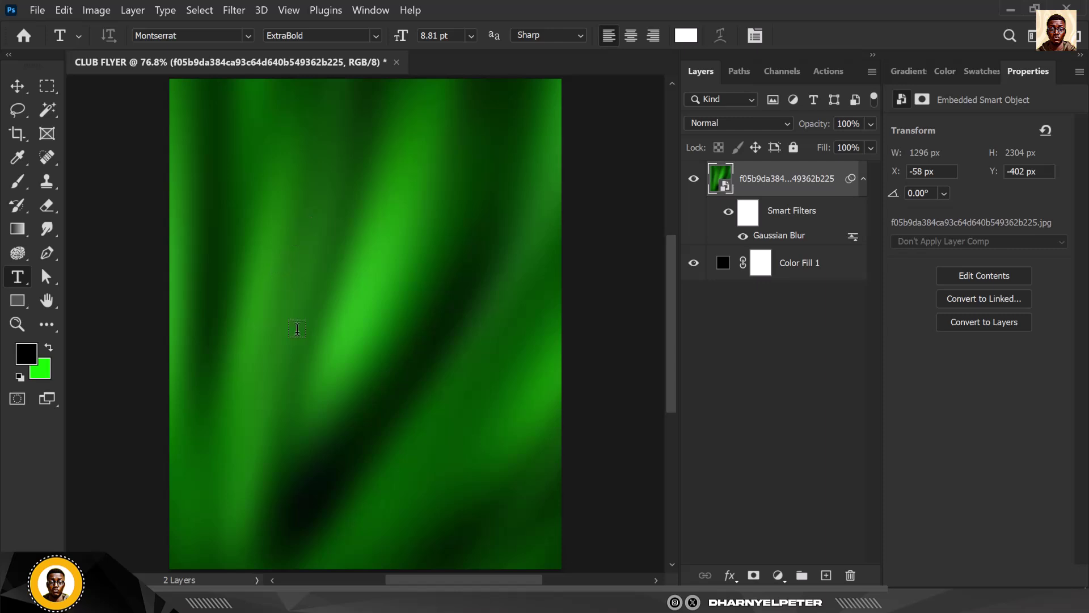
pyautogui.click(281, 266)
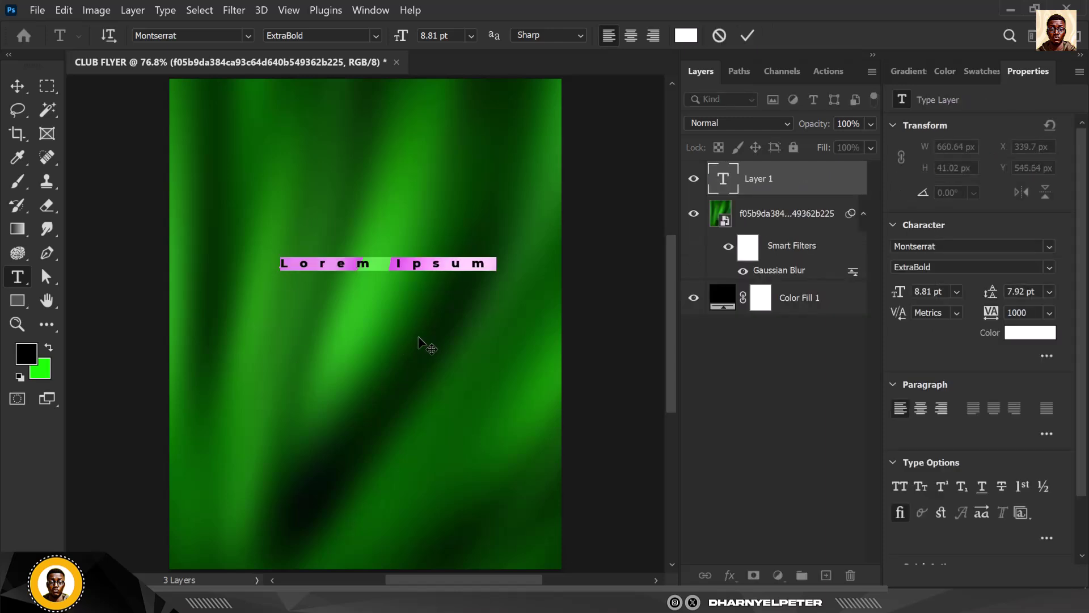
pyautogui.write('R & B')
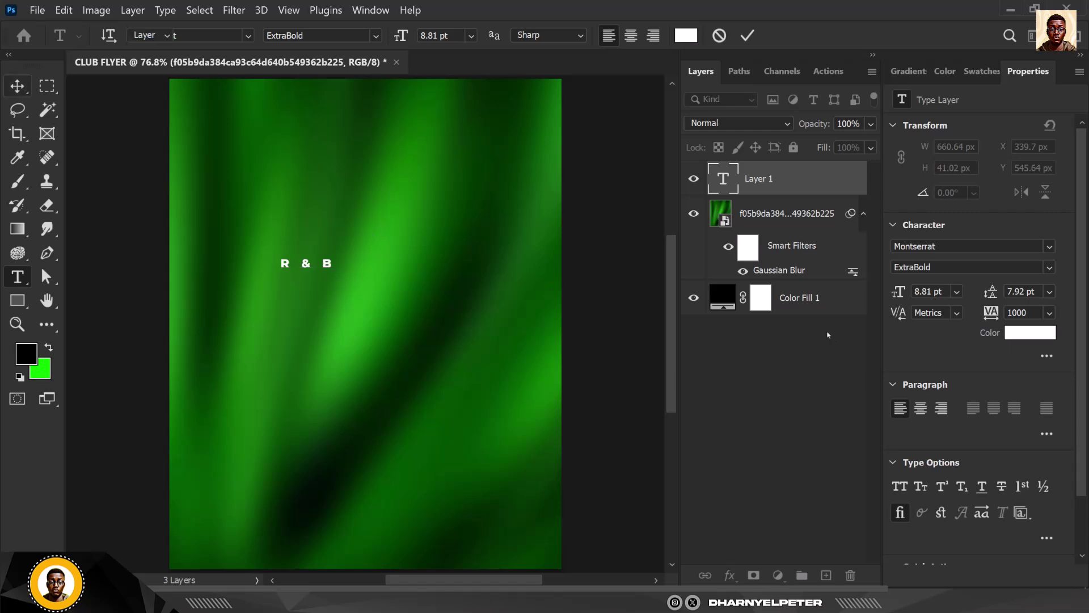
pyautogui.click(19, 86)
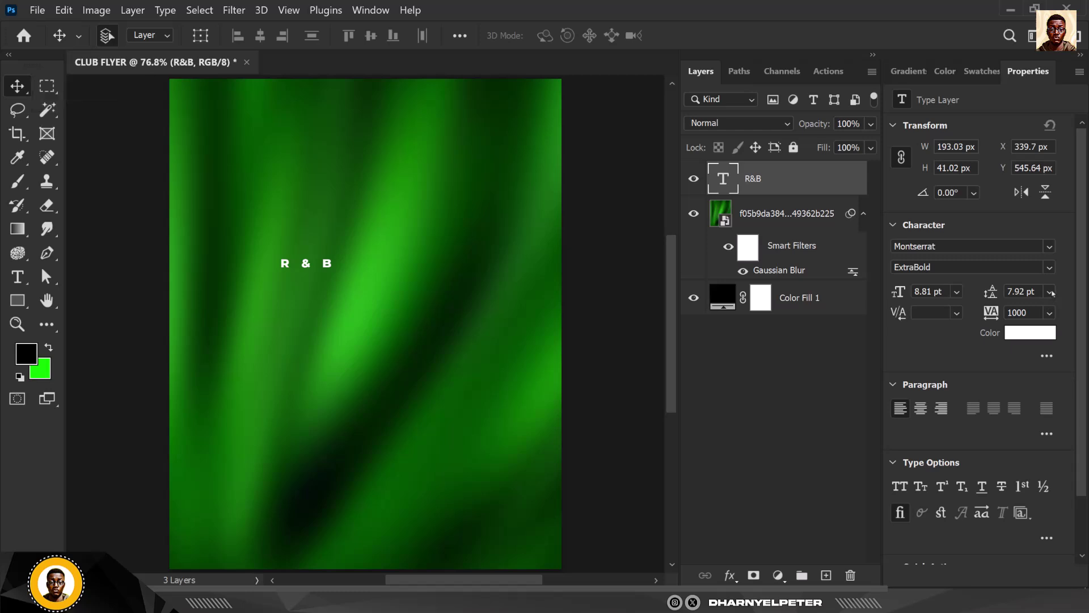
# Set the R&B text's tracking to -75 and its Montserrat font style to Black.
pyautogui.click(1050, 291)
pyautogui.click(1043, 281)
pyautogui.click(1050, 313)
pyautogui.click(1021, 337)
pyautogui.click(1049, 267)
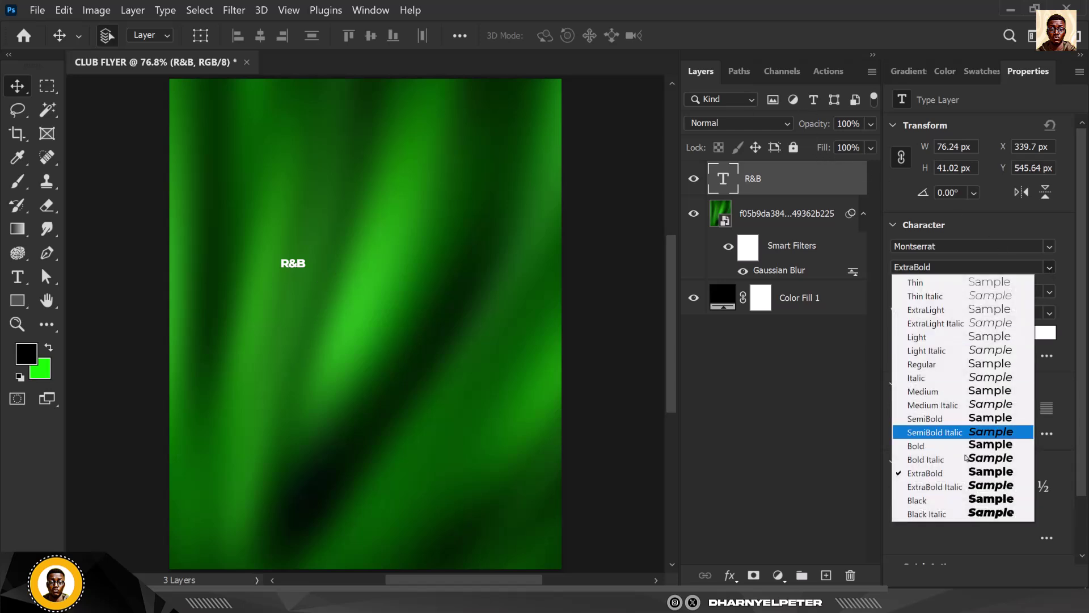
pyautogui.click(967, 500)
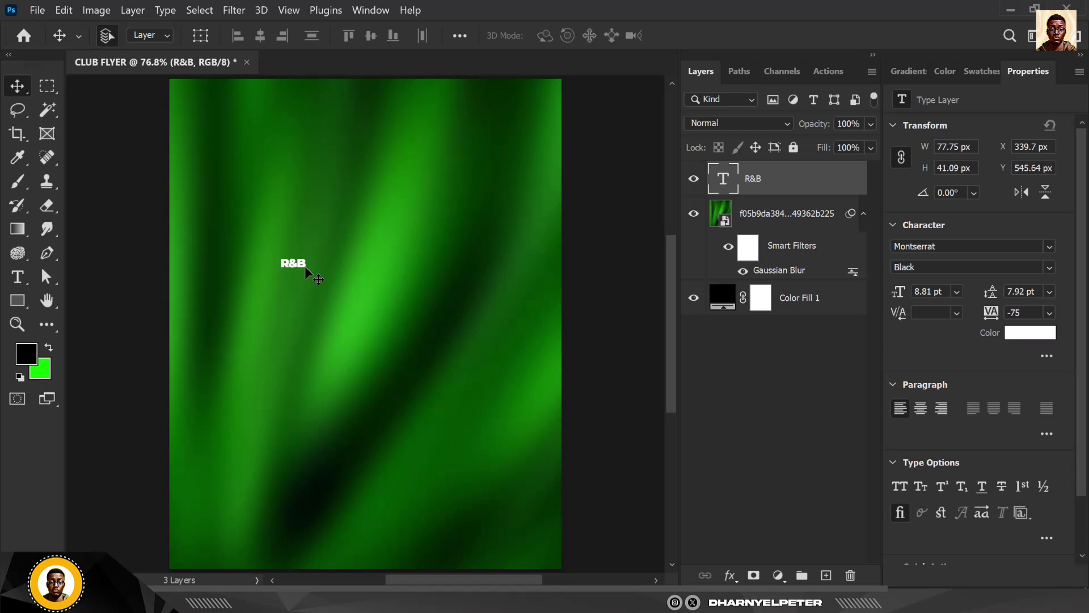
# Scale the R&B text up to about 91.6 pt and move it to the upper middle of the canvas.
pyautogui.hotkey('ctrl', 't')
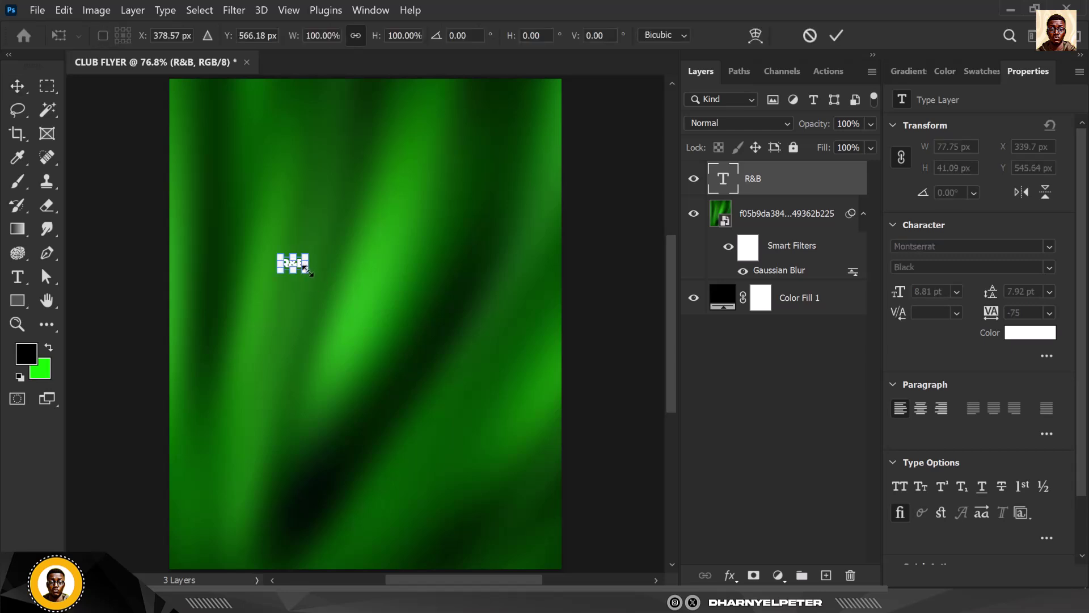
pyautogui.moveTo(306, 270); pyautogui.dragTo(542, 428)
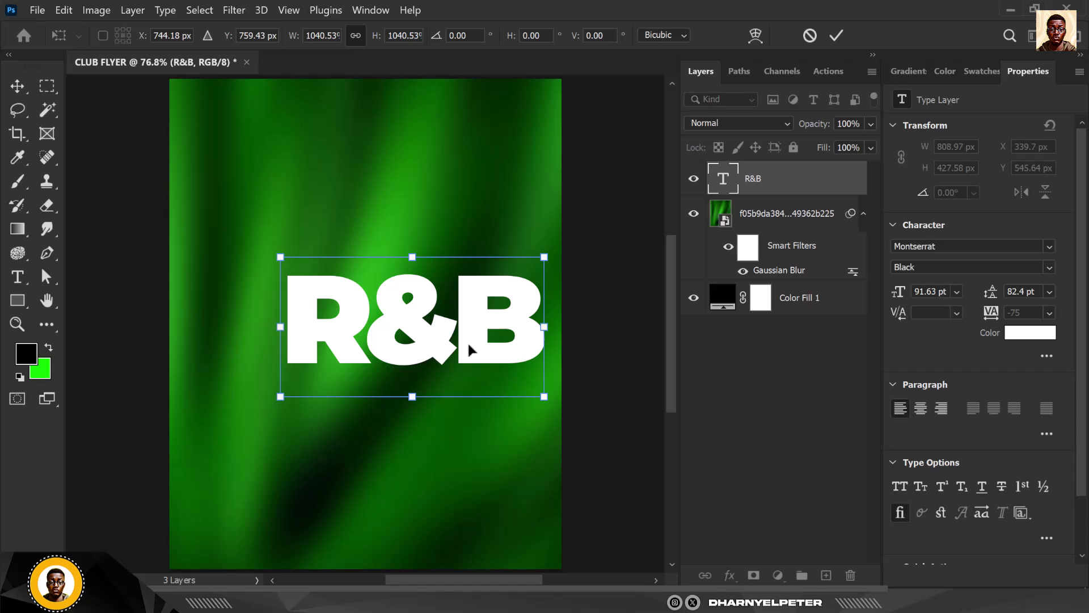
pyautogui.moveTo(469, 321); pyautogui.dragTo(434, 259)
pyautogui.press('Return')
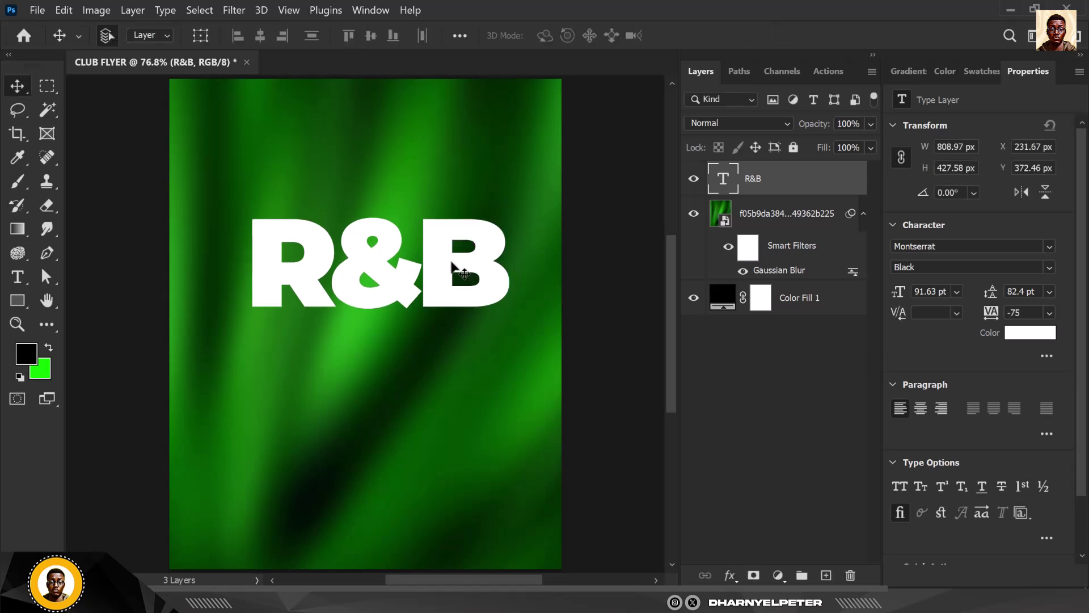
# Duplicate the R&B text directly below the original and enlarge both texts together to about 95 pt.
pyautogui.press('ctrl')
pyautogui.moveTo(450, 262); pyautogui.dragTo(447, 364)
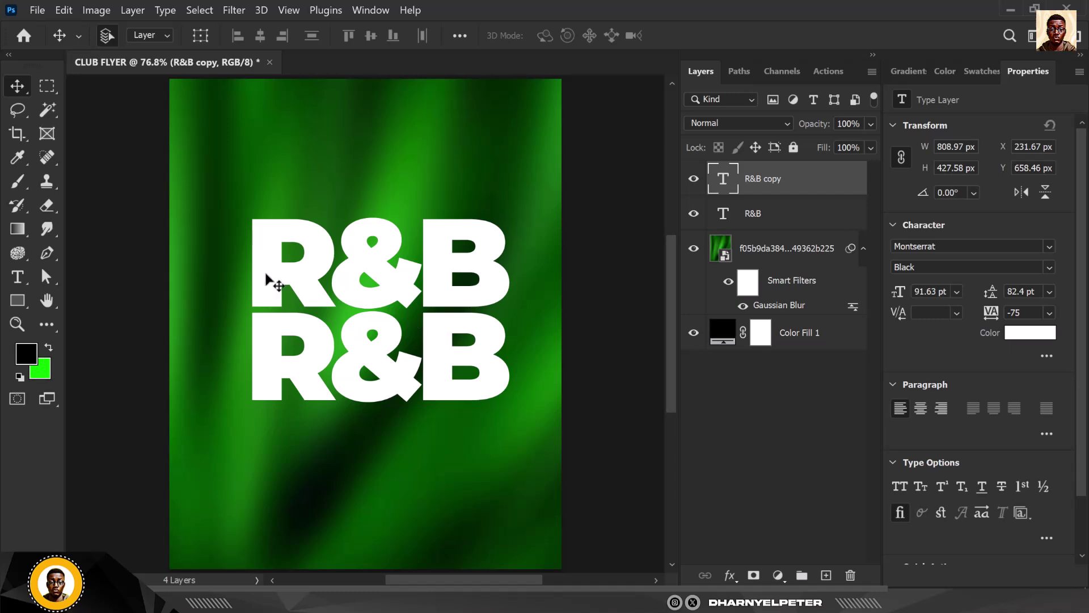
pyautogui.click(777, 214)
pyautogui.keyDown('shift'); pyautogui.click(778, 186); pyautogui.keyUp('shift')
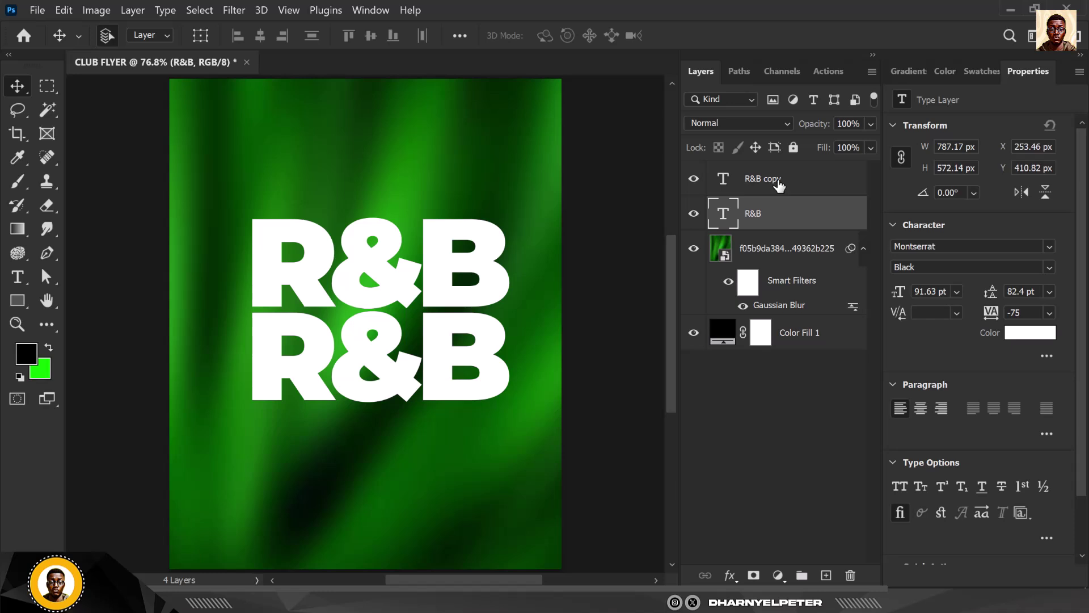
pyautogui.hotkey('ctrl', 't')
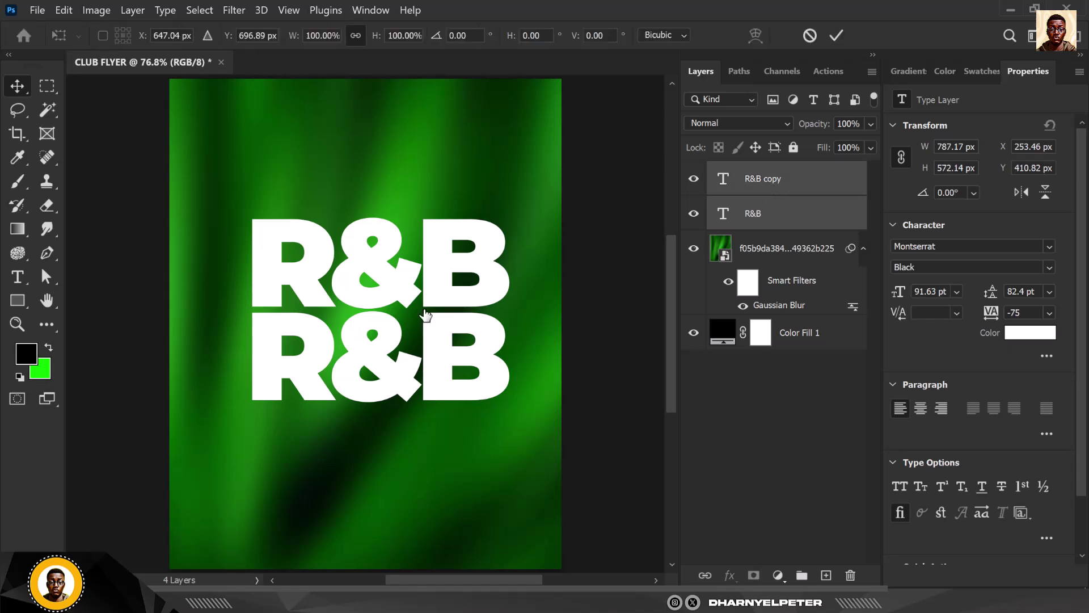
pyautogui.moveTo(255, 212); pyautogui.dragTo(245, 204)
pyautogui.press('Return')
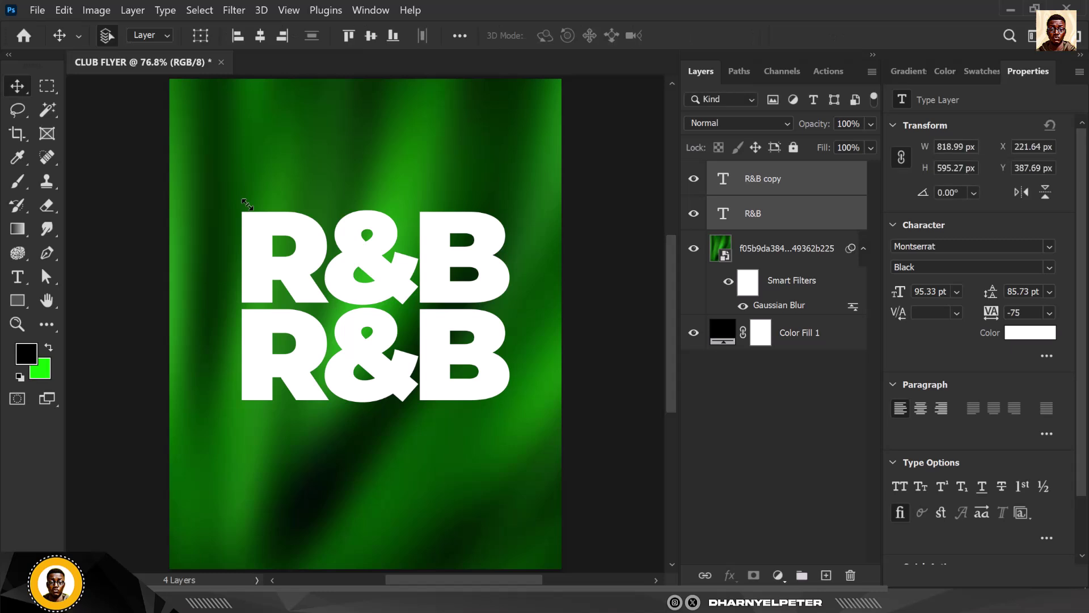
# Enlarge both R&B texts to about 97.6 pt and nudge them up to a Y position of about 327 px.
pyautogui.hotkey('shift', 'Up')
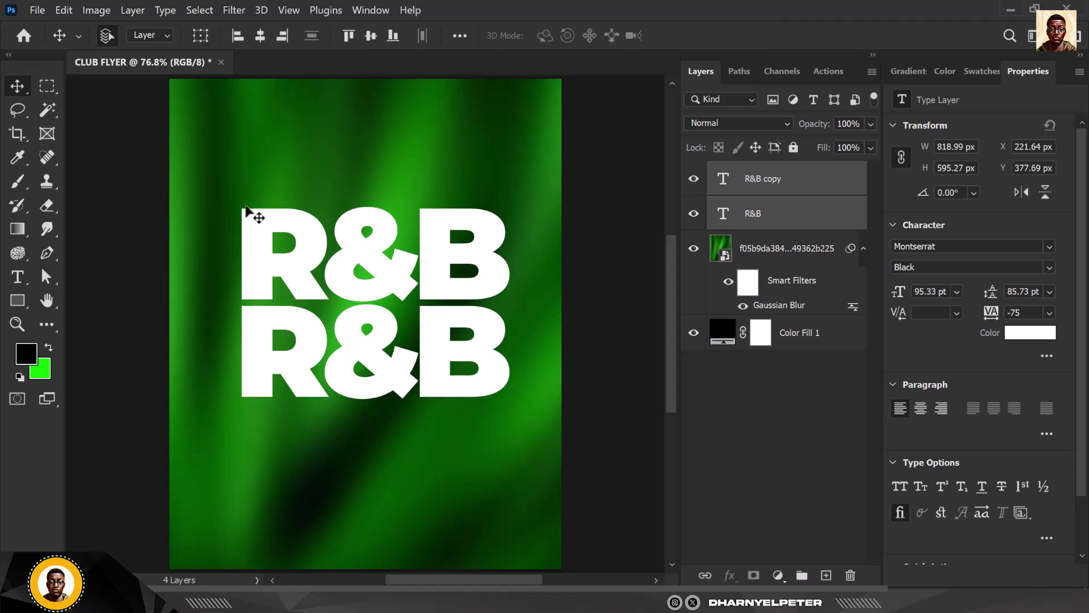
pyautogui.press('Up')
pyautogui.press('Up')
pyautogui.press('Up')
pyautogui.press('Up')
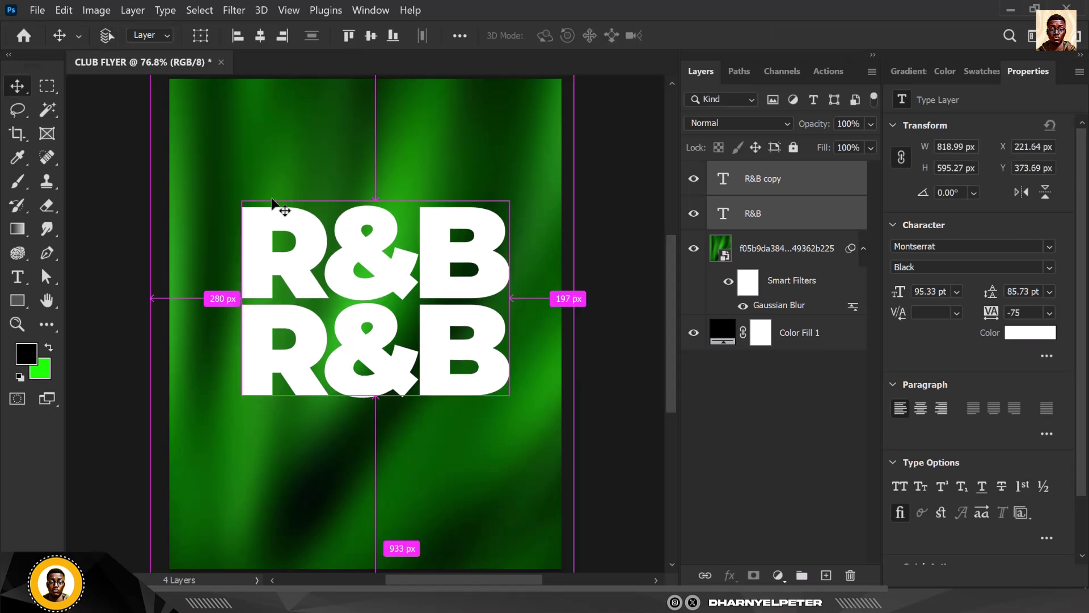
pyautogui.hotkey('ctrl', 't')
pyautogui.moveTo(513, 397)
pyautogui.mouseDown()
pyautogui.moveTo(521, 410)
pyautogui.moveTo(513, 398)
pyautogui.mouseUp()
pyautogui.press('Return')
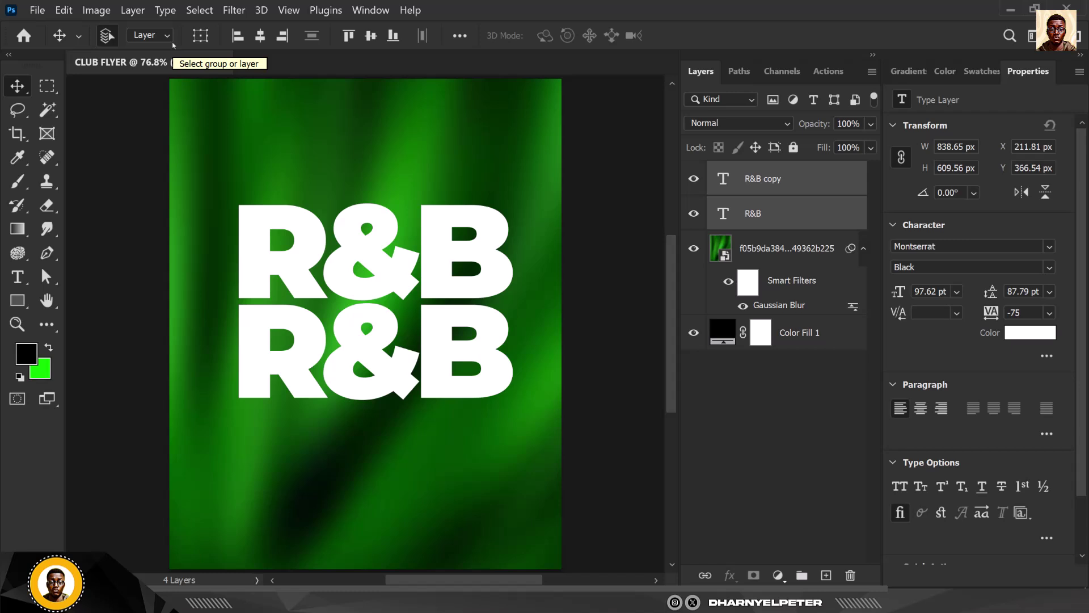
pyautogui.hotkey('shift', 'Up')
pyautogui.hotkey('shift', 'Up')
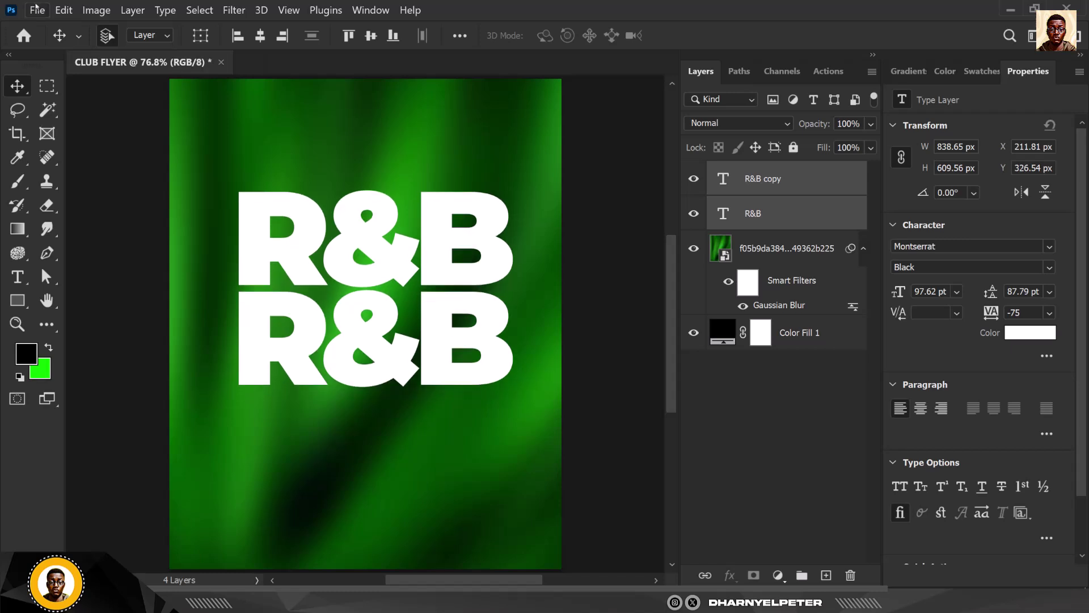
pyautogui.click(615, 165)
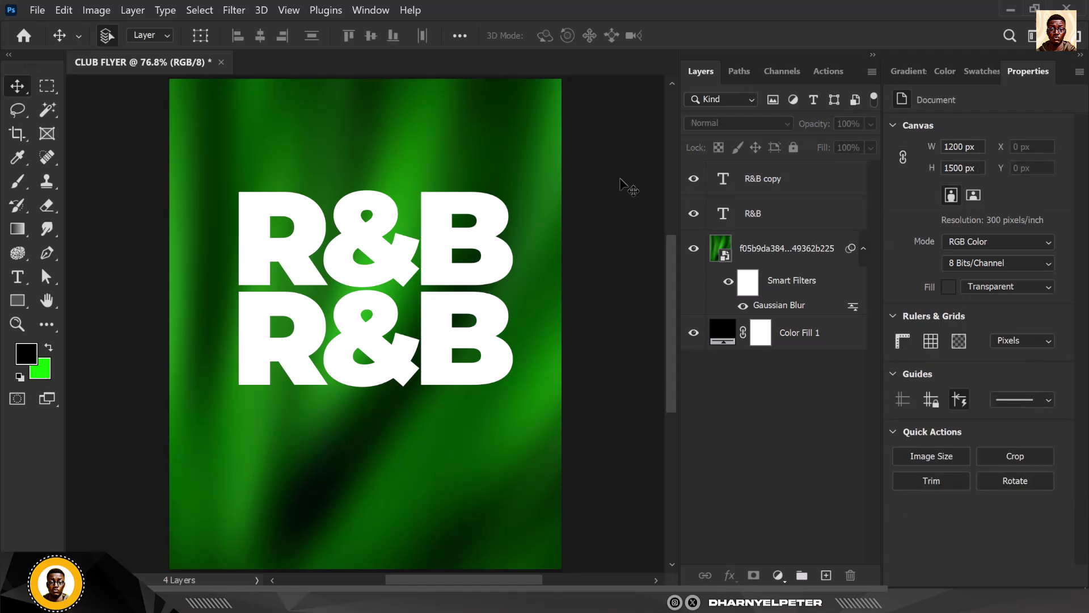
# Add a Curves adjustment above the green fabric image with an S-curve mapping input 86 to 65 and 168 to 195.
pyautogui.click(807, 248)
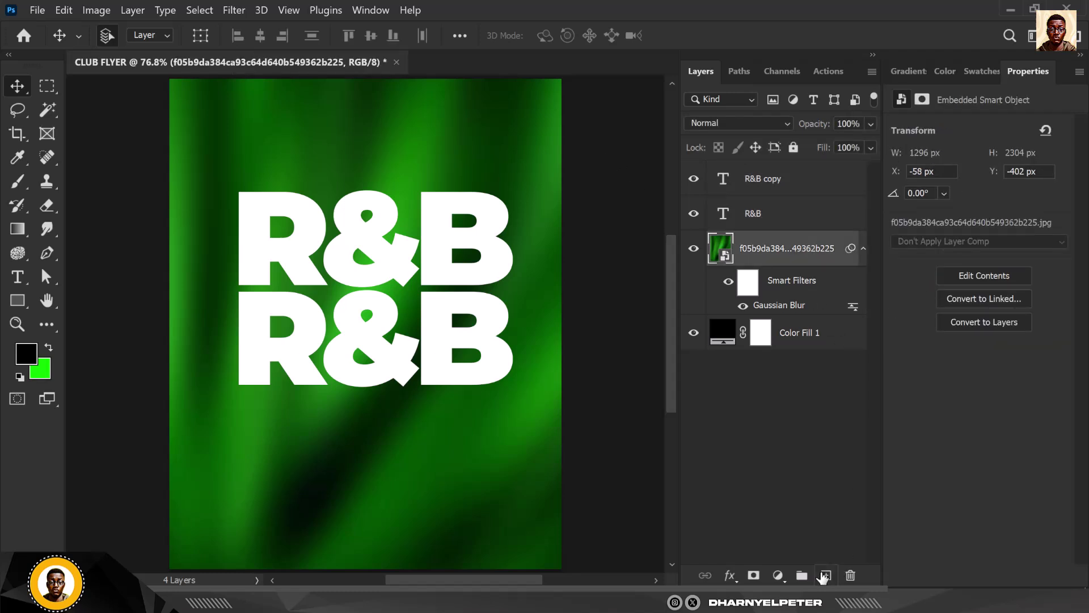
pyautogui.click(778, 575)
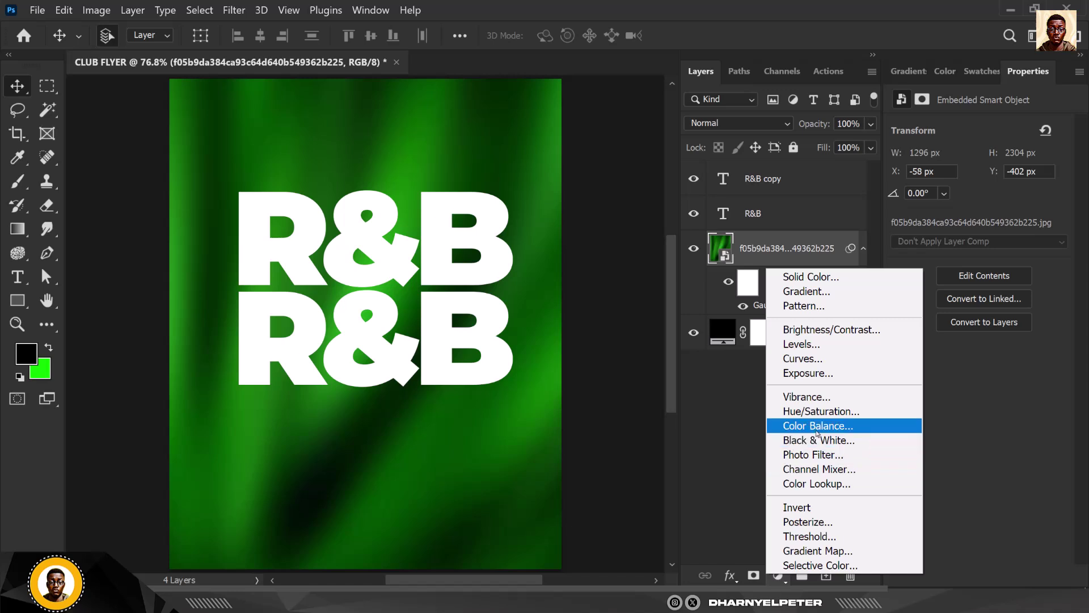
pyautogui.click(801, 359)
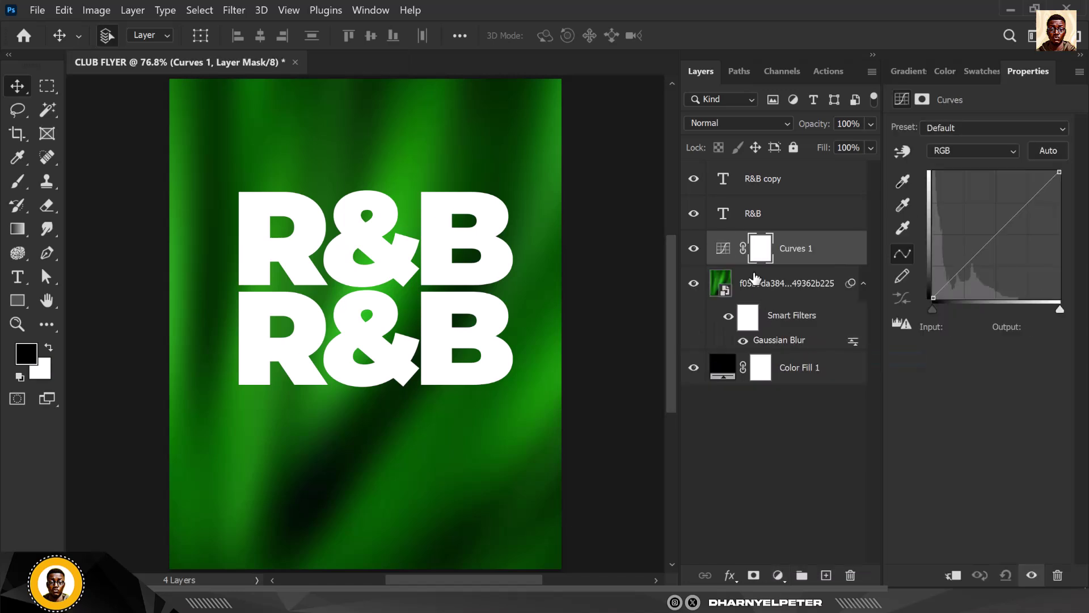
pyautogui.moveTo(975, 256); pyautogui.dragTo(975, 265)
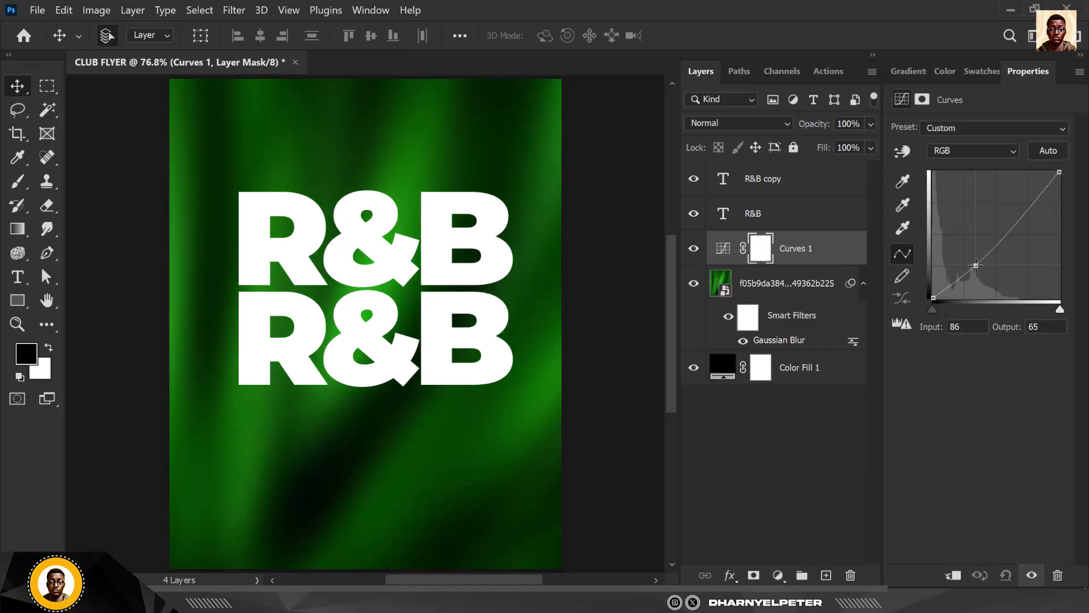
pyautogui.moveTo(1027, 215); pyautogui.dragTo(1016, 202)
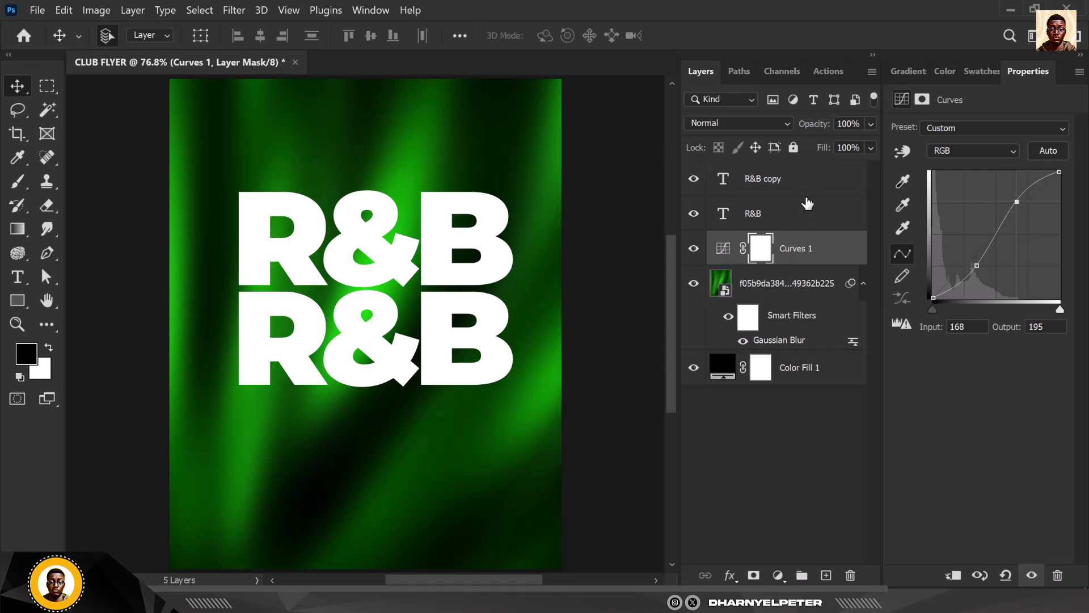
# Create a new empty layer above both R&B texts and make bright green 0aff00 the foreground color.
pyautogui.click(813, 178)
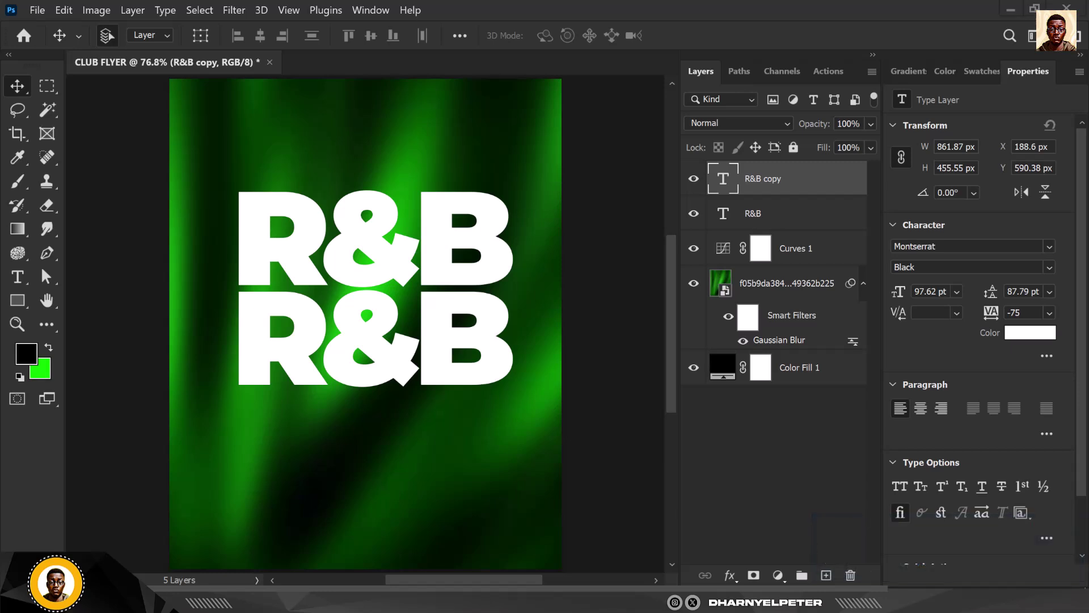
pyautogui.click(825, 576)
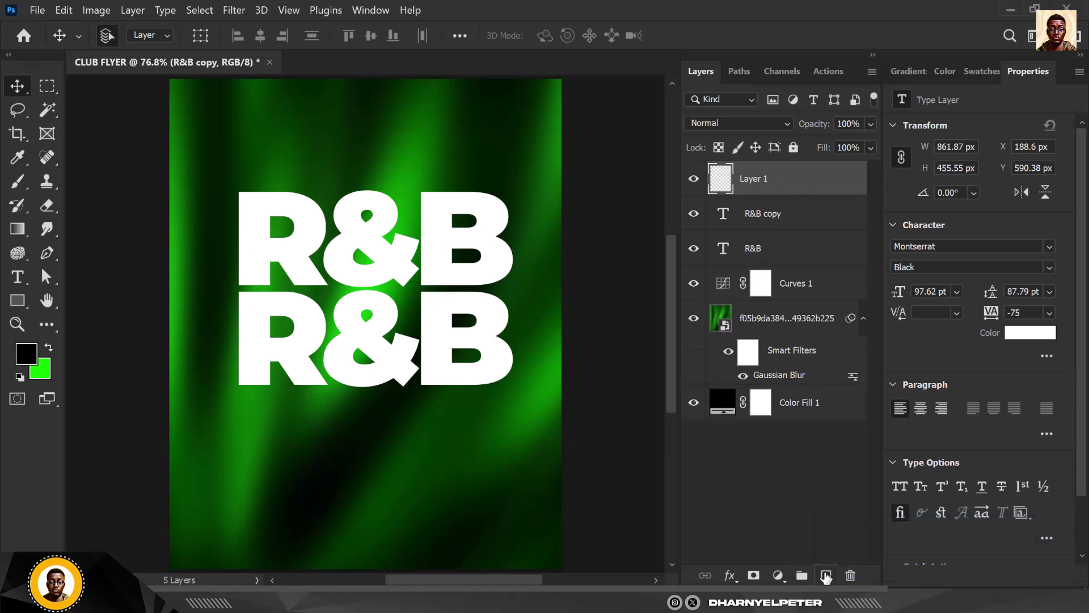
pyautogui.click(48, 347)
pyautogui.click(31, 356)
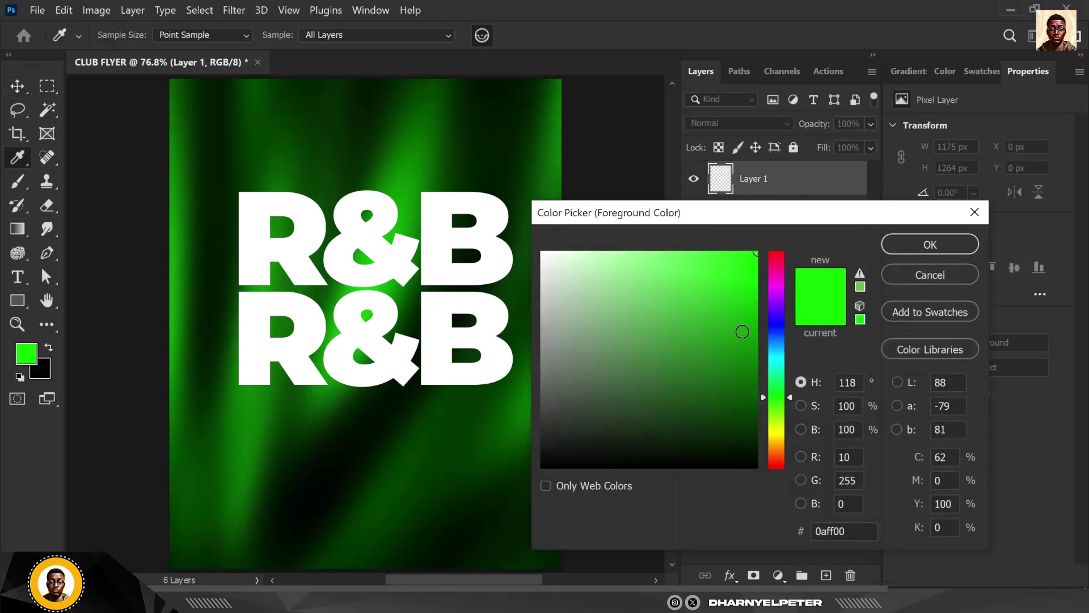
pyautogui.moveTo(855, 537); pyautogui.dragTo(765, 532)
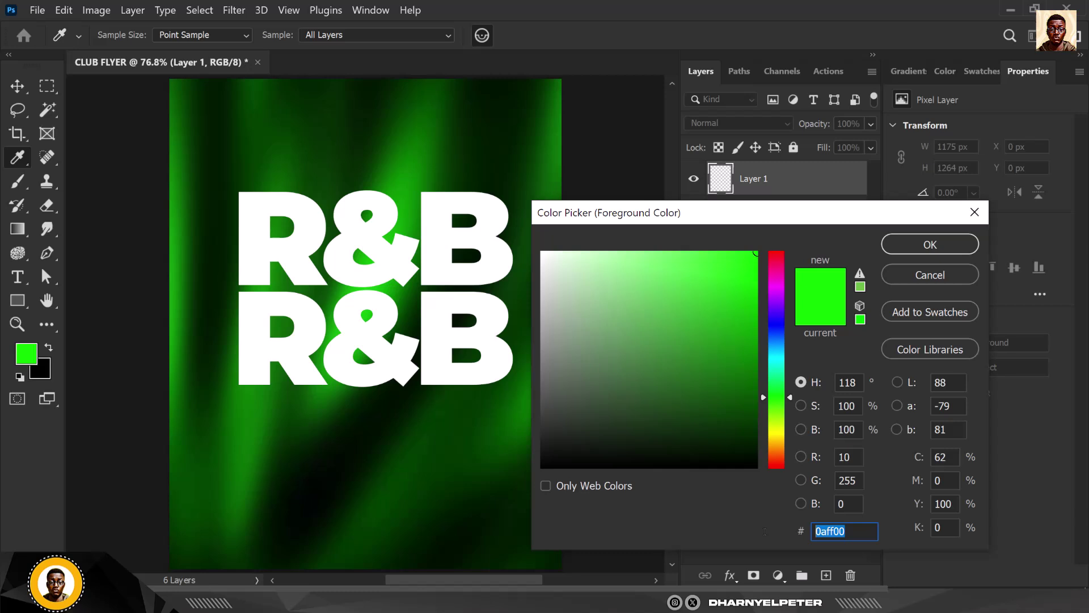
pyautogui.click(948, 243)
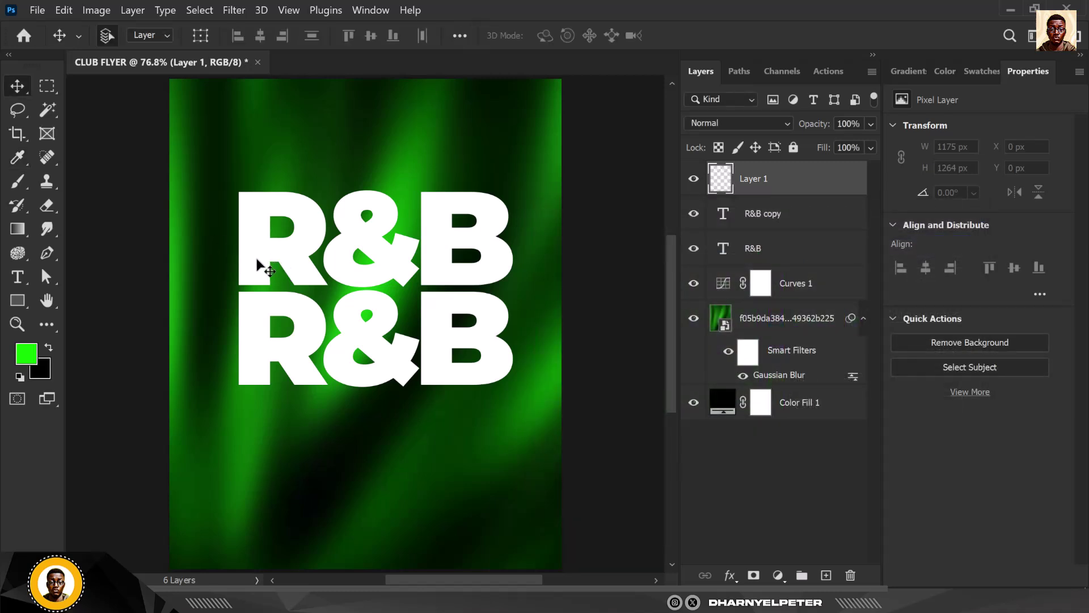
# Paint a soft green glow over the middle of the R&B titles on the new layer with a 600 px brush.
pyautogui.press('b')
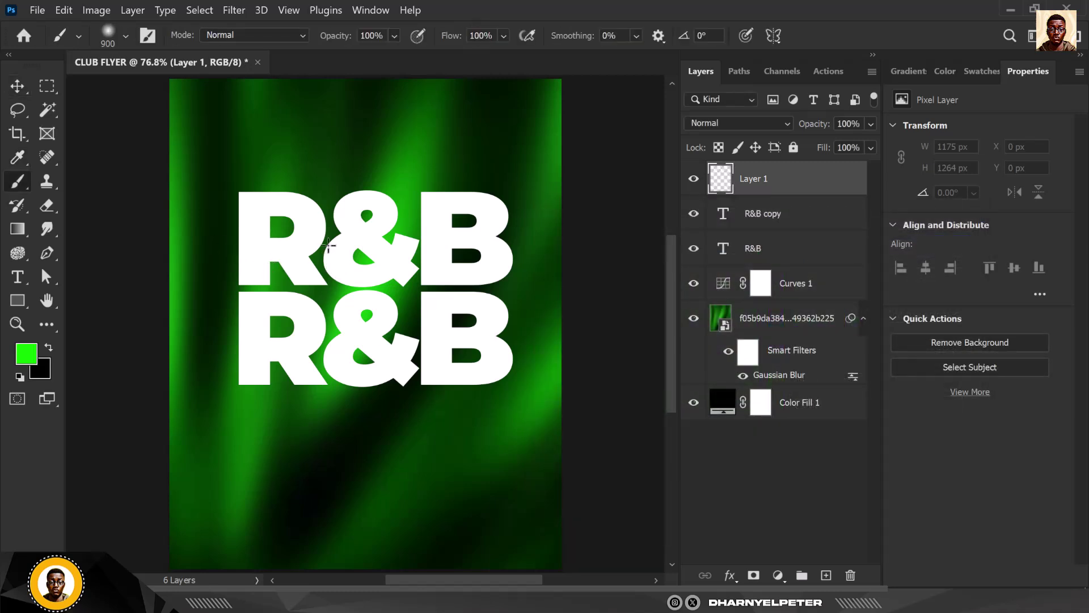
pyautogui.press('[')
pyautogui.press('[')
pyautogui.press('[')
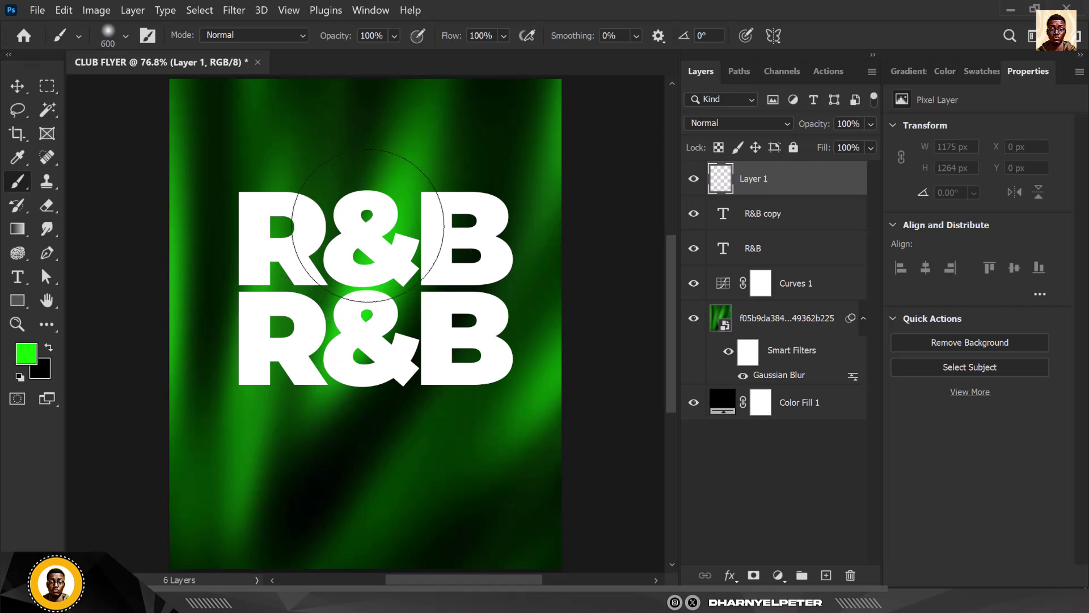
pyautogui.click(355, 187)
pyautogui.click(362, 341)
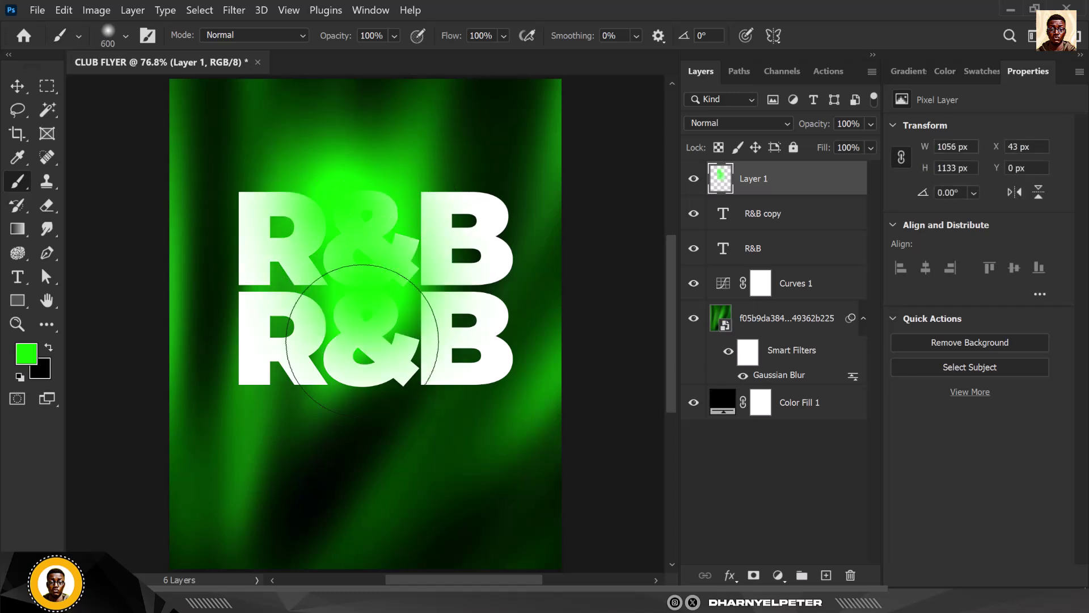
pyautogui.click(350, 334)
pyautogui.click(397, 260)
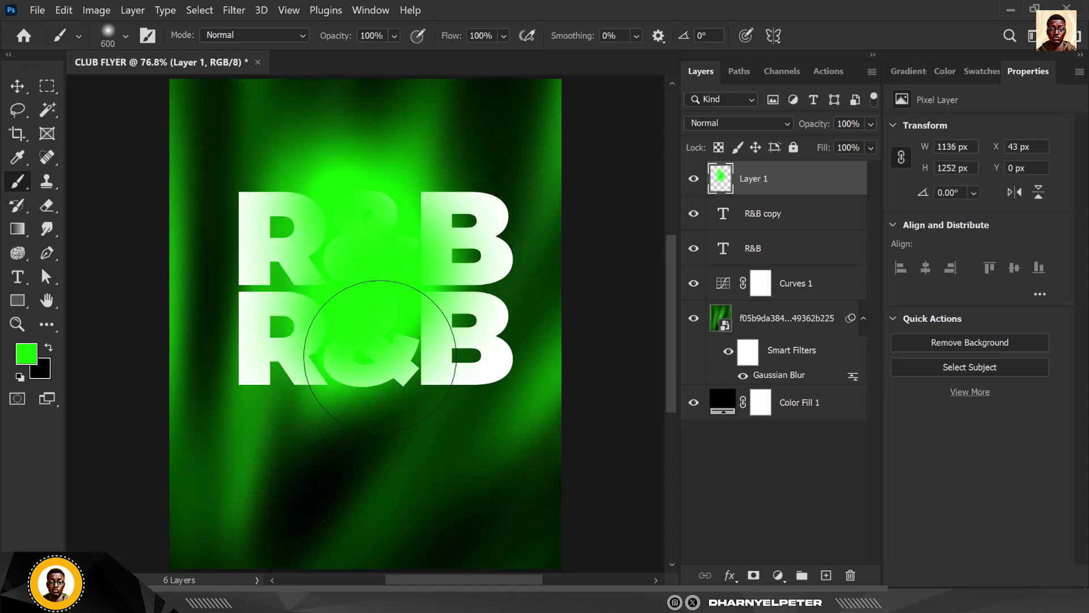
pyautogui.click(380, 356)
pyautogui.click(392, 190)
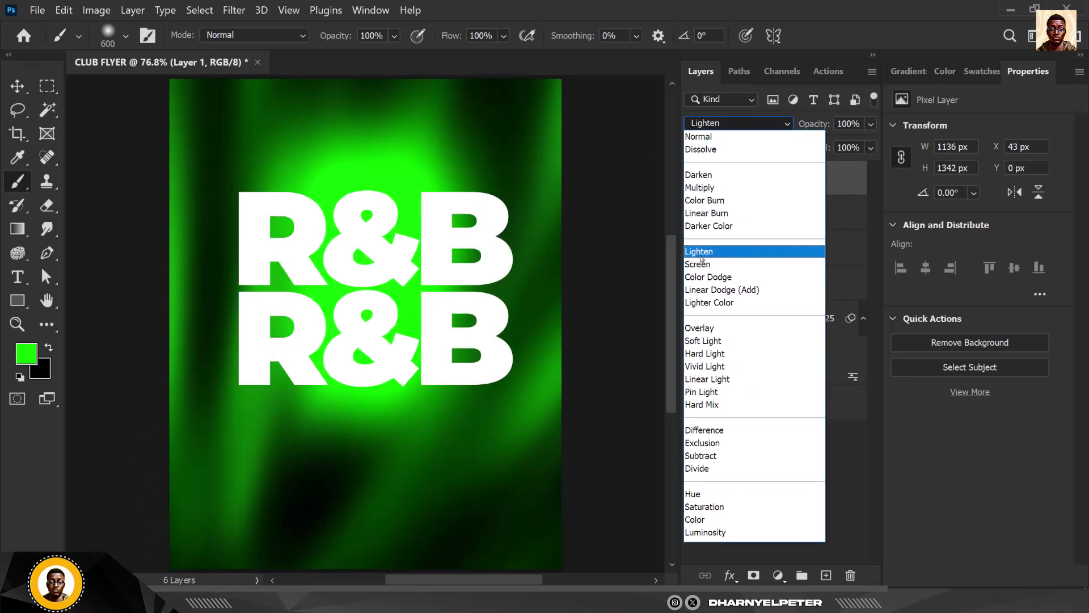
# Set the green glow layer's blend mode to Linear Dodge (Add) and shift the glow to an X position of 32 px.
pyautogui.click(700, 255)
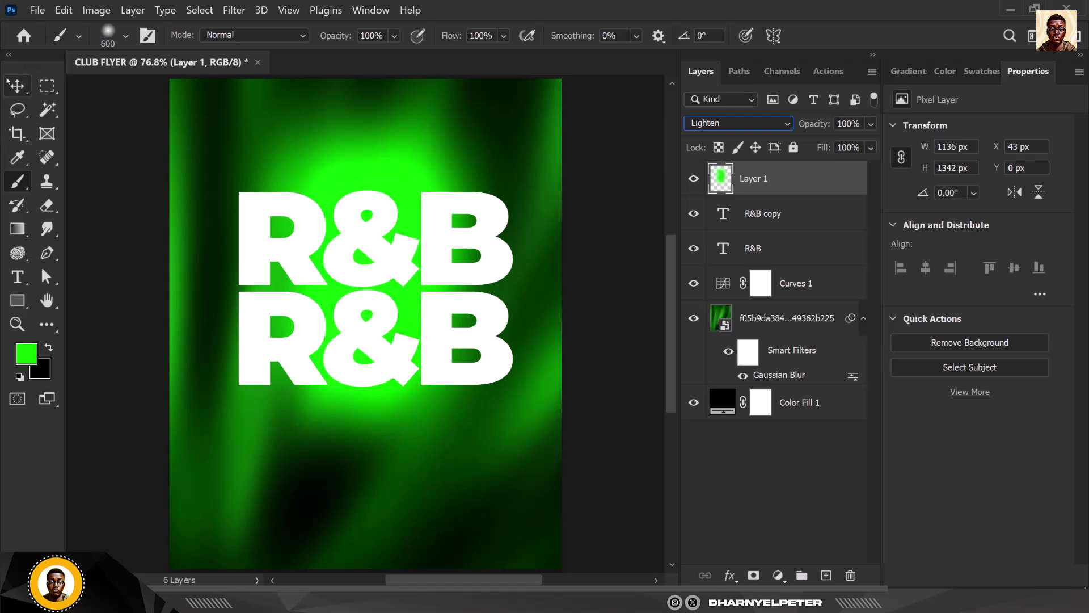
pyautogui.press('v')
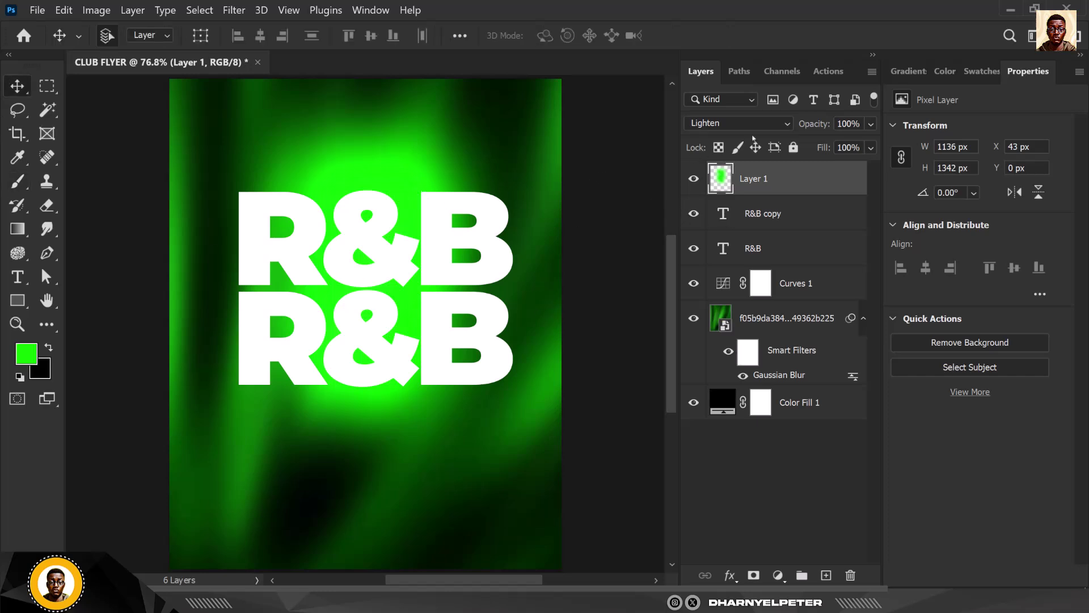
pyautogui.click(775, 126)
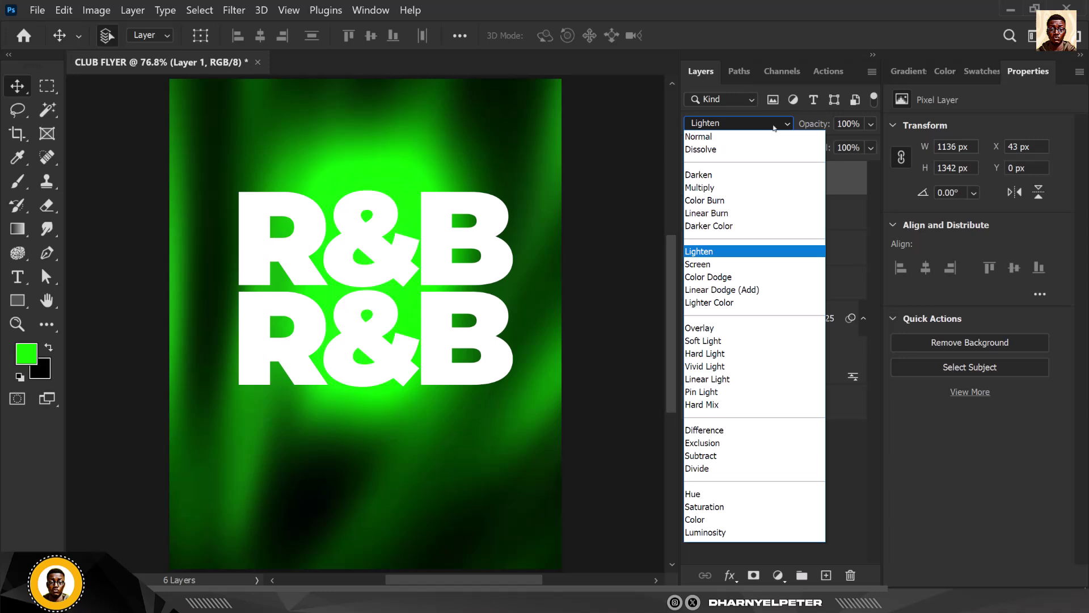
pyautogui.click(743, 292)
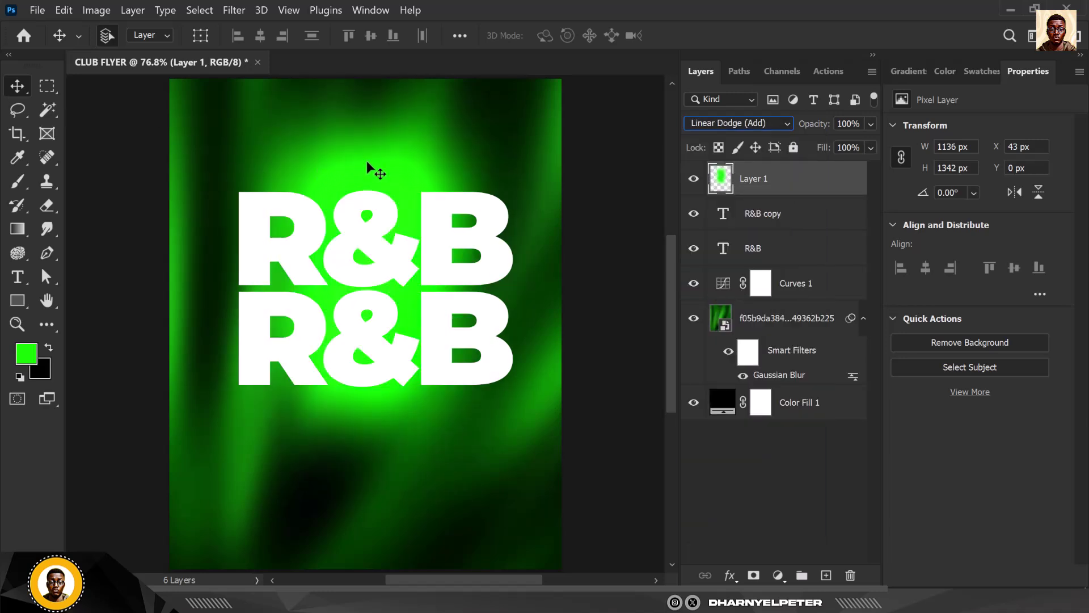
pyautogui.moveTo(366, 163); pyautogui.dragTo(376, 165)
pyautogui.scroll(-2, 369, 282)
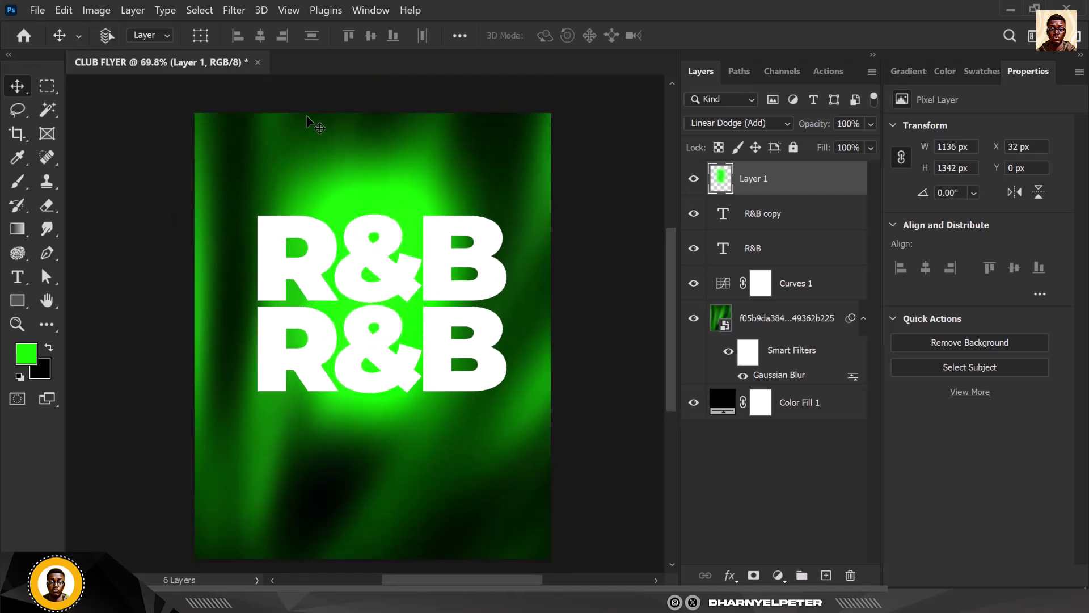
pyautogui.scroll(2, 306, 118)
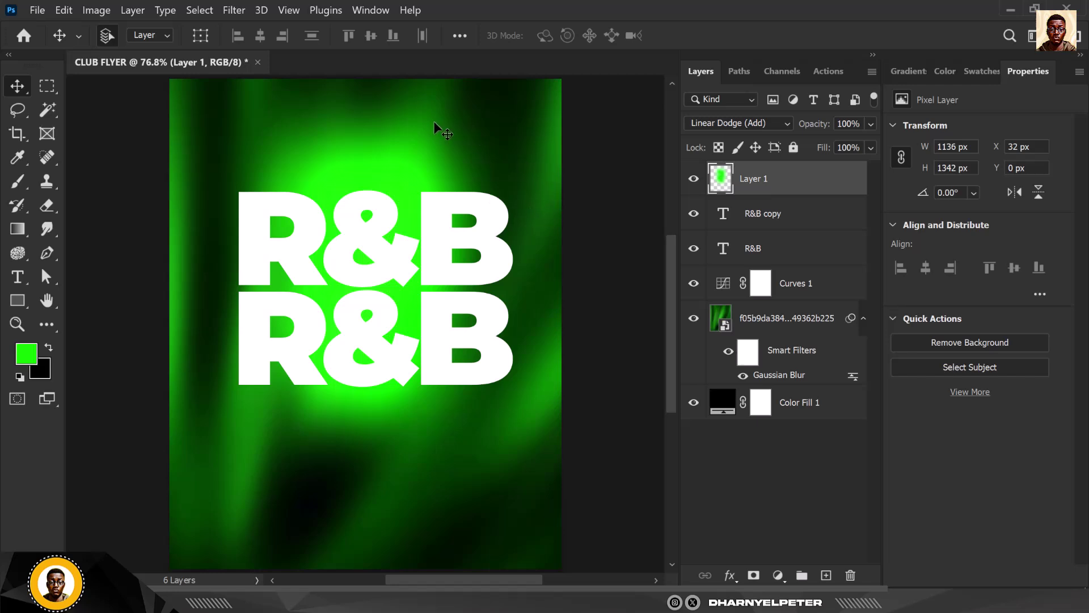
# Switch to the RNB folder in File Explorer and place the TEXT image over the whole flyer canvas at 100%.
pyautogui.click(333, 602)
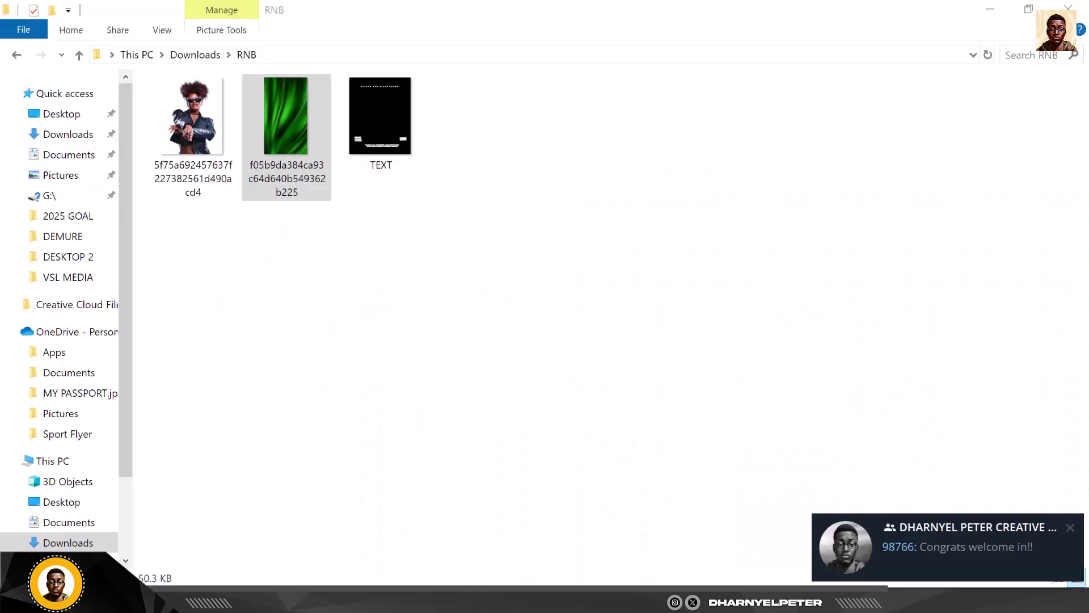
pyautogui.click(1070, 527)
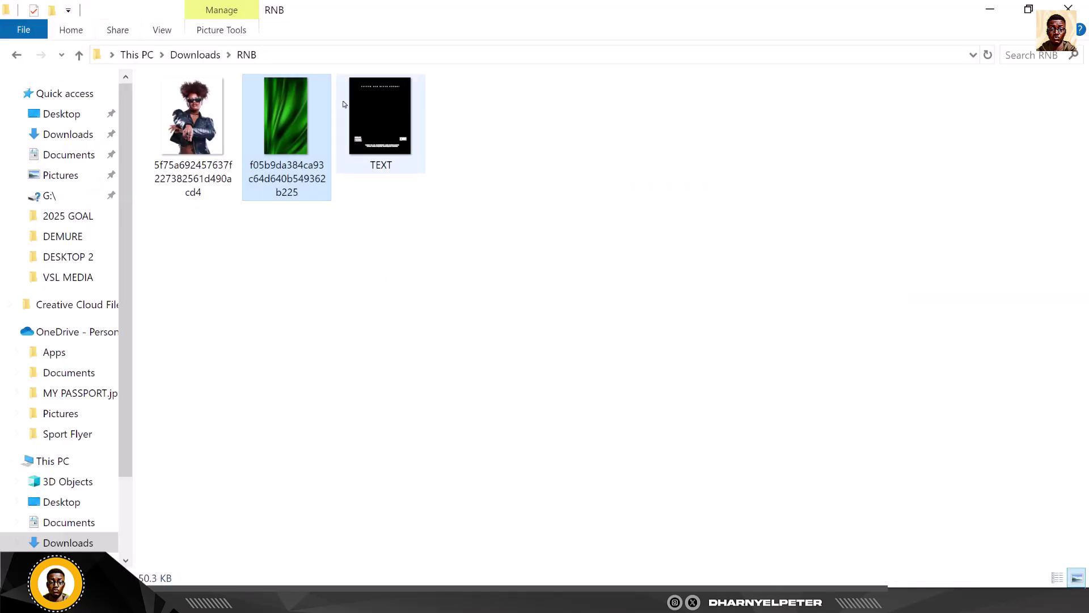
pyautogui.click(381, 113)
pyautogui.moveTo(390, 141); pyautogui.dragTo(425, 340)
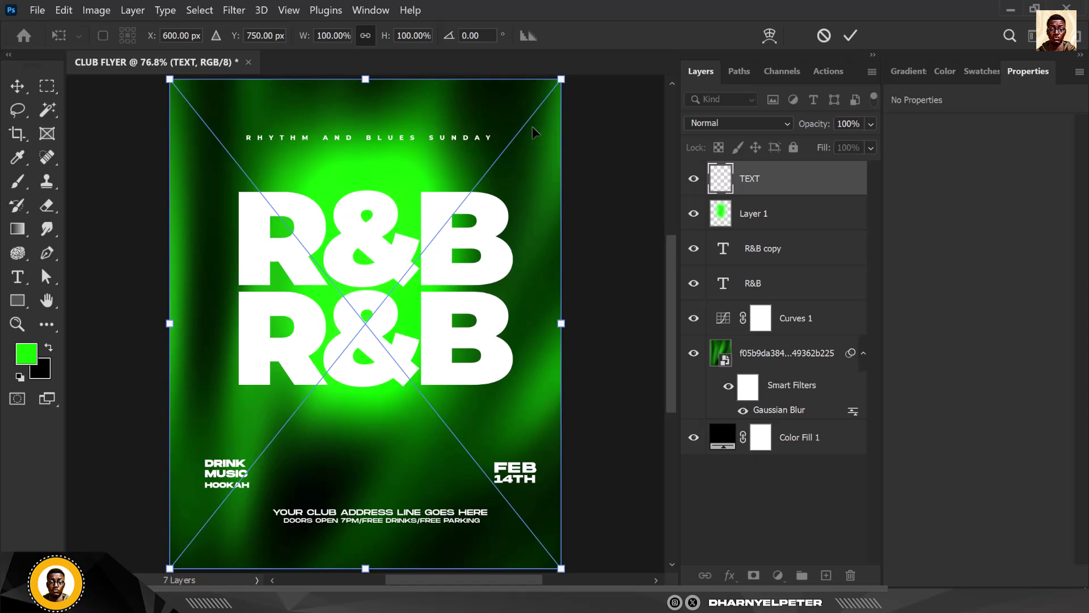
pyautogui.press('Return')
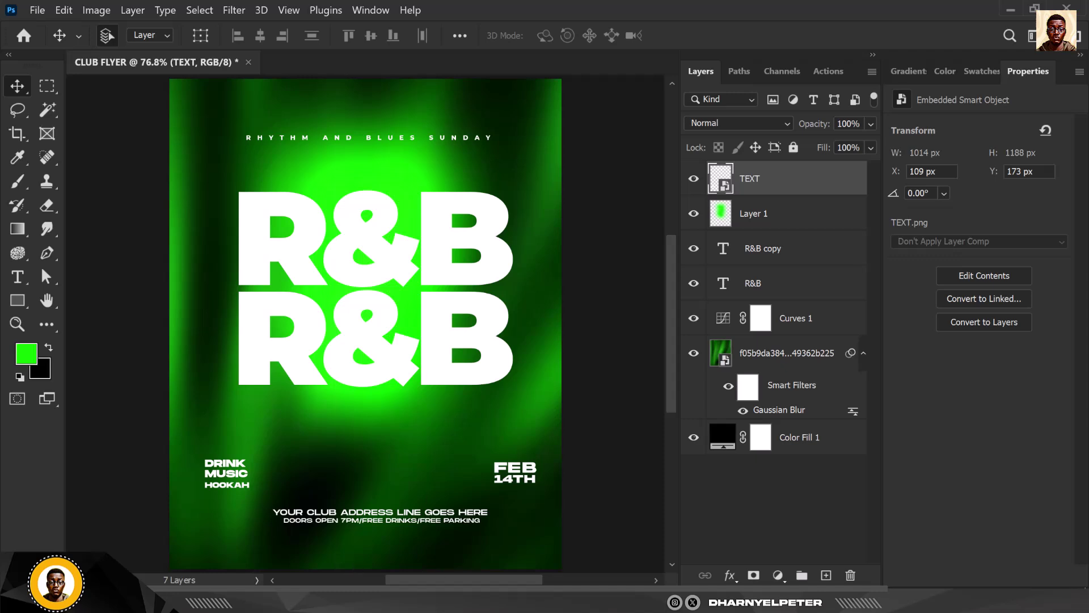
# Place the woman's cutout image from the RNB folder, scaled to 18.92% and centered at X 590 px, Y 631.4 px over the titles.
pyautogui.hotkey('alt', 'Tab')
pyautogui.moveTo(174, 122); pyautogui.dragTo(398, 311)
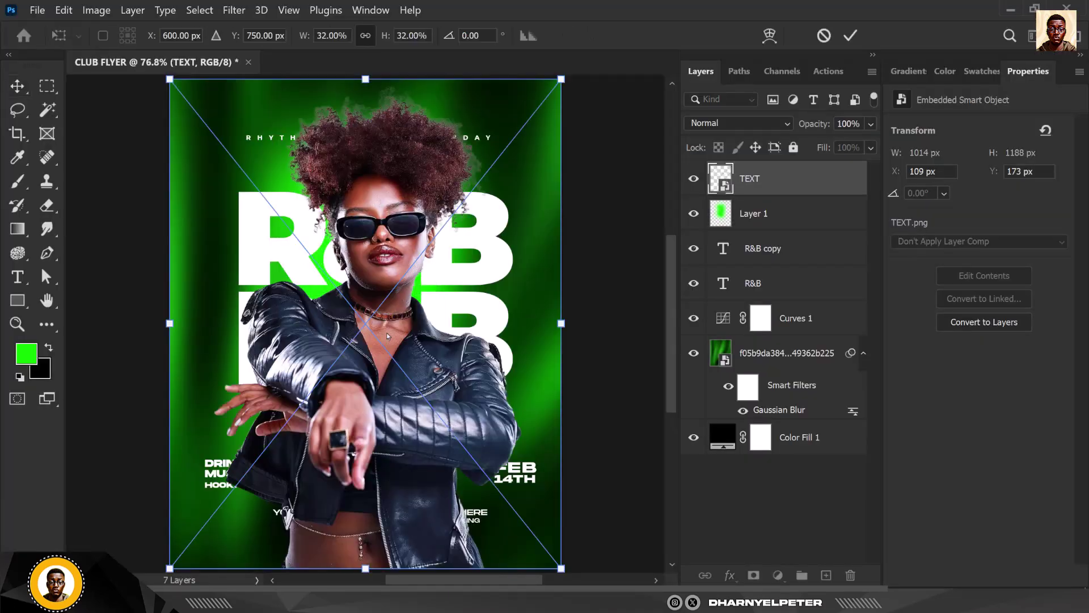
pyautogui.moveTo(563, 74); pyautogui.dragTo(511, 214)
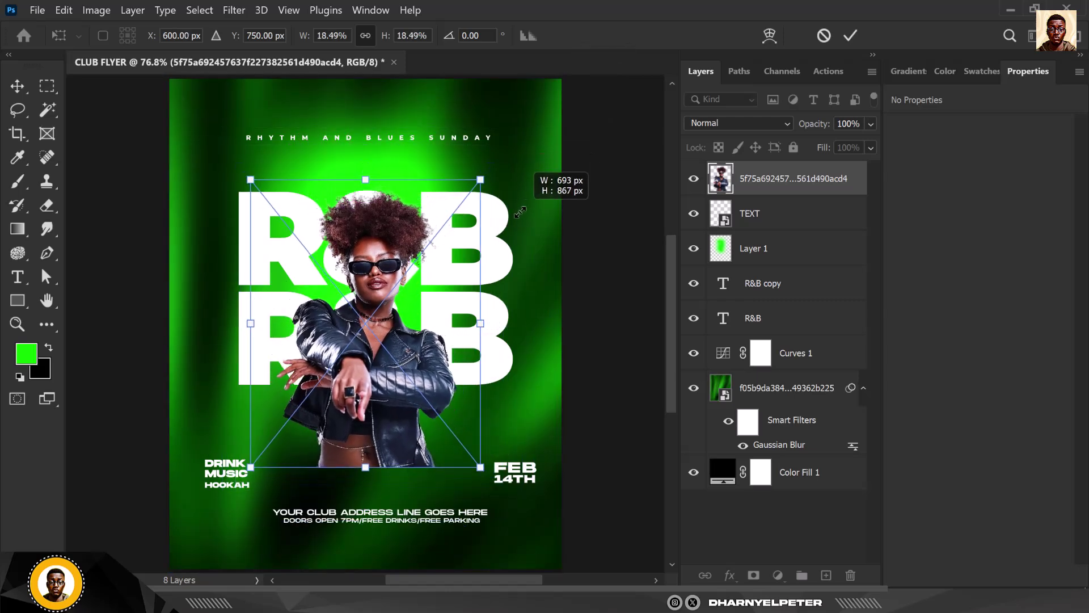
pyautogui.moveTo(402, 384); pyautogui.dragTo(398, 357)
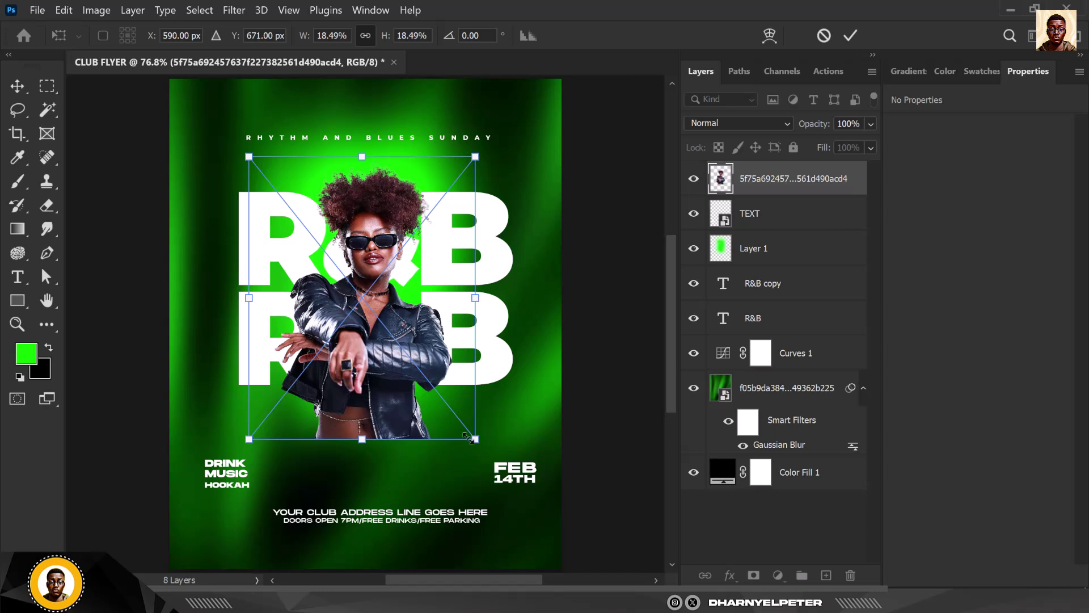
pyautogui.moveTo(393, 404); pyautogui.dragTo(393, 401)
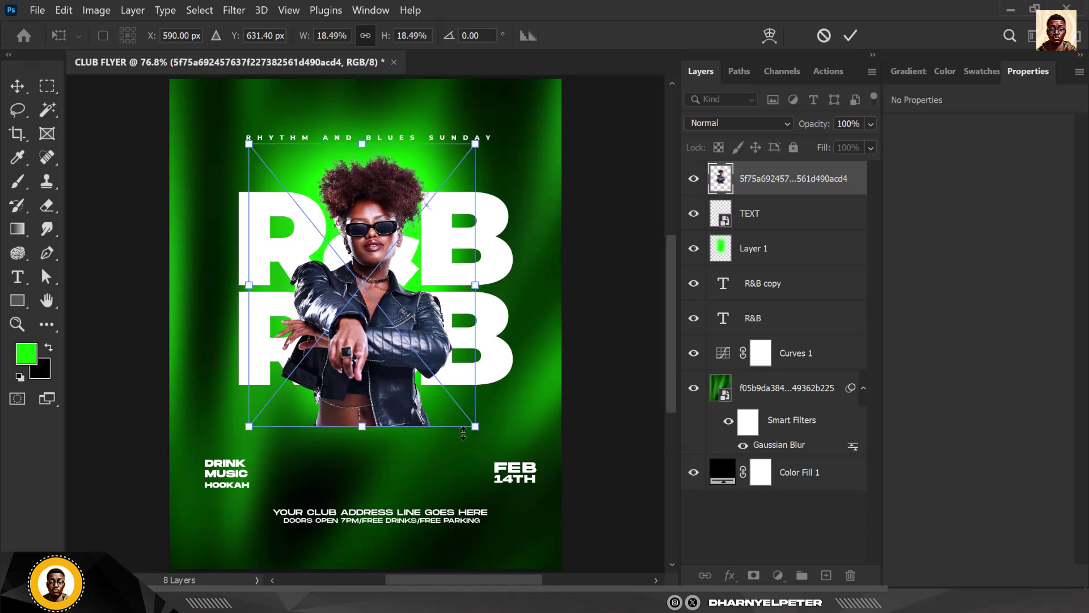
pyautogui.moveTo(476, 427); pyautogui.dragTo(480, 431)
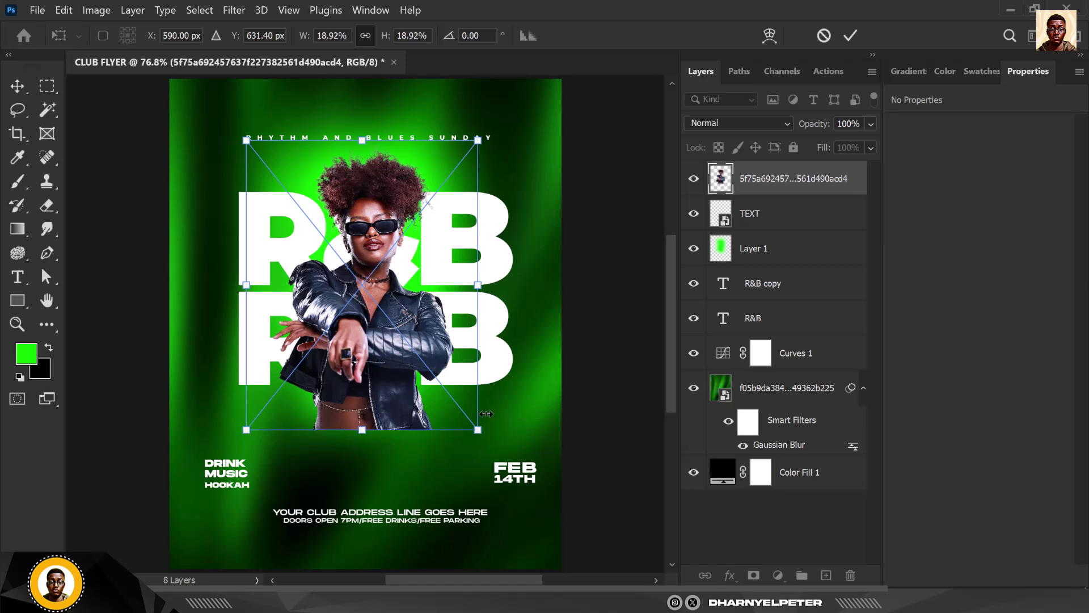
pyautogui.press('Return')
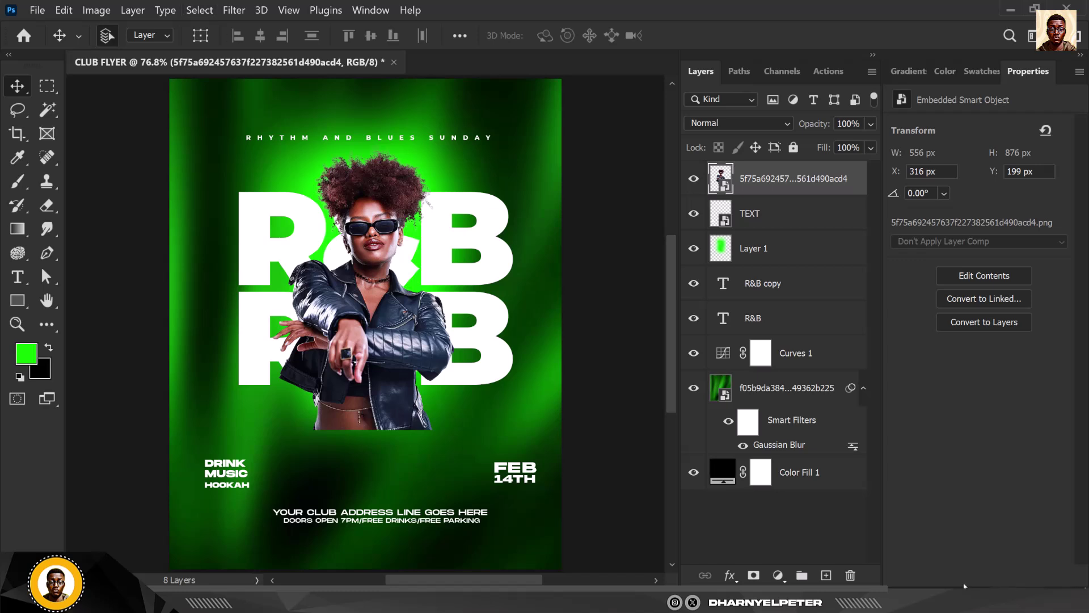
# Add a layer mask to the woman's cutout and fade out its lower edge with a 400 px Soft Round black brush.
pyautogui.click(754, 575)
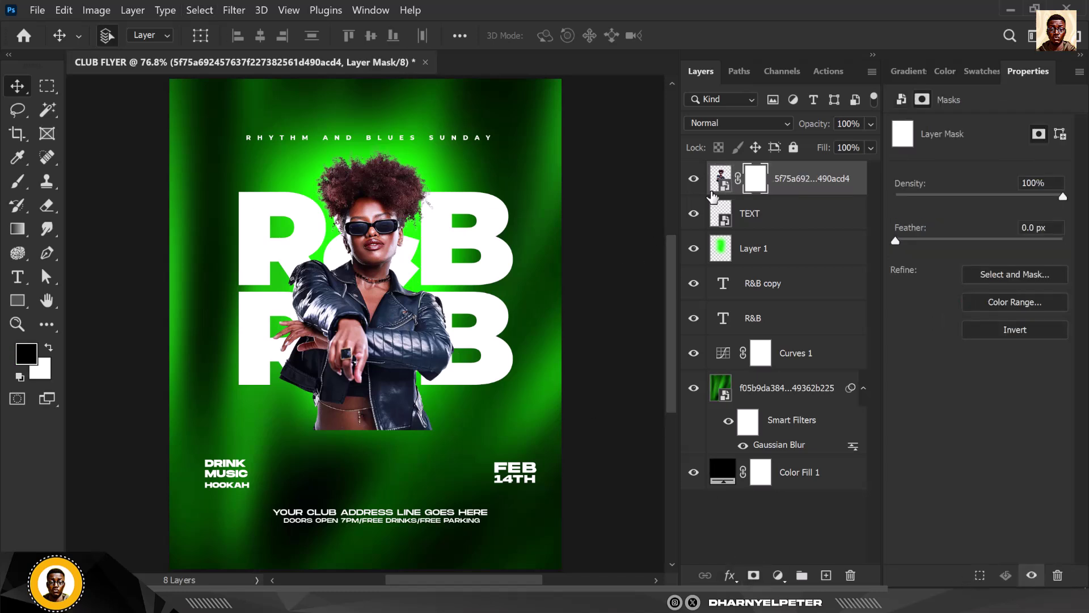
pyautogui.click(18, 182)
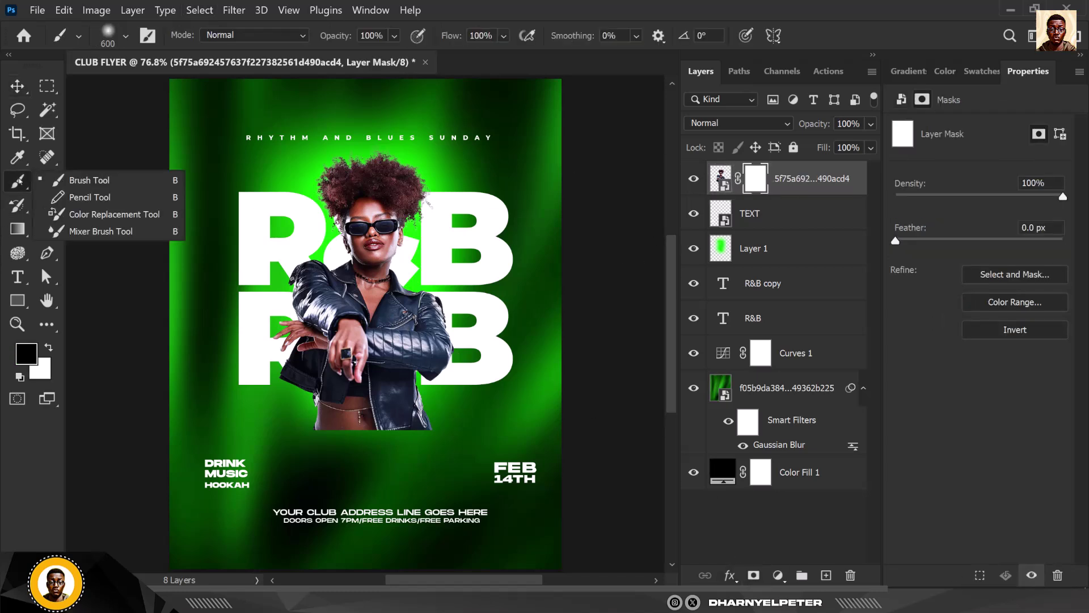
pyautogui.click(108, 179)
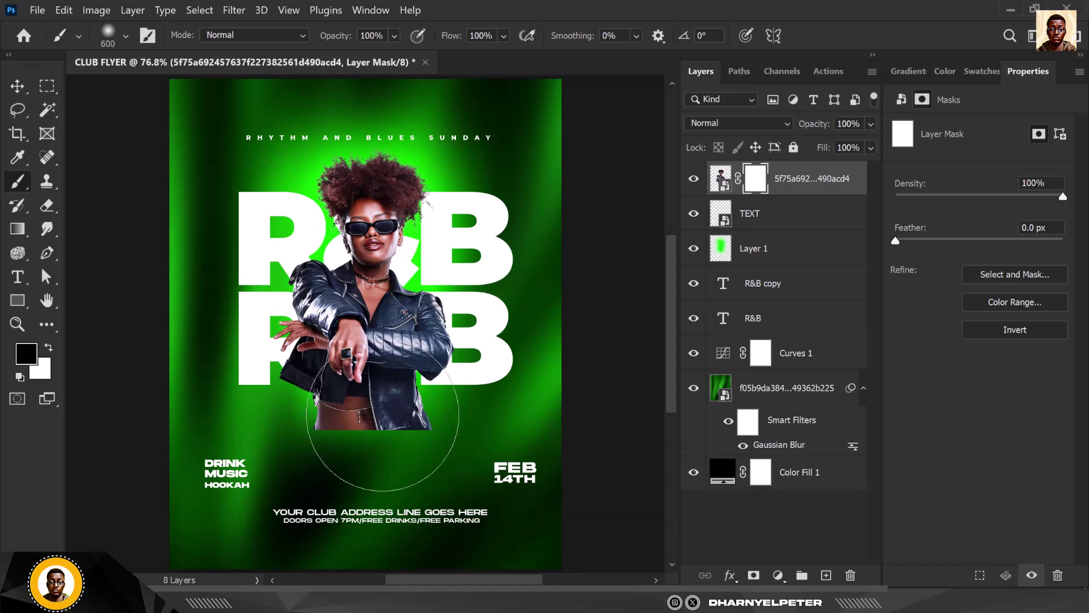
pyautogui.click(126, 36)
pyautogui.click(153, 276)
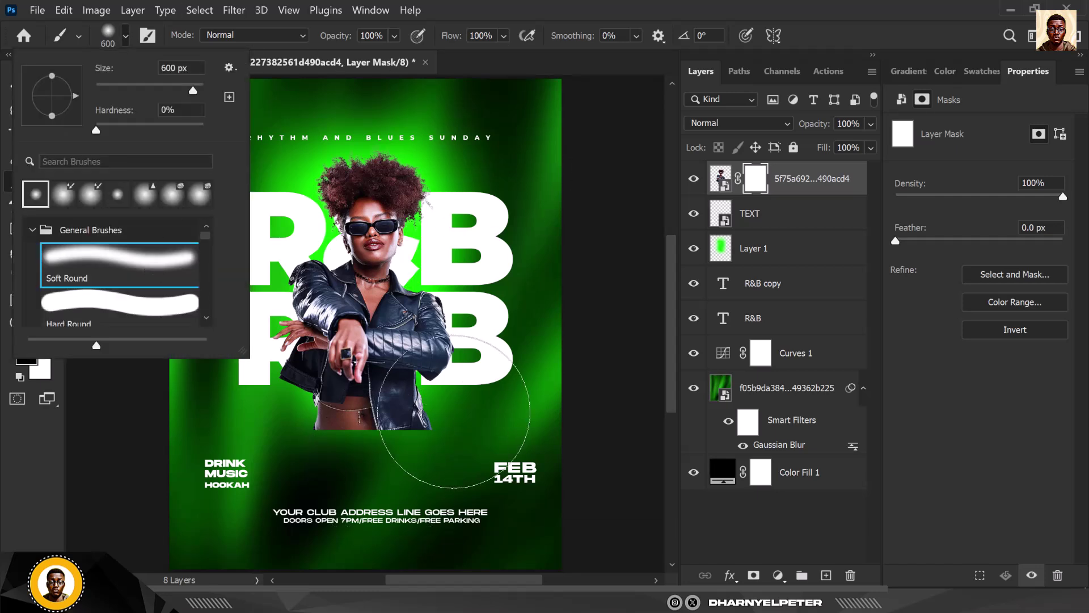
pyautogui.click(751, 187)
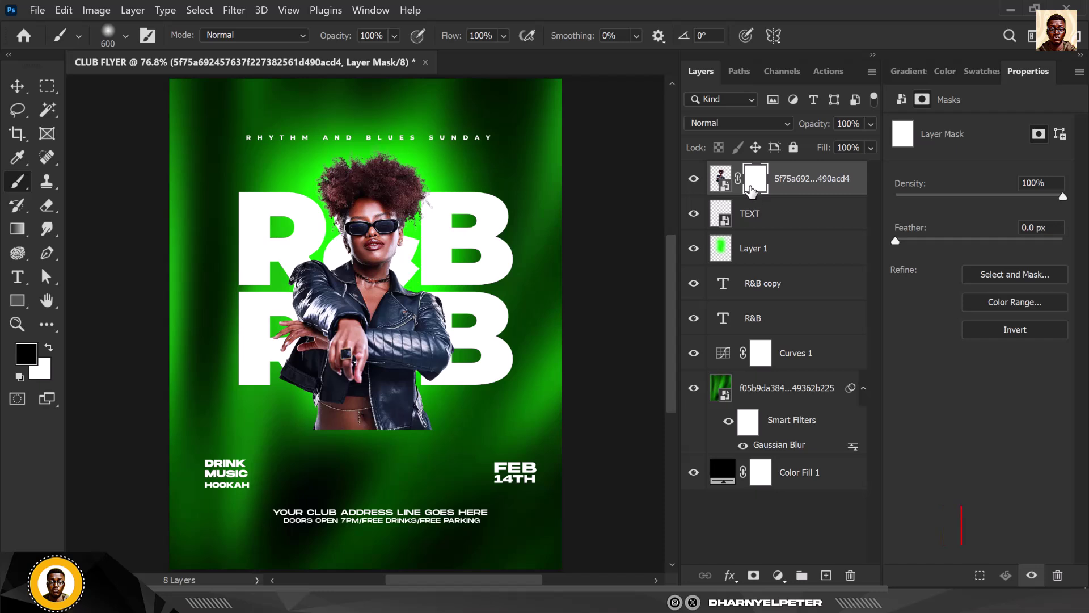
pyautogui.press('[')
pyautogui.press('[')
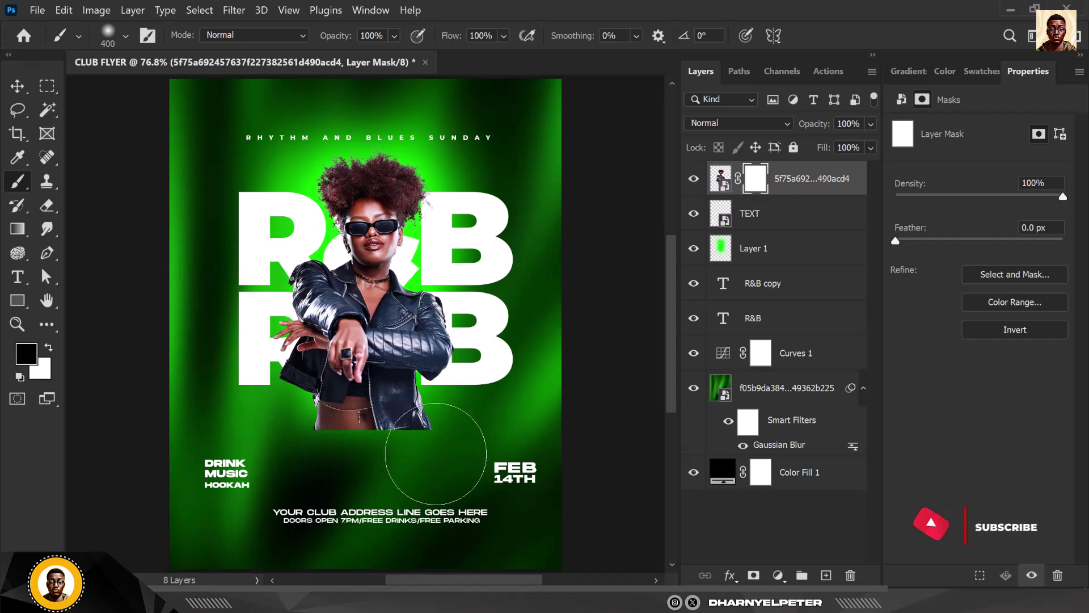
pyautogui.moveTo(435, 454)
pyautogui.mouseDown()
pyautogui.moveTo(343, 482)
pyautogui.moveTo(243, 492)
pyautogui.moveTo(401, 477)
pyautogui.moveTo(272, 469)
pyautogui.moveTo(462, 471)
pyautogui.moveTo(283, 482)
pyautogui.moveTo(472, 469)
pyautogui.moveTo(272, 505)
pyautogui.mouseUp()
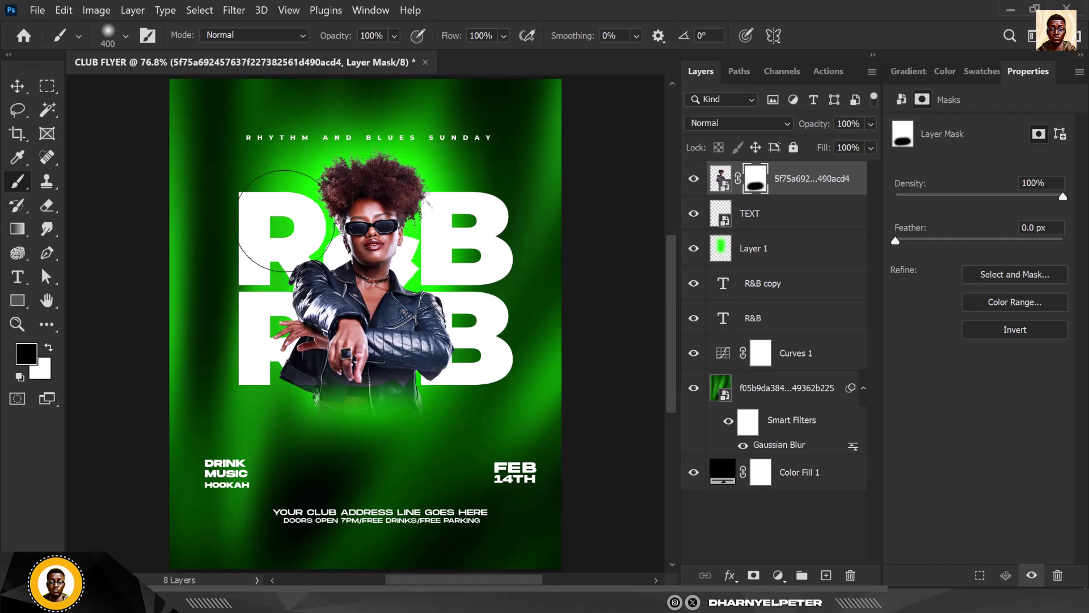
# Move the TEXT layer to the top of the layer stack and hide it.
pyautogui.click(786, 223)
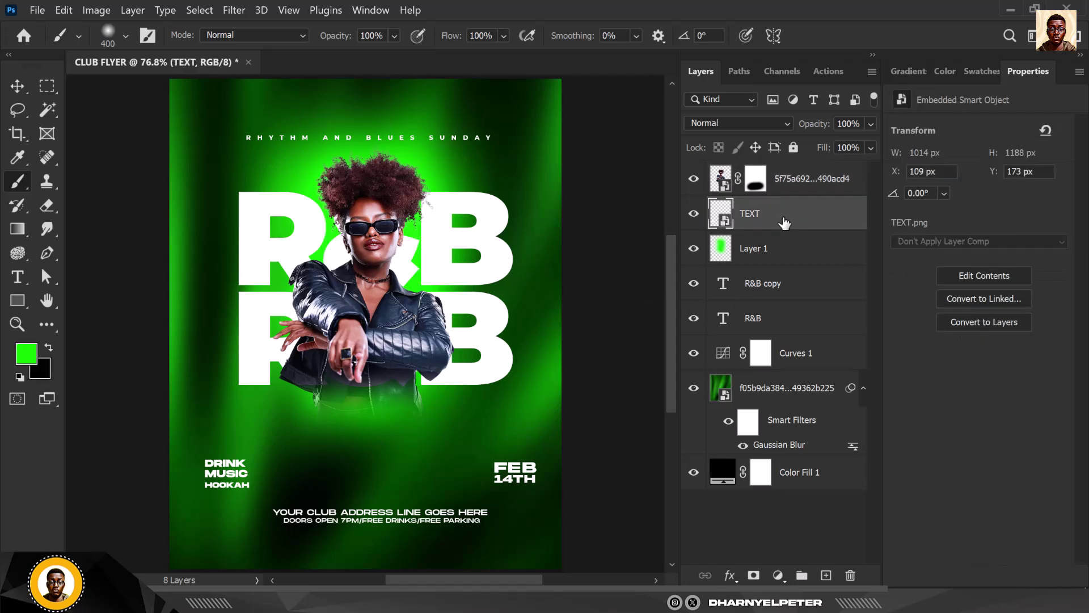
pyautogui.moveTo(806, 211); pyautogui.dragTo(743, 190)
pyautogui.click(694, 180)
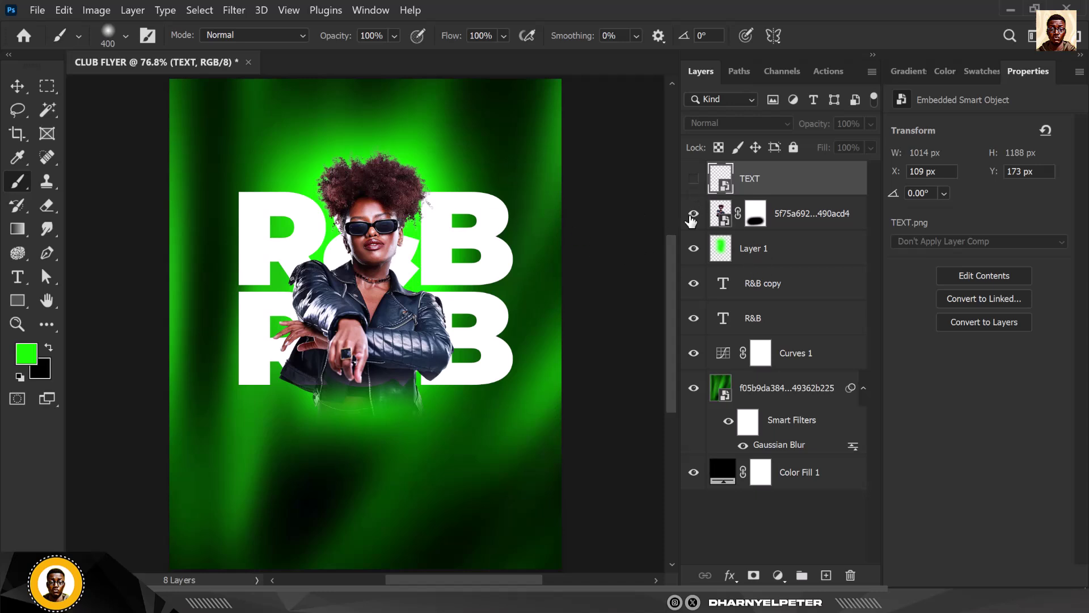
# Create a new layer above the woman's cutout and paint black across the flyer's lower part with a 900 px soft brush.
pyautogui.click(805, 219)
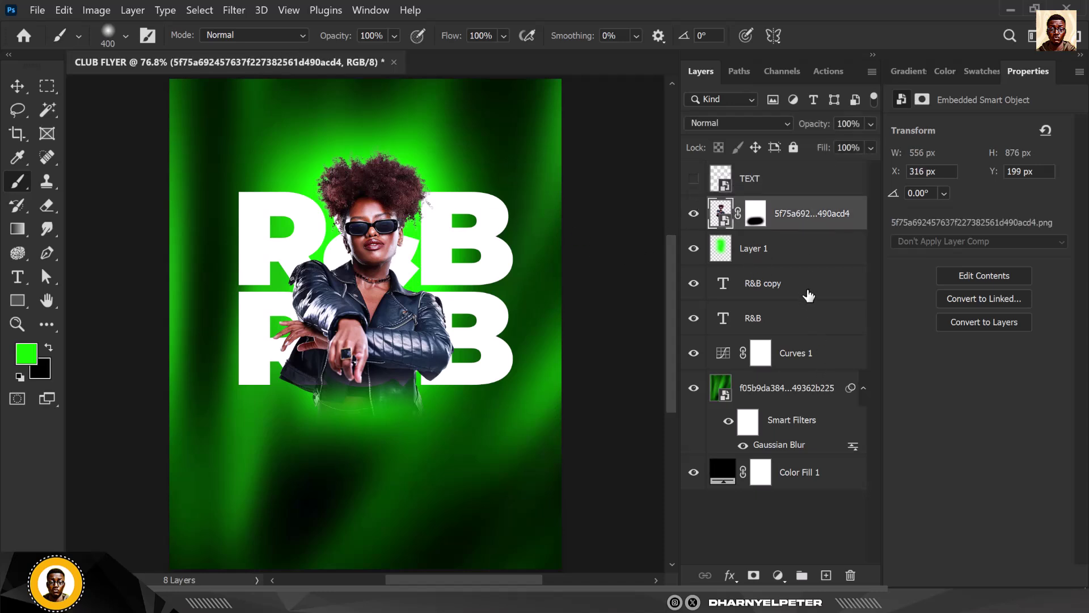
pyautogui.click(826, 575)
pyautogui.click(50, 351)
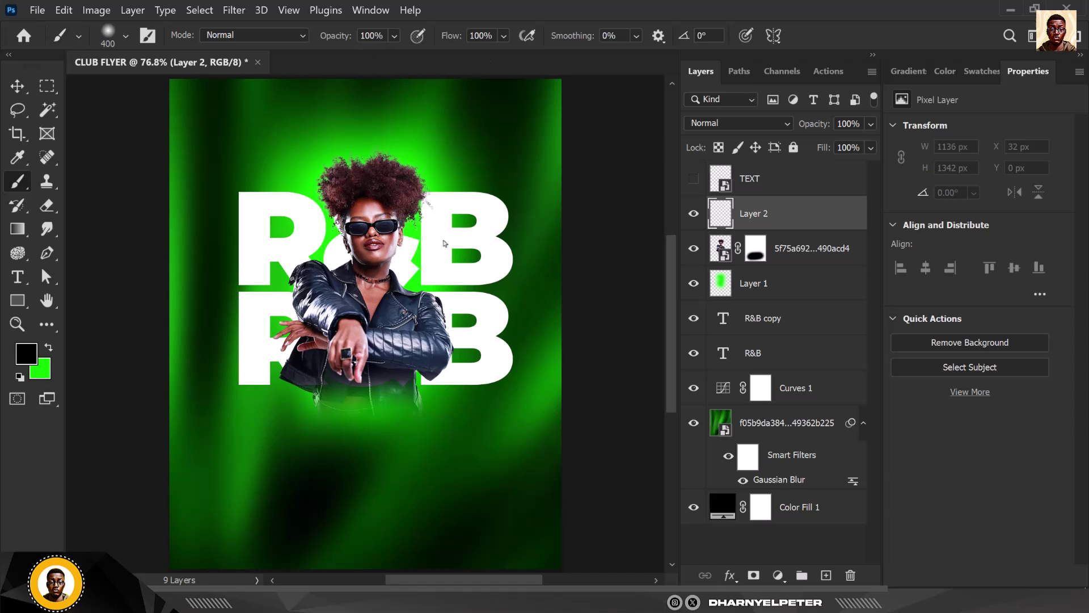
pyautogui.scroll(-6, 399, 422)
pyautogui.scroll(2, 335, 513)
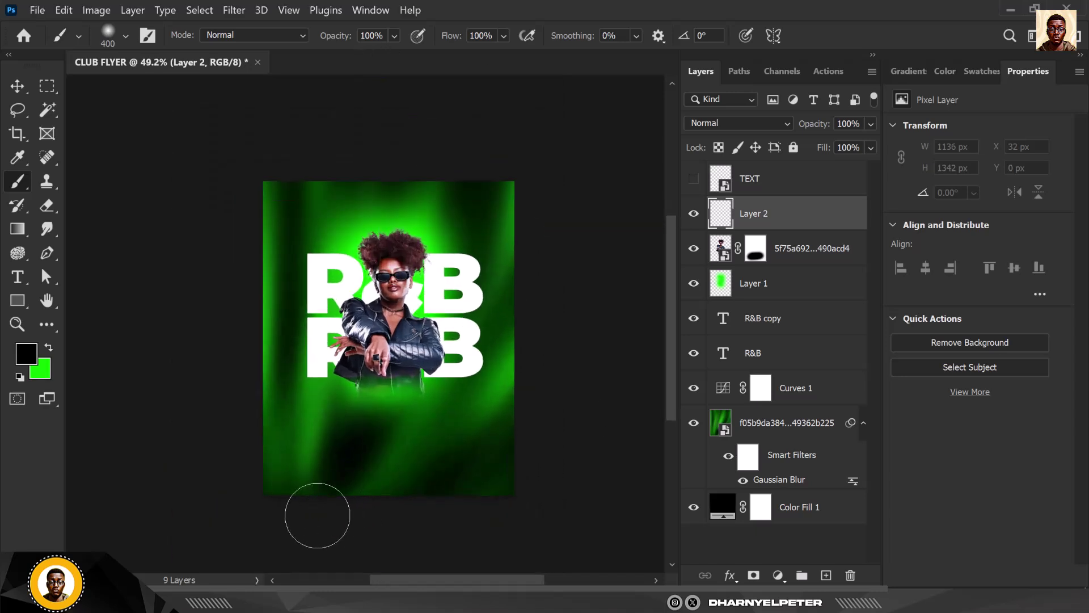
pyautogui.press(']')
pyautogui.press(']')
pyautogui.press(']')
pyautogui.press(']')
pyautogui.press(']')
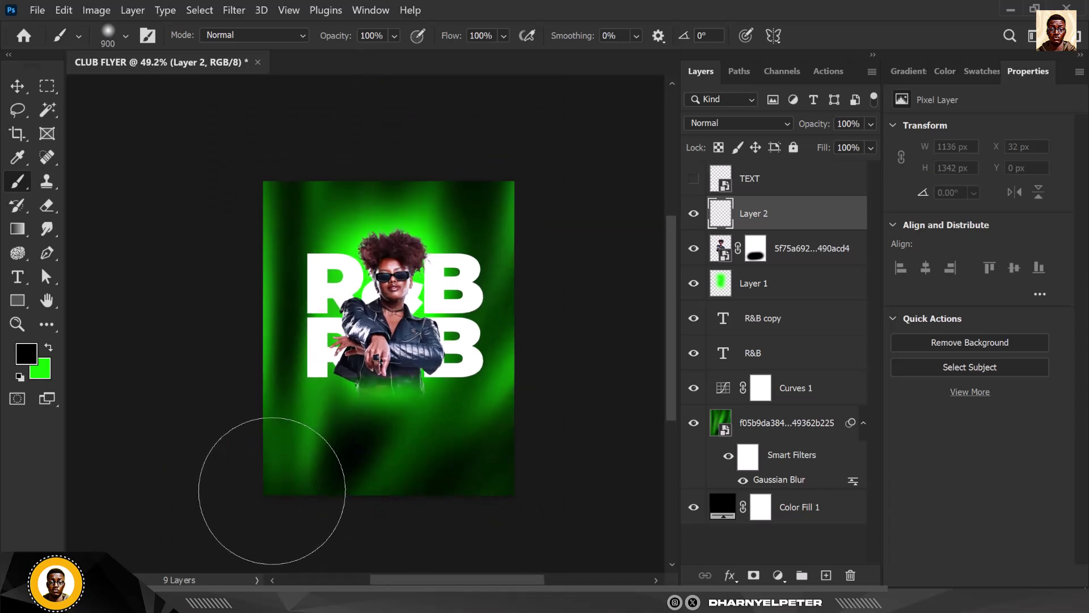
pyautogui.moveTo(250, 454)
pyautogui.mouseDown()
pyautogui.moveTo(422, 489)
pyautogui.moveTo(627, 499)
pyautogui.mouseUp()
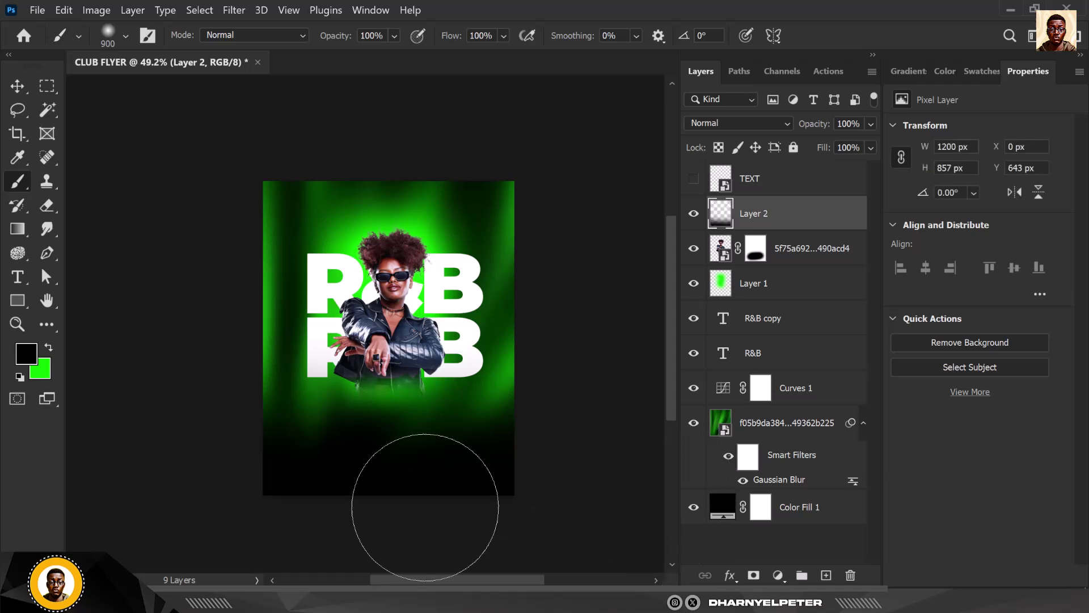
# Lower the opacity of the black shading layer to 79%.
pyautogui.click(871, 123)
pyautogui.moveTo(872, 146); pyautogui.dragTo(852, 145)
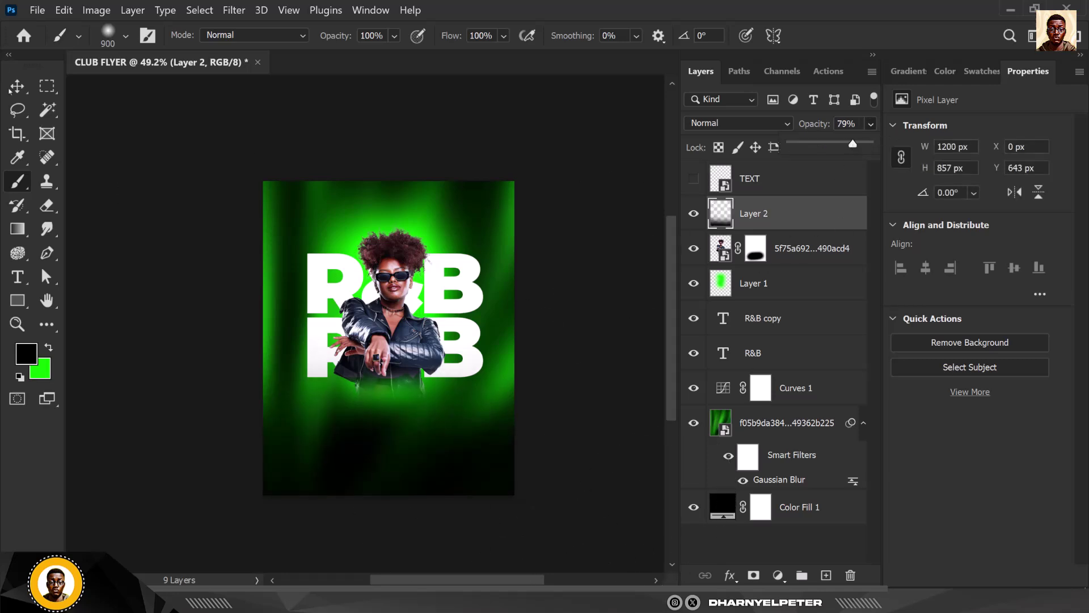
pyautogui.press('v')
pyautogui.scroll(3, 419, 299)
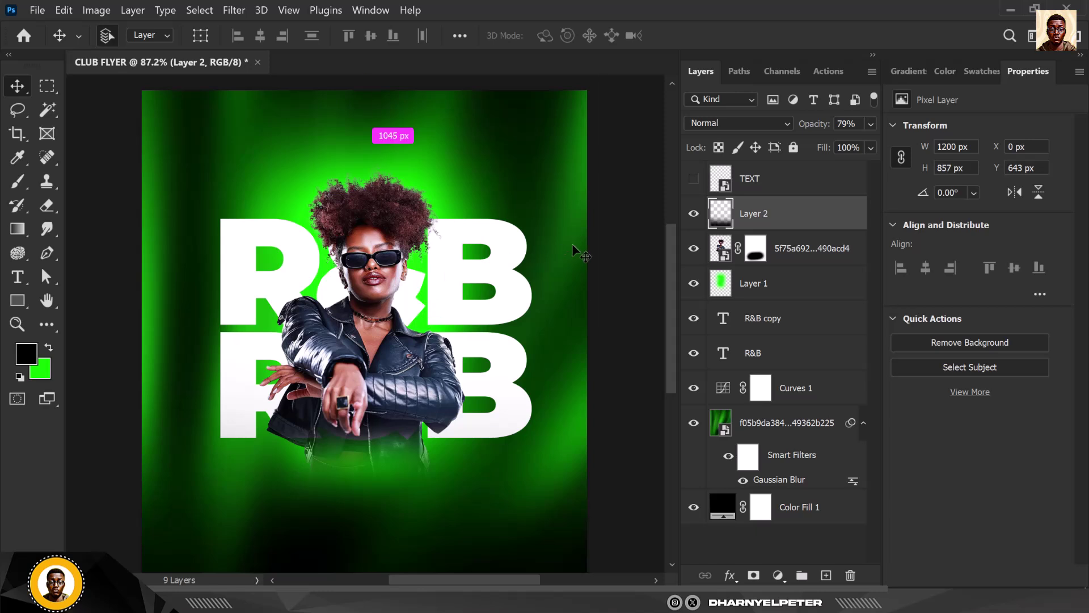
pyautogui.scroll(-1, 579, 253)
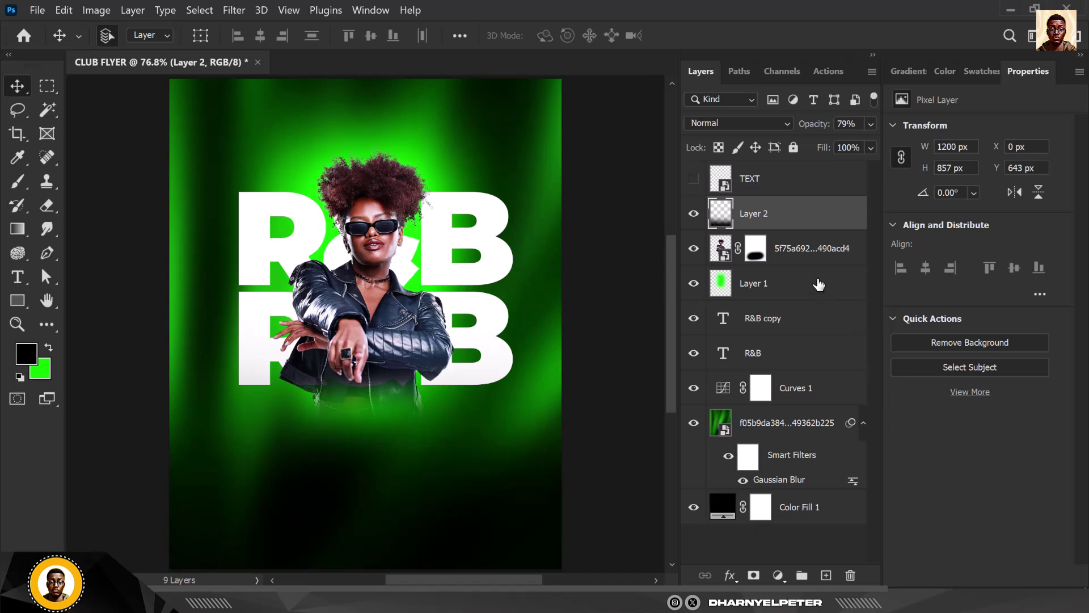
# With the woman's layer selected, switch to File Explorer and open the inner PREMIUM PNG folder of GRAPHICS BUNDLE 1.0 in Downloads.
pyautogui.click(814, 253)
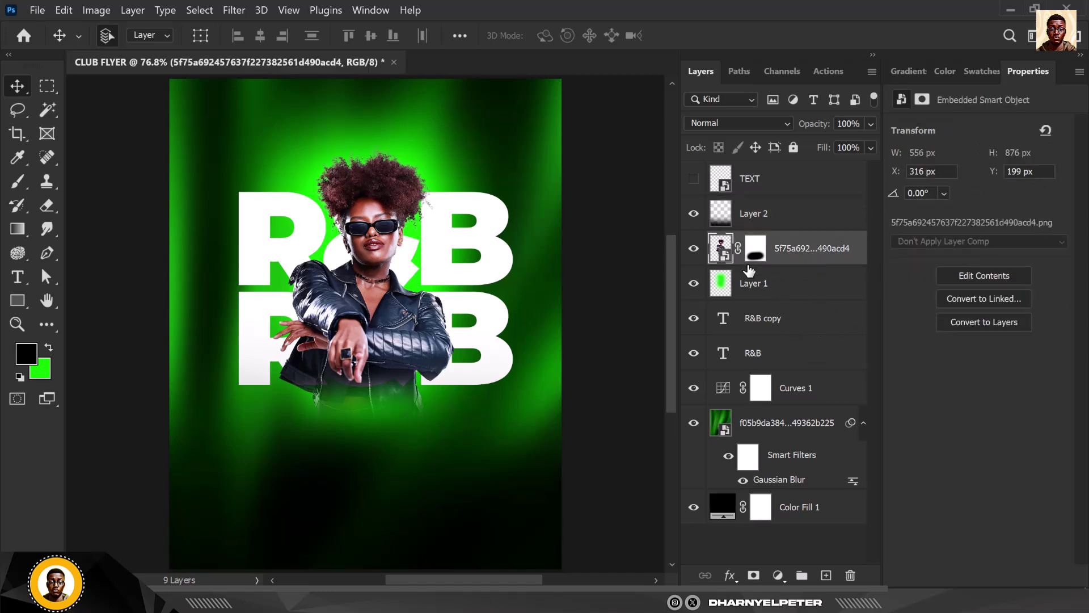
pyautogui.hotkey('alt', 'Tab')
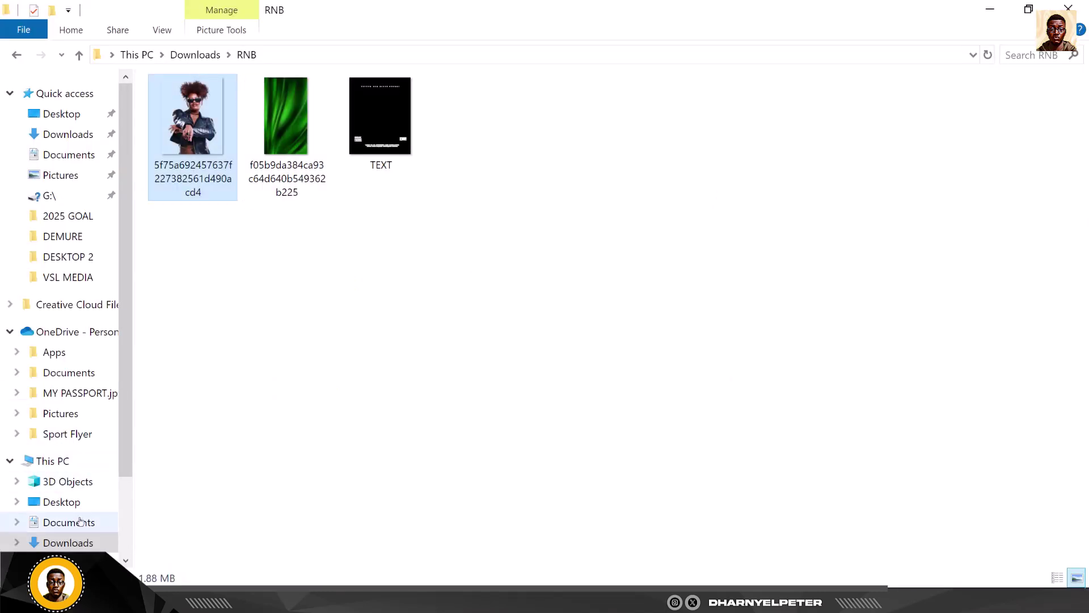
pyautogui.click(79, 544)
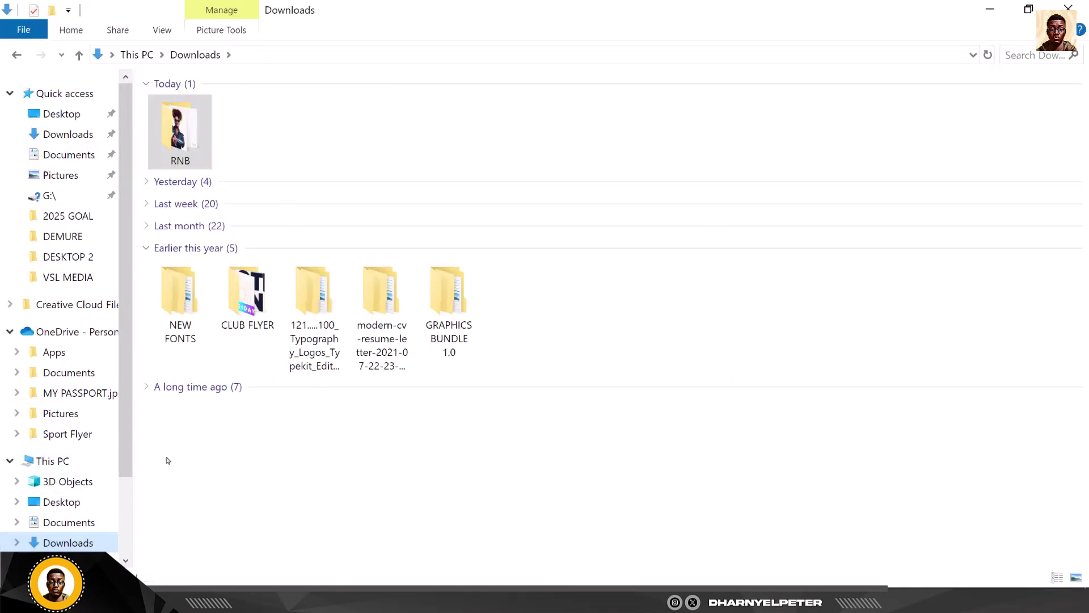
pyautogui.doubleClick(452, 294)
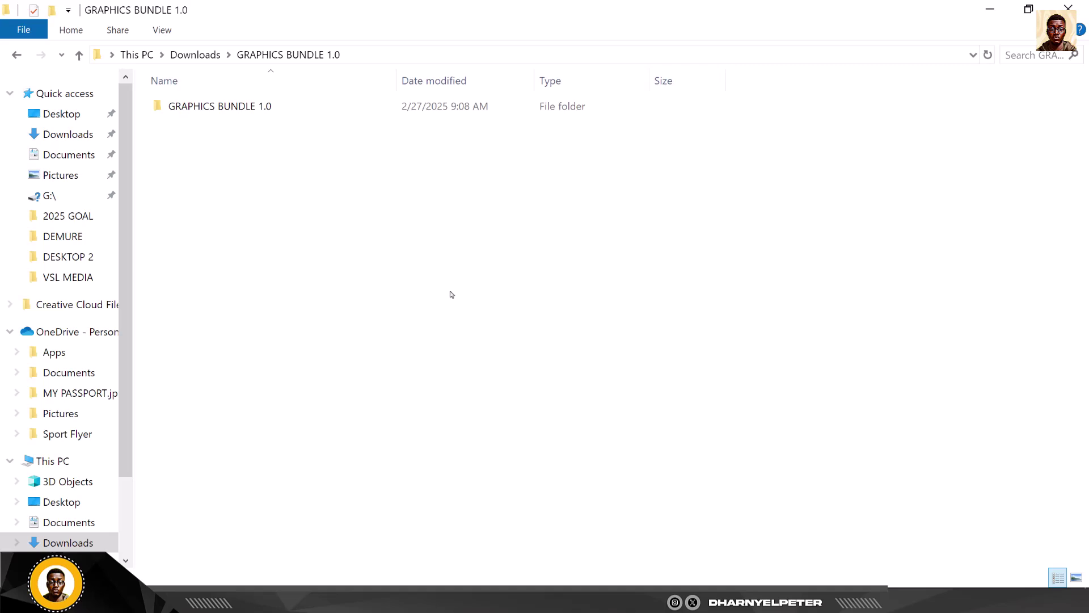
pyautogui.doubleClick(348, 107)
pyautogui.doubleClick(872, 130)
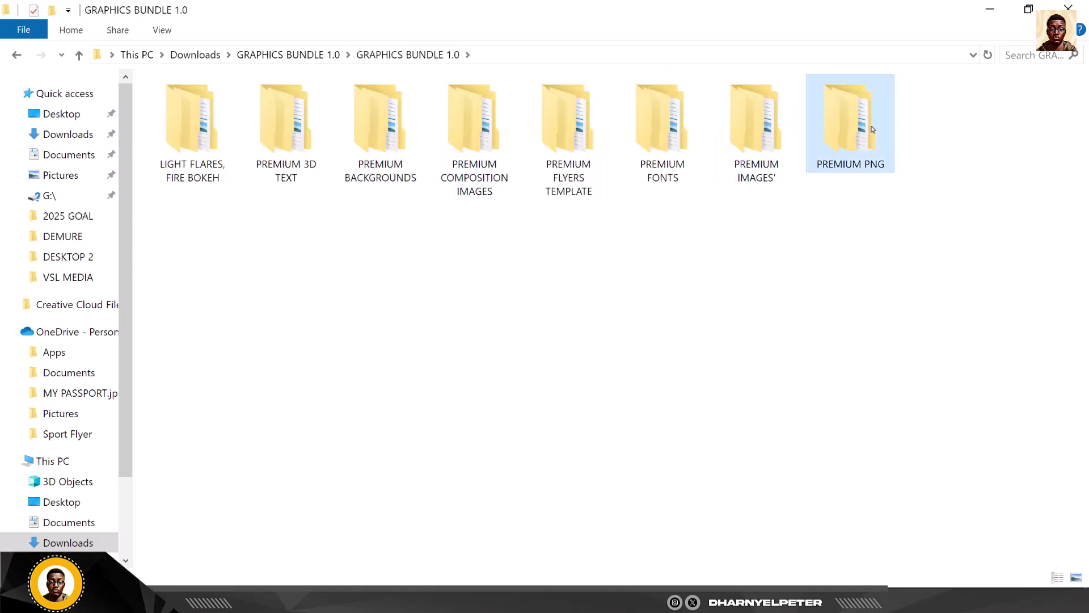
pyautogui.doubleClick(199, 106)
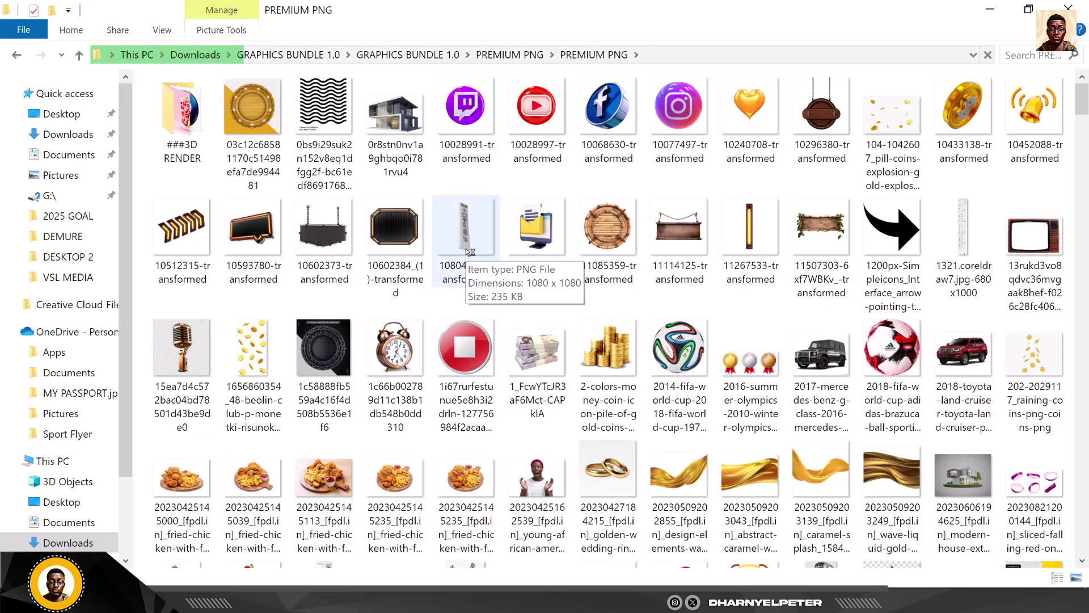
# Find the golden-silk image and place it on the flyer above the woman's layer, scaled to 16.39% and centered at X 600 px, Y 1009.39 px.
pyautogui.scroll(-5, 469, 252)
pyautogui.scroll(-10, 365, 238)
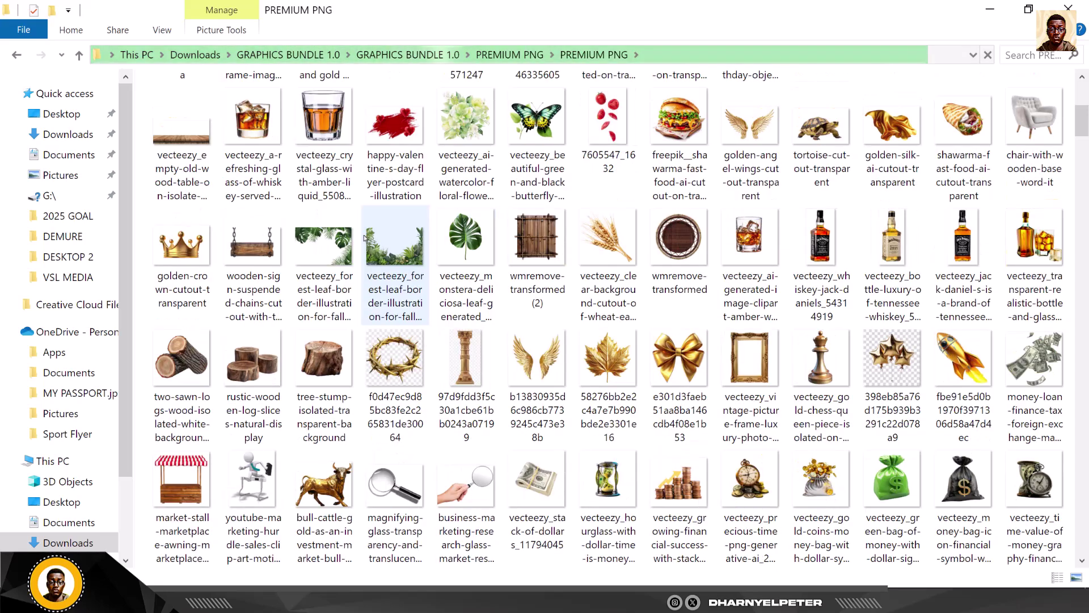
pyautogui.scroll(-10, 364, 238)
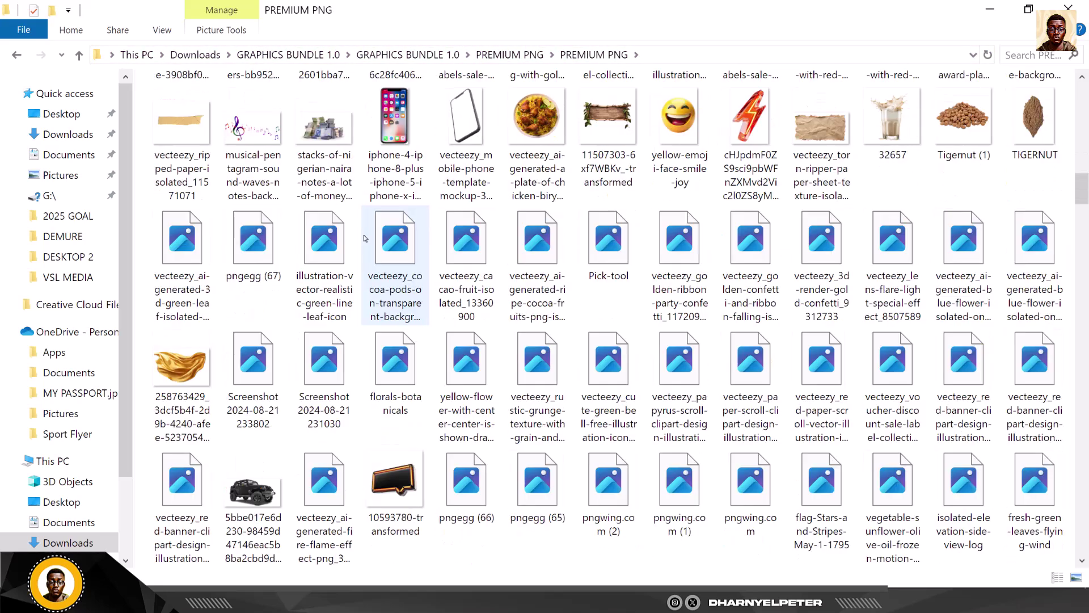
pyautogui.scroll(3, 364, 238)
pyautogui.scroll(-3, 365, 238)
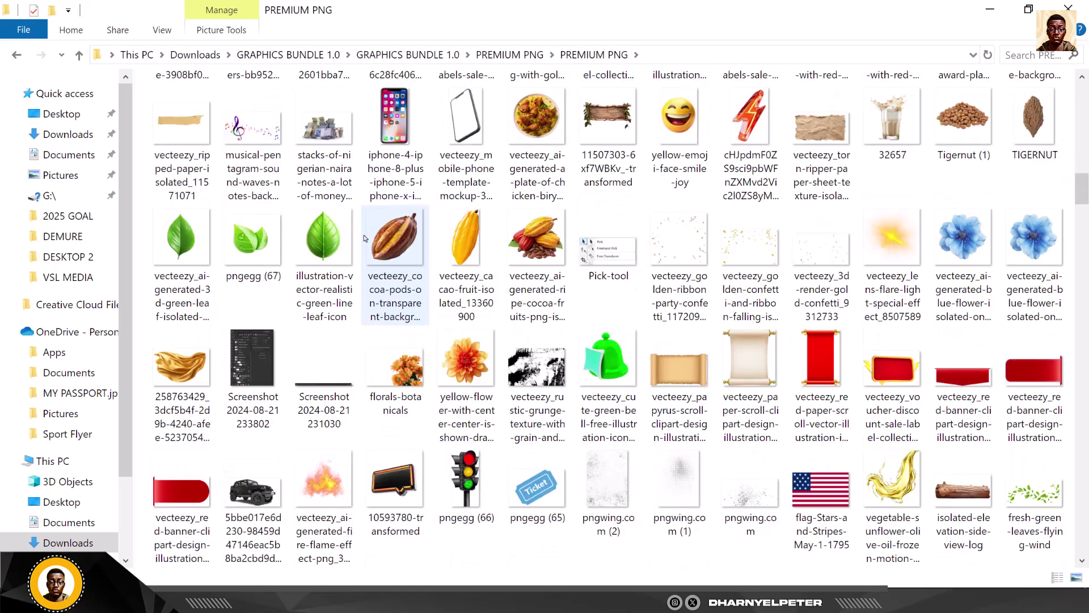
pyautogui.scroll(-3, 365, 239)
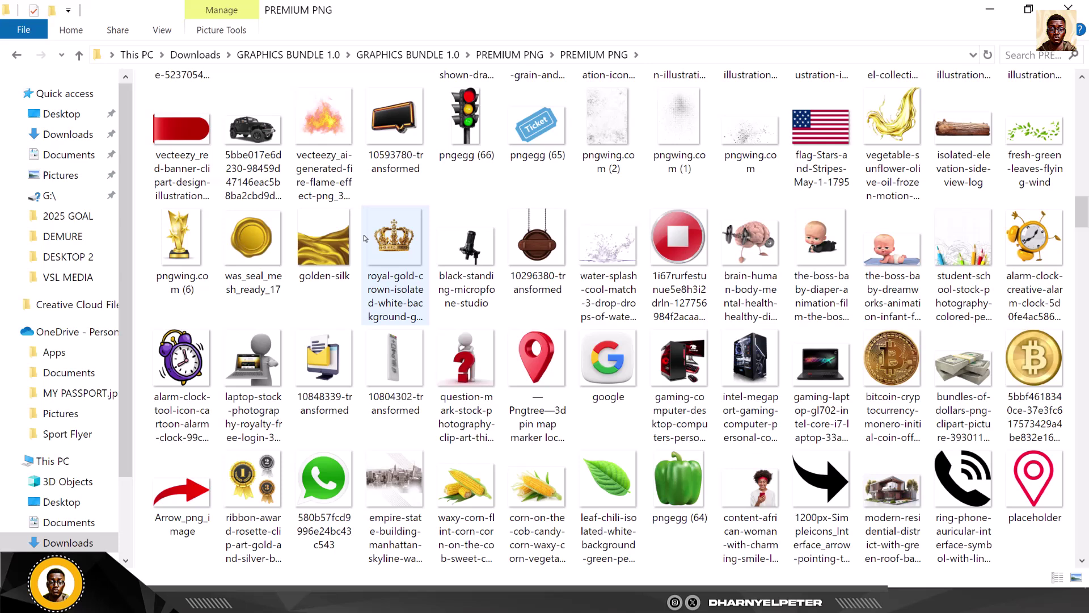
pyautogui.click(329, 275)
pyautogui.moveTo(323, 246); pyautogui.dragTo(431, 403)
pyautogui.moveTo(515, 381); pyautogui.dragTo(531, 389)
pyautogui.moveTo(469, 405); pyautogui.dragTo(464, 411)
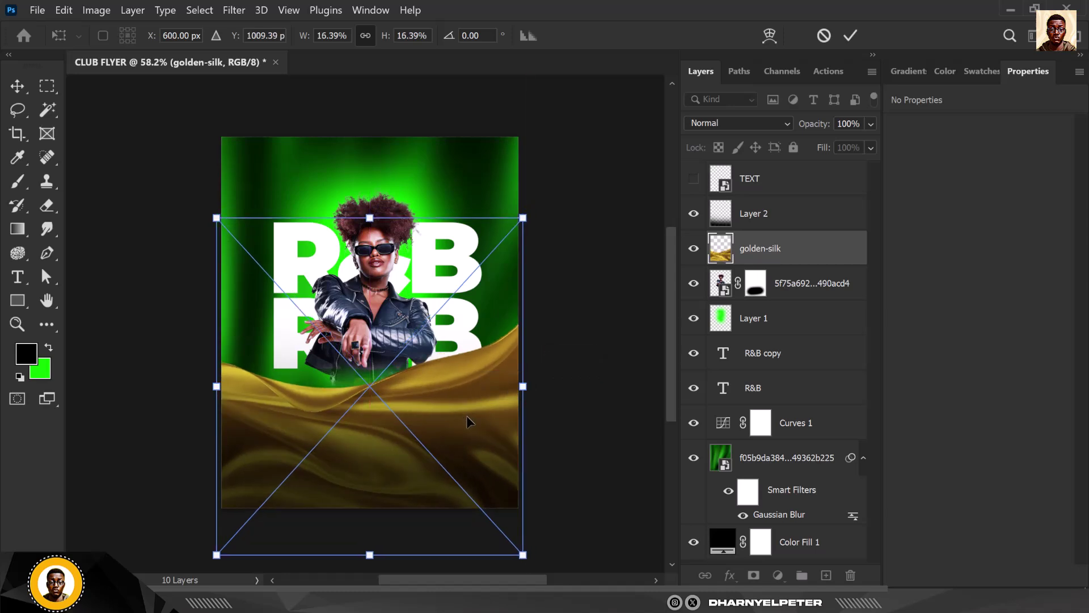
pyautogui.press('Return')
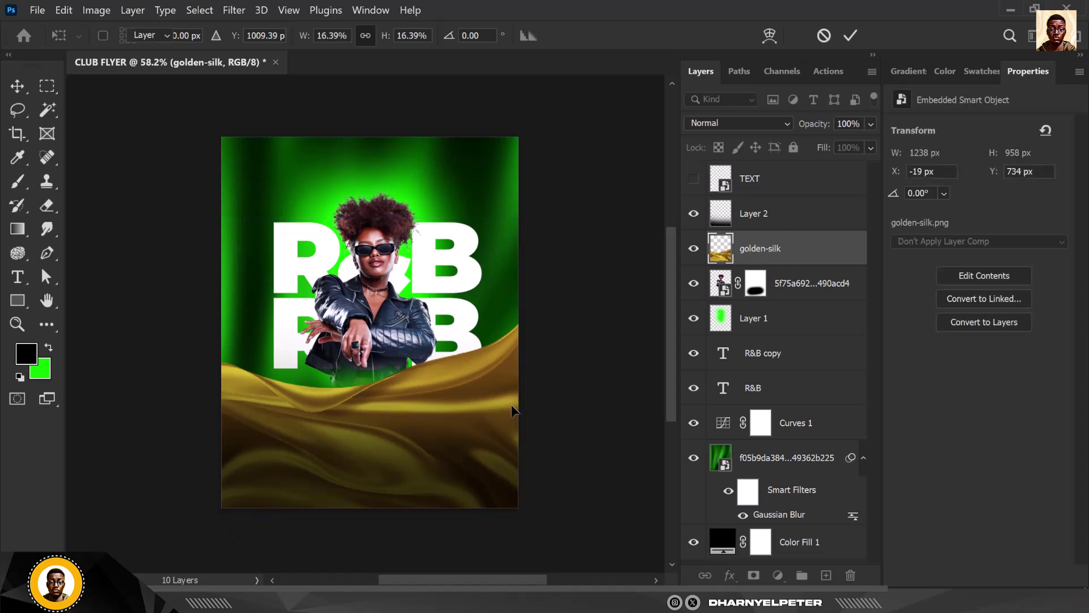
# Add a layer mask to the golden-silk layer and fade the lower part of the silk with a 900 px soft black brush.
pyautogui.scroll(2, 371, 499)
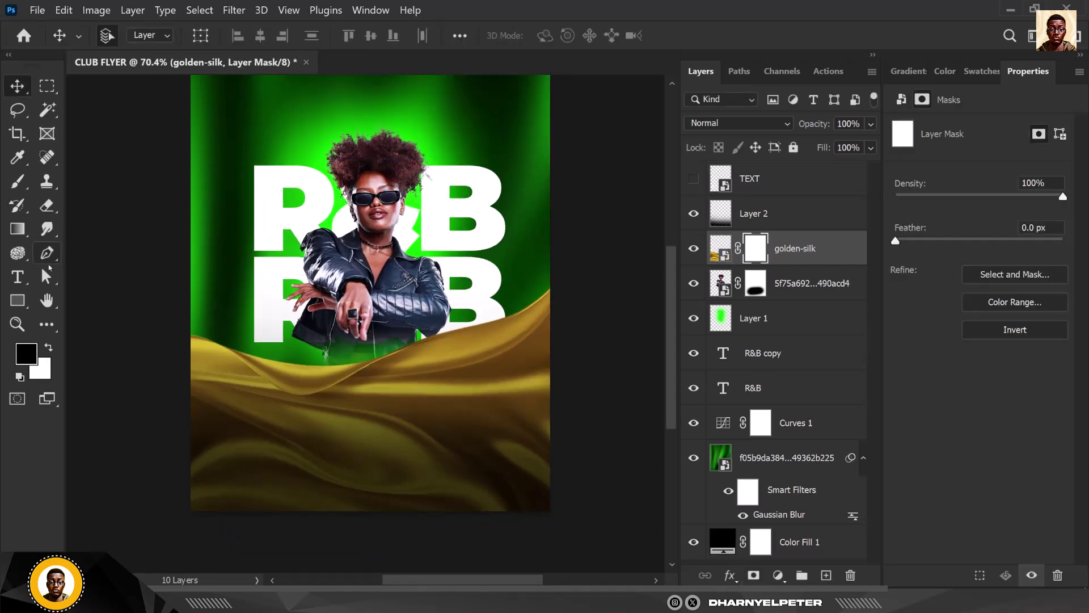
pyautogui.click(17, 181)
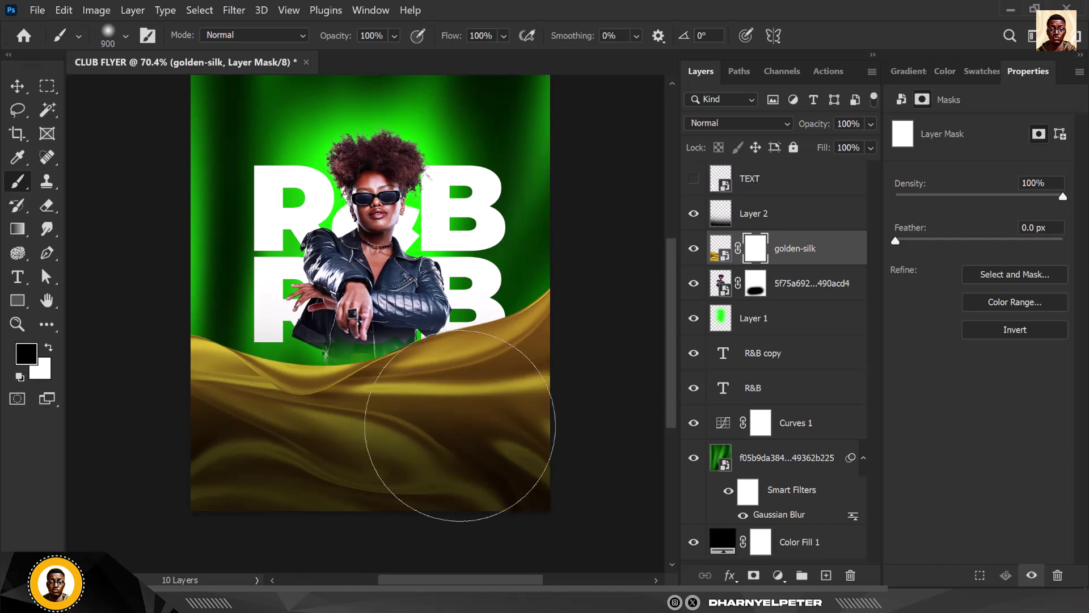
pyautogui.scroll(-2, 461, 405)
pyautogui.moveTo(644, 559); pyautogui.dragTo(297, 559)
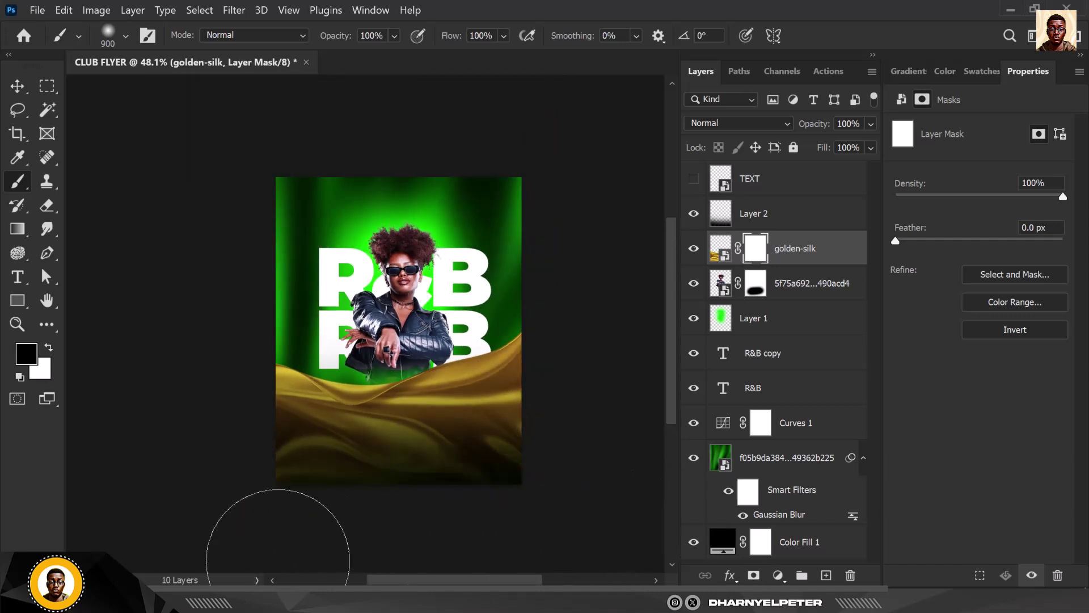
pyautogui.moveTo(481, 559)
pyautogui.mouseDown()
pyautogui.moveTo(653, 559)
pyautogui.moveTo(264, 558)
pyautogui.moveTo(680, 539)
pyautogui.moveTo(571, 541)
pyautogui.moveTo(598, 500)
pyautogui.moveTo(590, 541)
pyautogui.moveTo(567, 549)
pyautogui.mouseUp()
pyautogui.scroll(3, 339, 416)
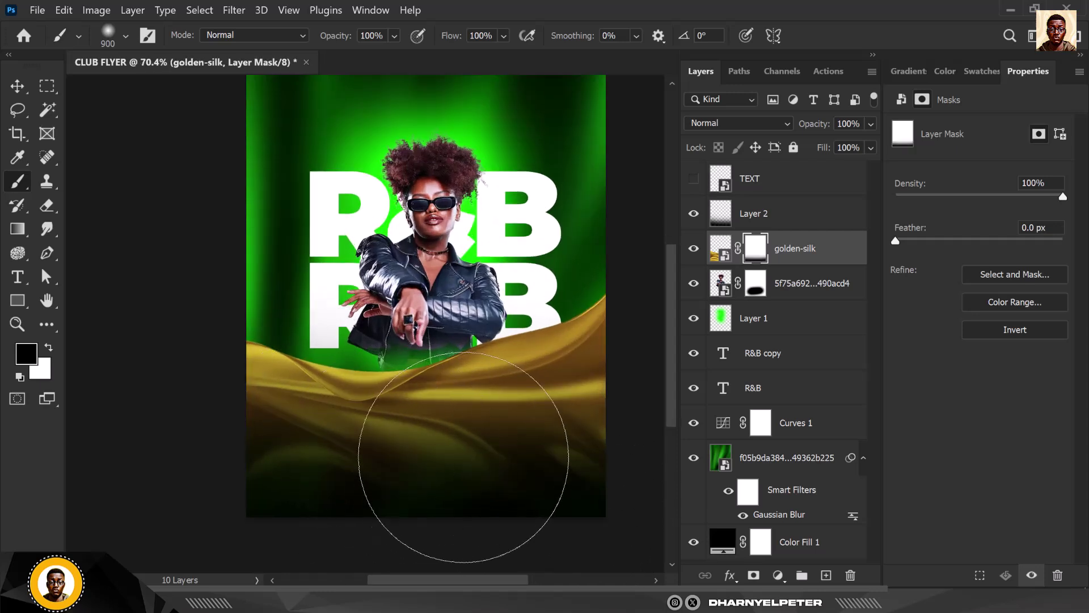
pyautogui.moveTo(628, 519)
pyautogui.mouseDown()
pyautogui.moveTo(583, 511)
pyautogui.moveTo(533, 545)
pyautogui.moveTo(215, 567)
pyautogui.mouseUp()
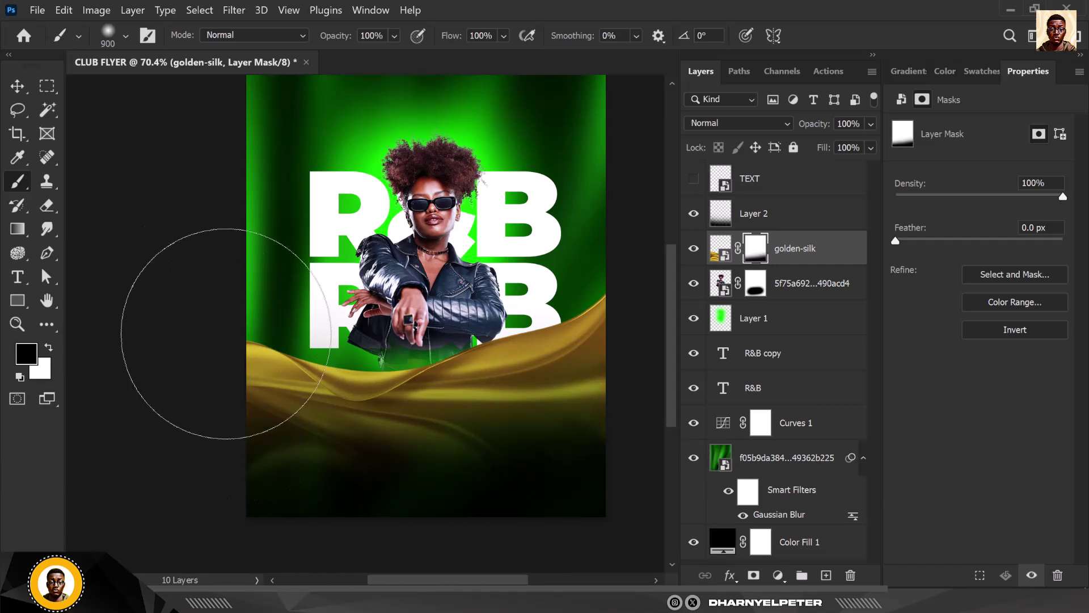
pyautogui.scroll(-3, 227, 309)
pyautogui.press('v')
pyautogui.scroll(2, 489, 341)
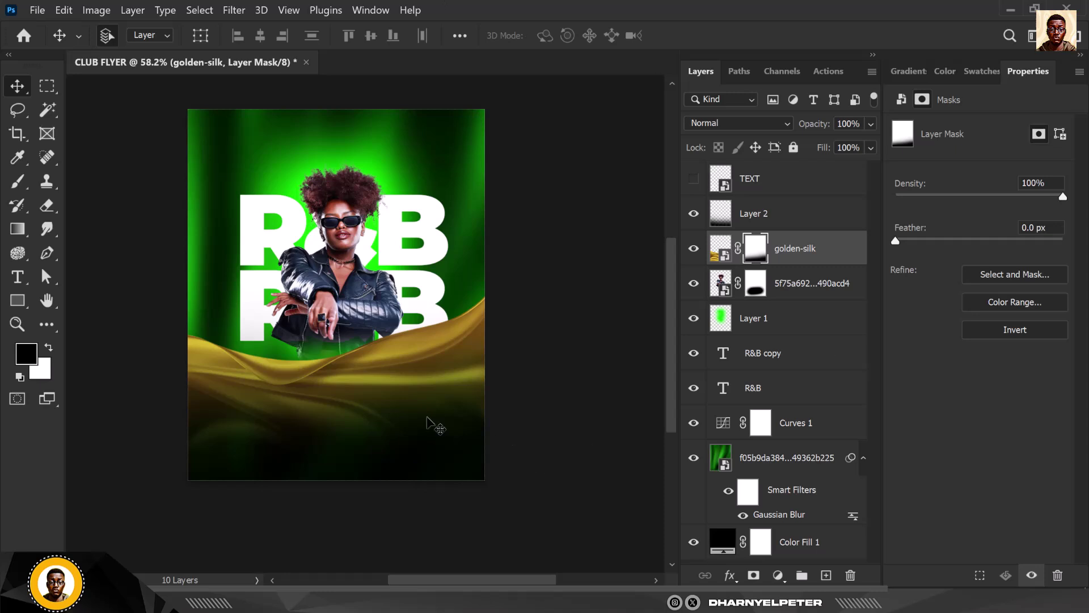
# Add a Hue/Saturation adjustment clipped to the golden-silk layer and set its hue to +65.
pyautogui.scroll(2, 370, 374)
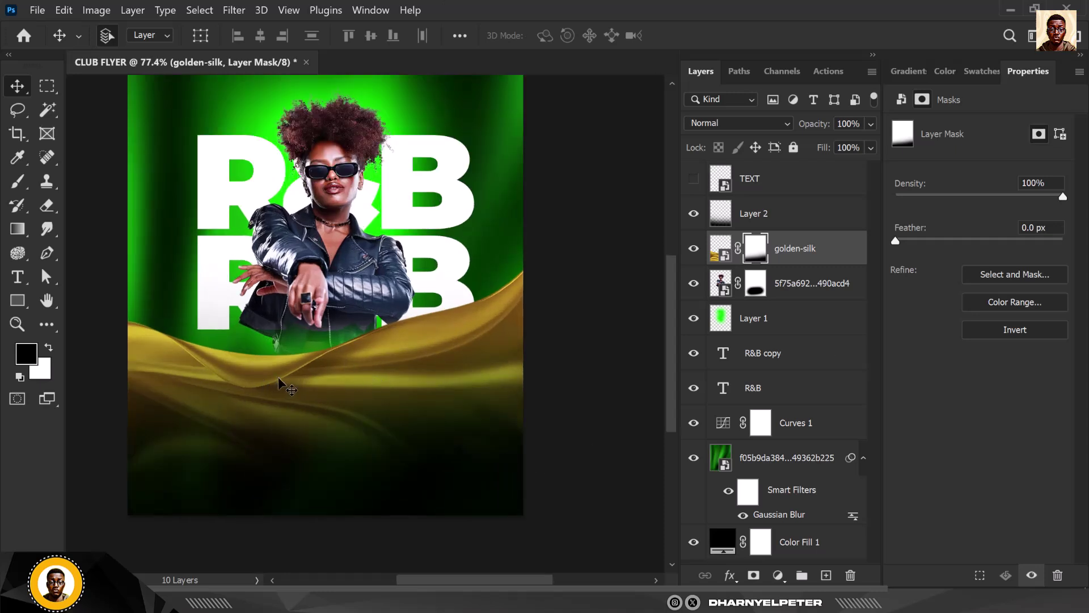
pyautogui.scroll(-2, 281, 391)
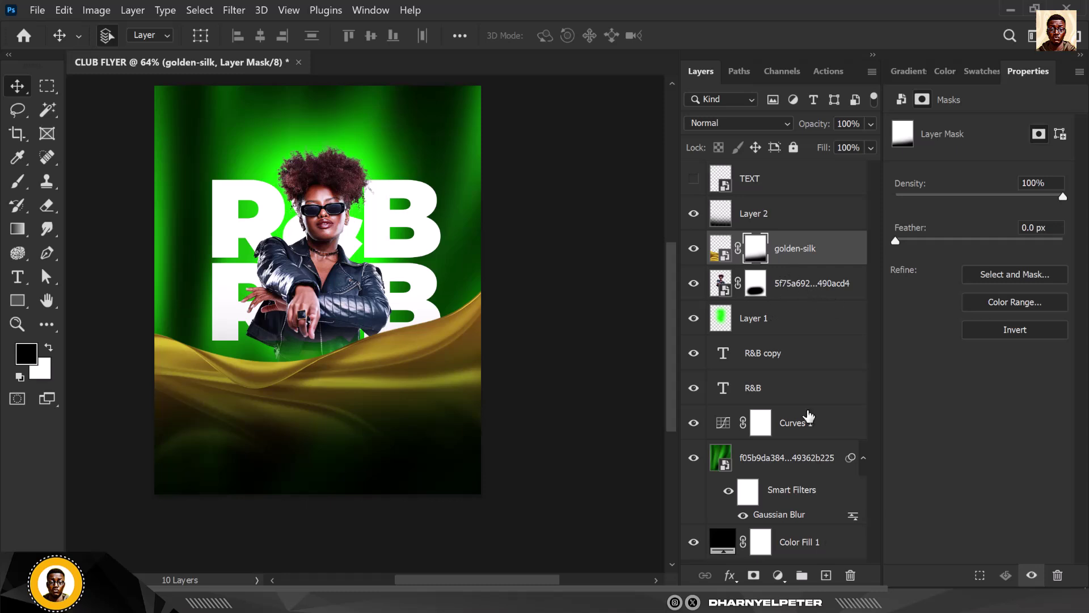
pyautogui.click(778, 576)
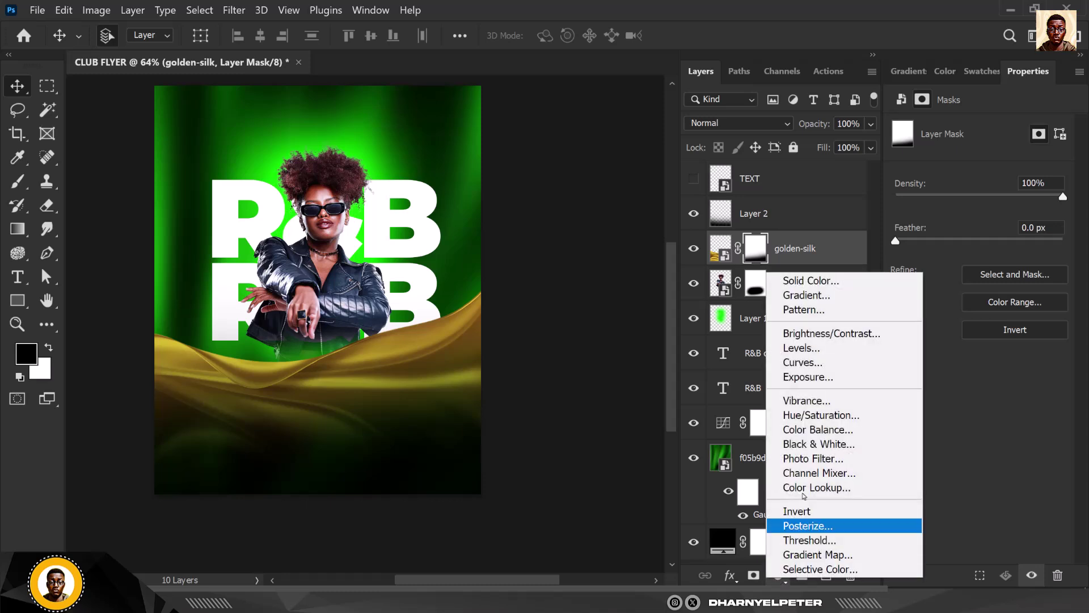
pyautogui.click(828, 421)
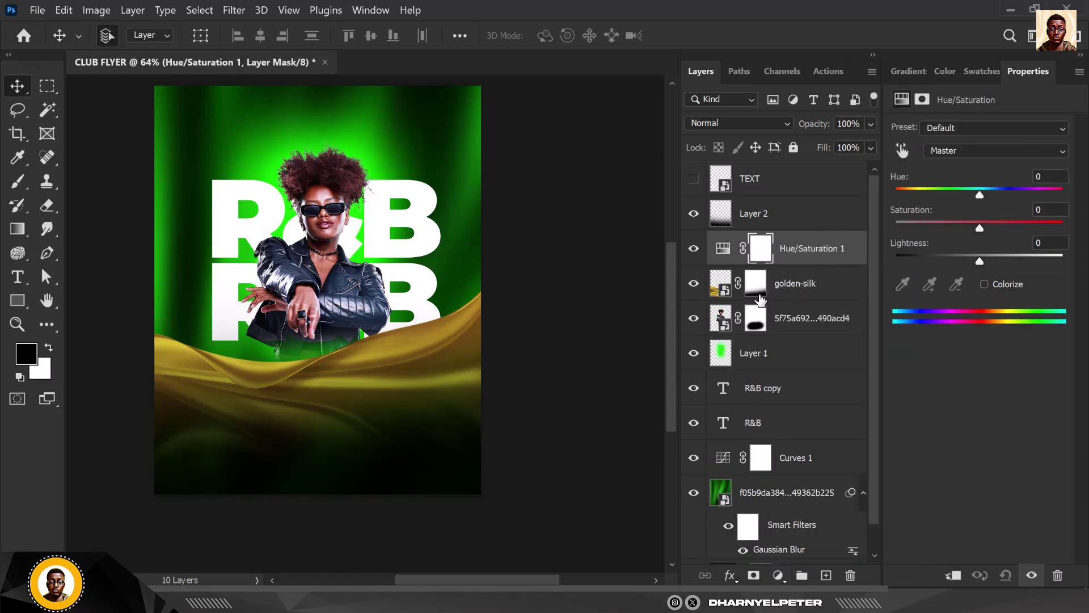
pyautogui.click(694, 284)
pyautogui.click(694, 284)
pyautogui.rightClick(834, 260)
pyautogui.click(891, 327)
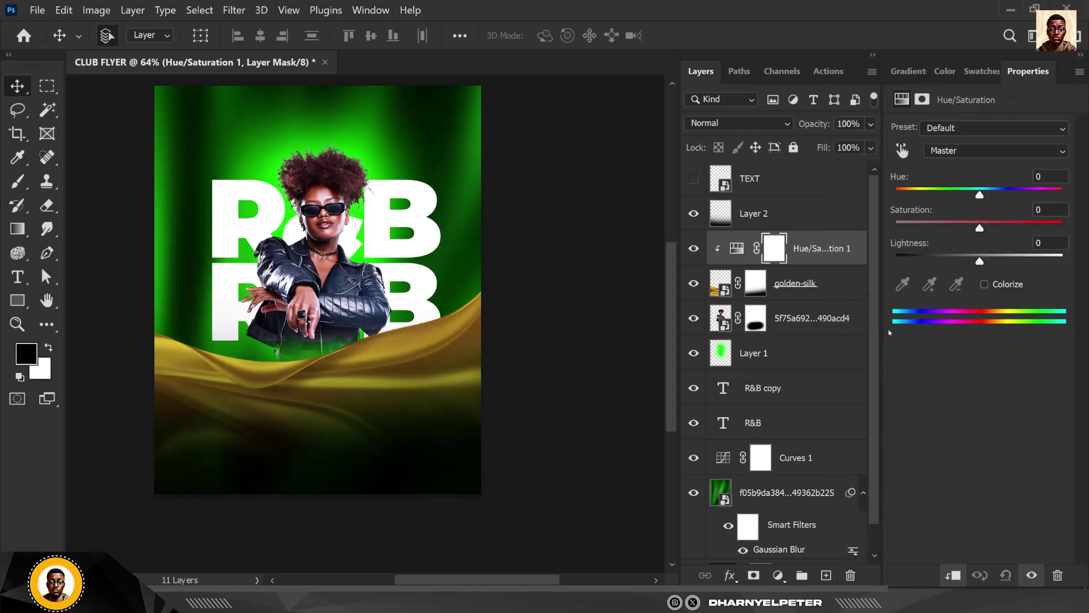
pyautogui.moveTo(979, 195); pyautogui.dragTo(1004, 195)
pyautogui.moveTo(1008, 233); pyautogui.dragTo(1025, 243)
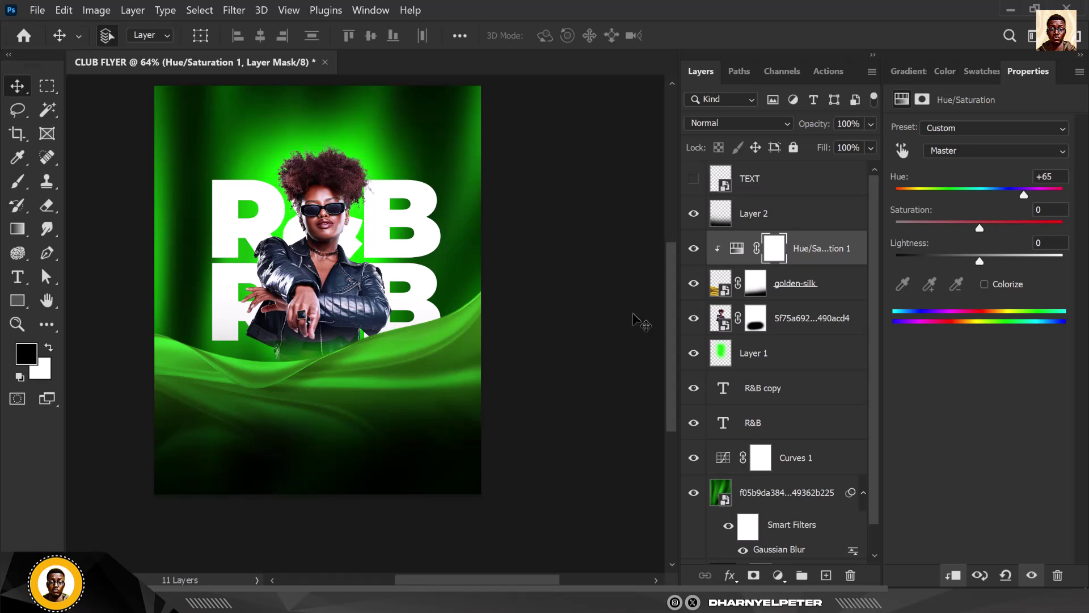
# Group the golden-silk layer with its Hue/Saturation adjustment and name the group CLOTHE.
pyautogui.click(824, 287)
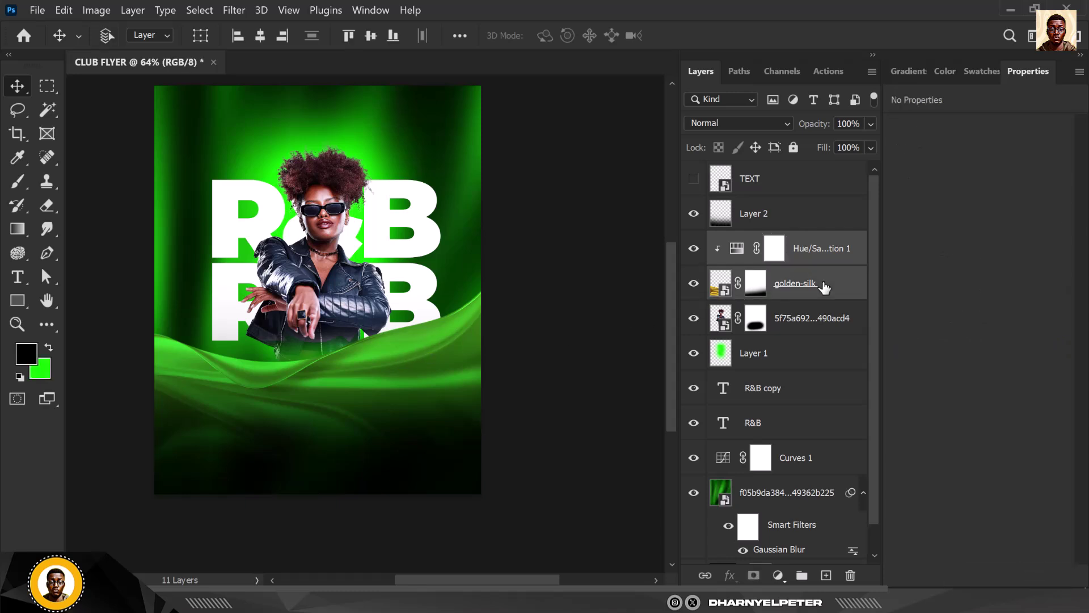
pyautogui.hotkey('ctrl', 'g')
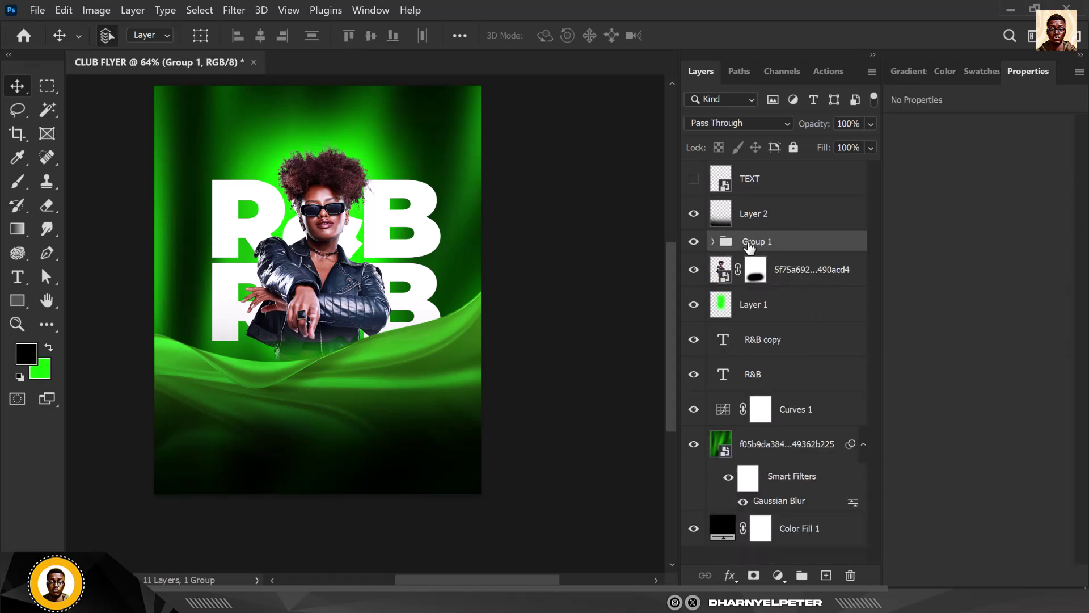
pyautogui.doubleClick(749, 241)
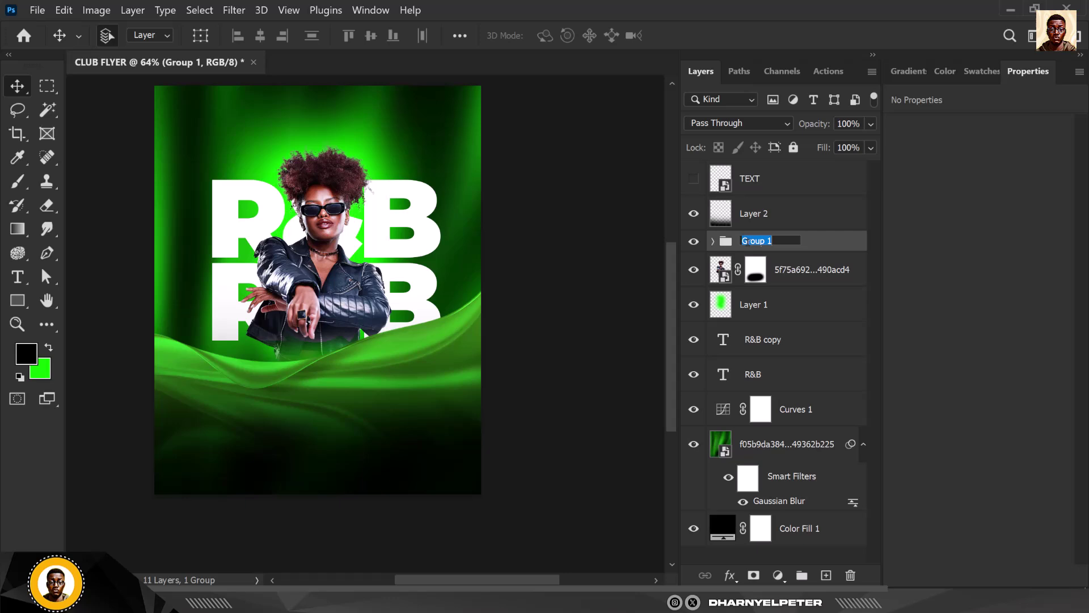
pyautogui.write('CLOTHE')
pyautogui.press('Return')
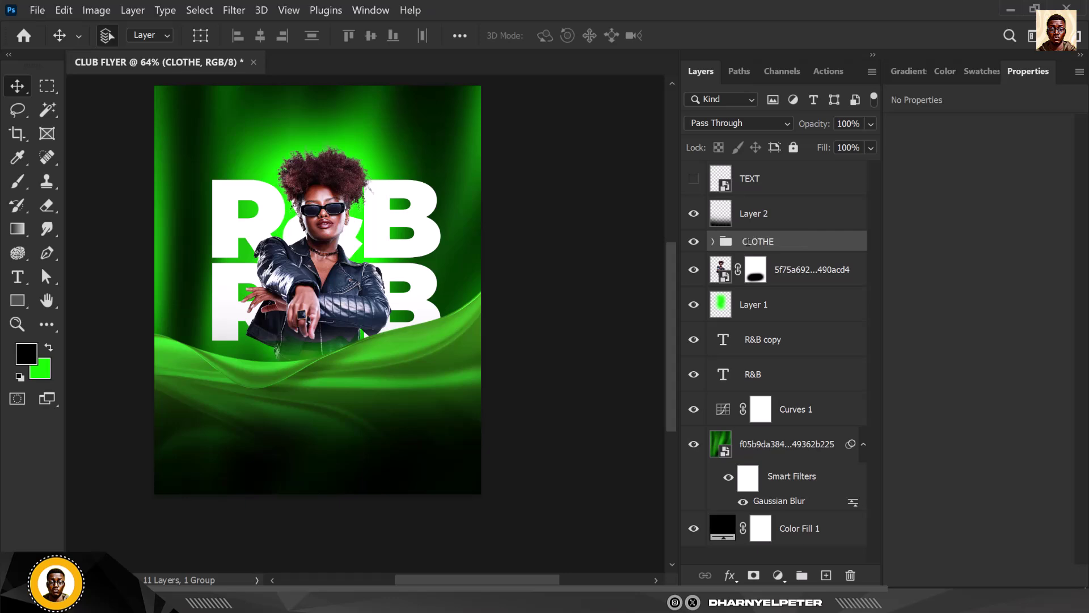
# Move the CLOTHE group up slightly on the flyer with Free Transform.
pyautogui.hotkey('ctrl', 't')
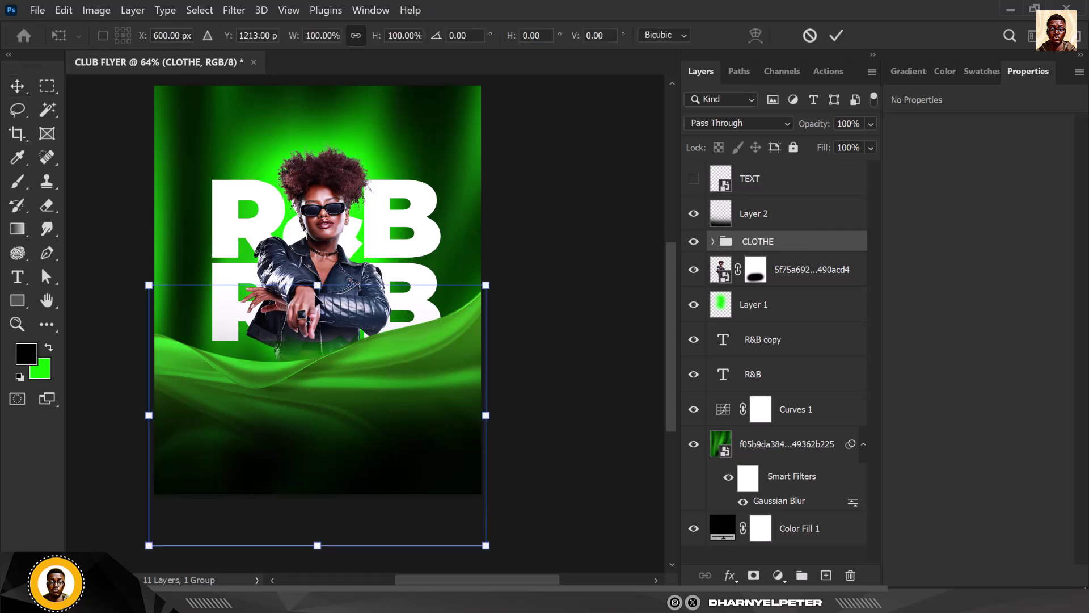
pyautogui.moveTo(354, 358); pyautogui.dragTo(352, 352)
pyautogui.press('Return')
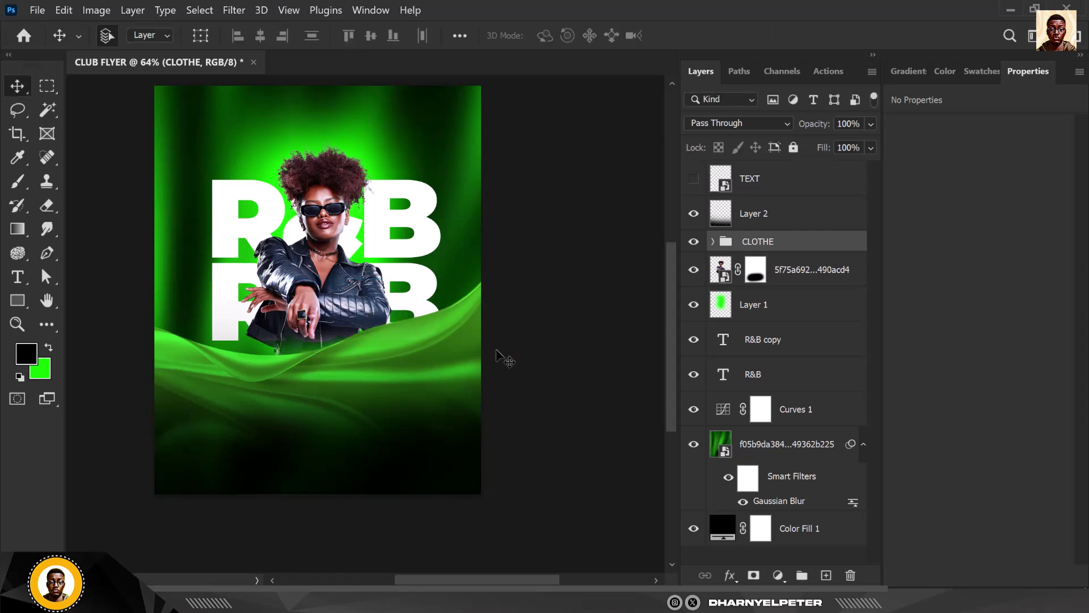
# Raise the opacity of the black shading layer (Layer 2) to 83%.
pyautogui.click(828, 207)
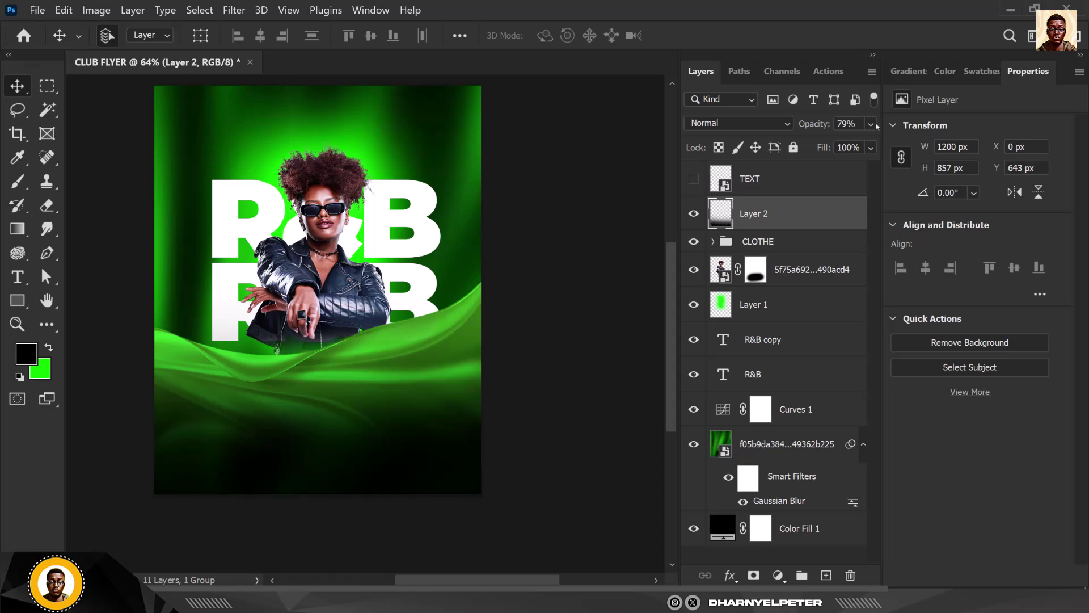
pyautogui.click(871, 124)
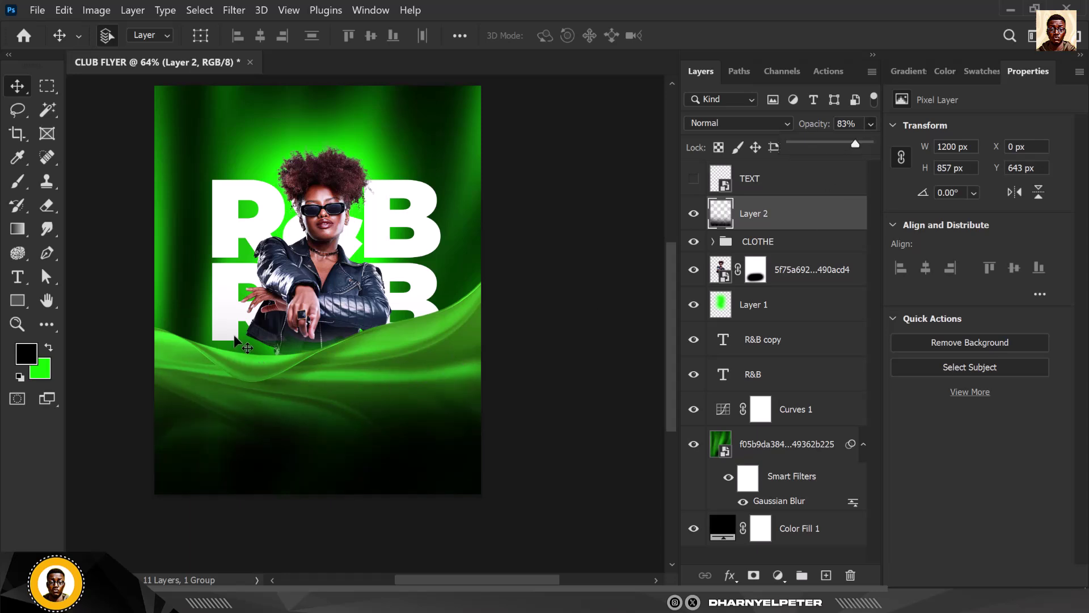
pyautogui.scroll(-2, 291, 315)
pyautogui.scroll(2, 265, 264)
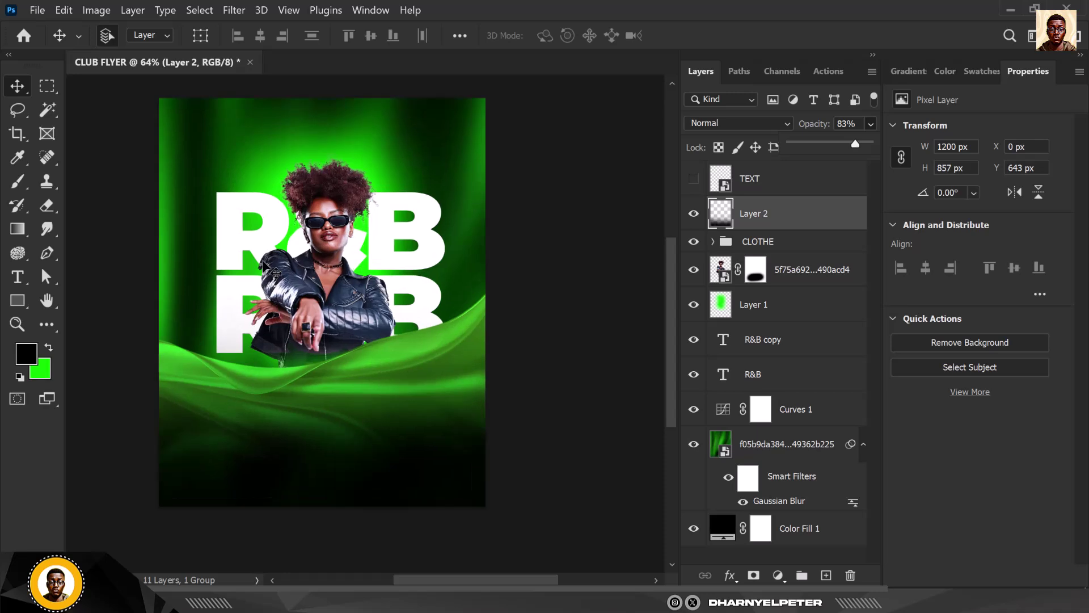
# Move the woman, the green glow layer and both R&B titles up together by 20 px.
pyautogui.click(796, 276)
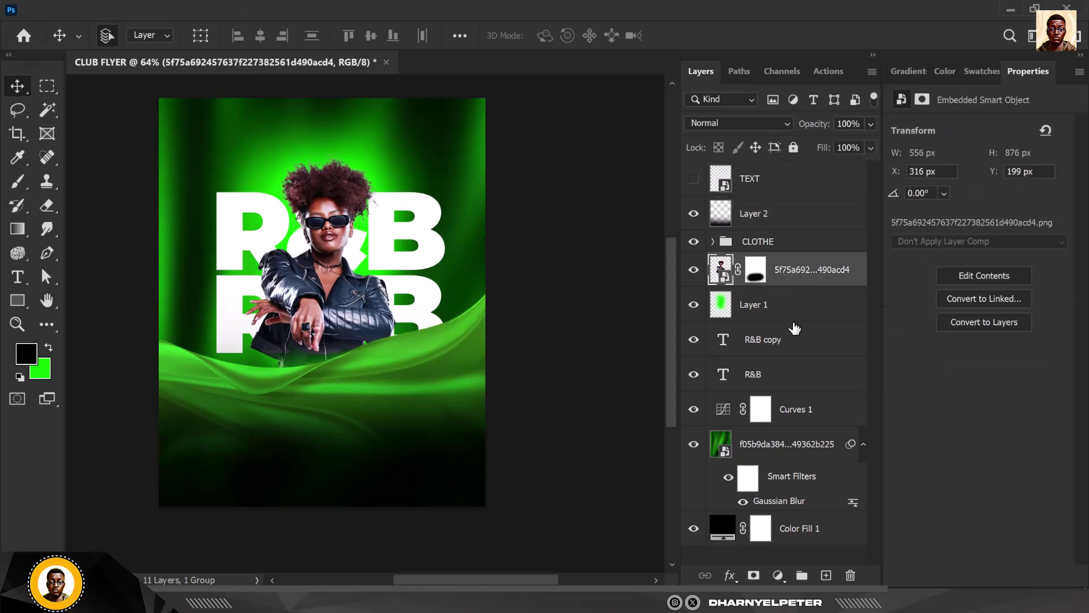
pyautogui.keyDown('shift'); pyautogui.click(788, 380); pyautogui.keyUp('shift')
pyautogui.hotkey('shift', 'Up')
pyautogui.hotkey('shift', 'Up')
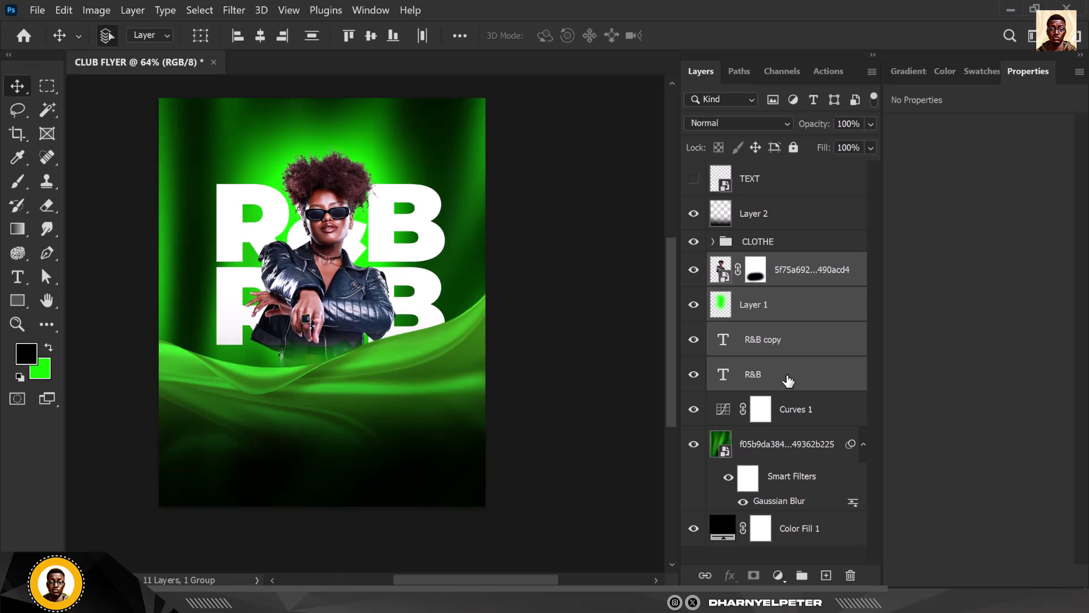
pyautogui.hotkey('shift', 'Down')
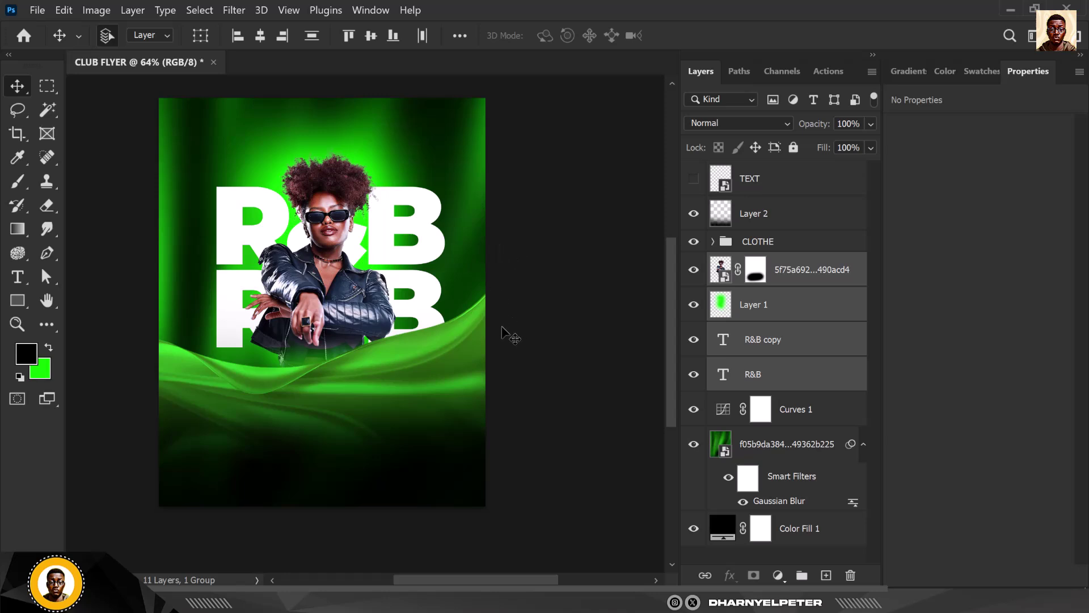
# Scale both R&B titles together to 113.36%, centered at X 612.46 px, Y 624.90 px.
pyautogui.keyDown('shift'); pyautogui.click(810, 347); pyautogui.keyUp('shift')
pyautogui.hotkey('ctrl', 't')
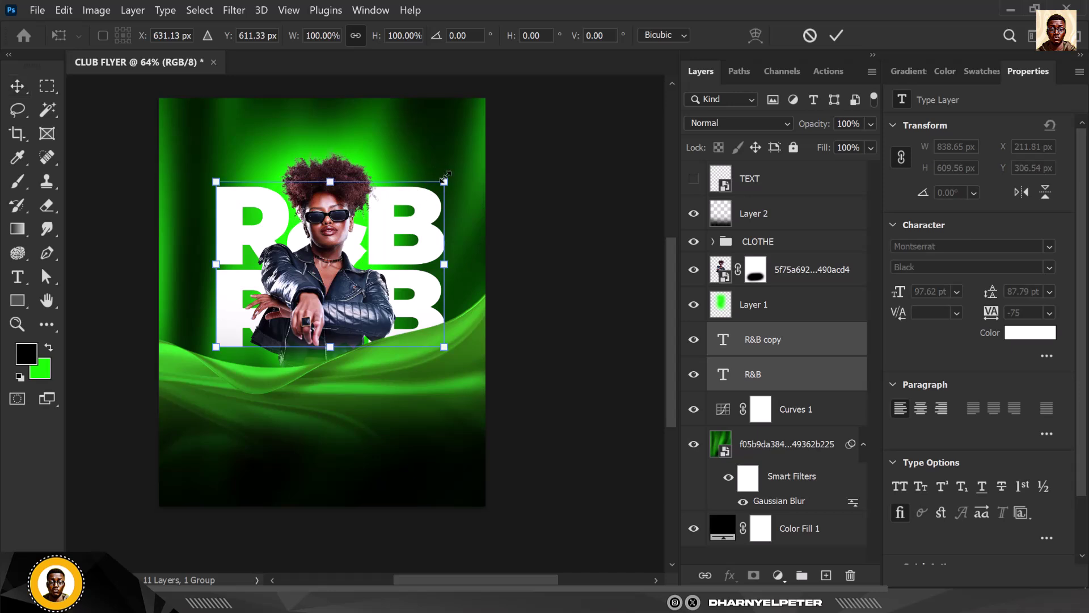
pyautogui.moveTo(446, 180); pyautogui.dragTo(455, 168)
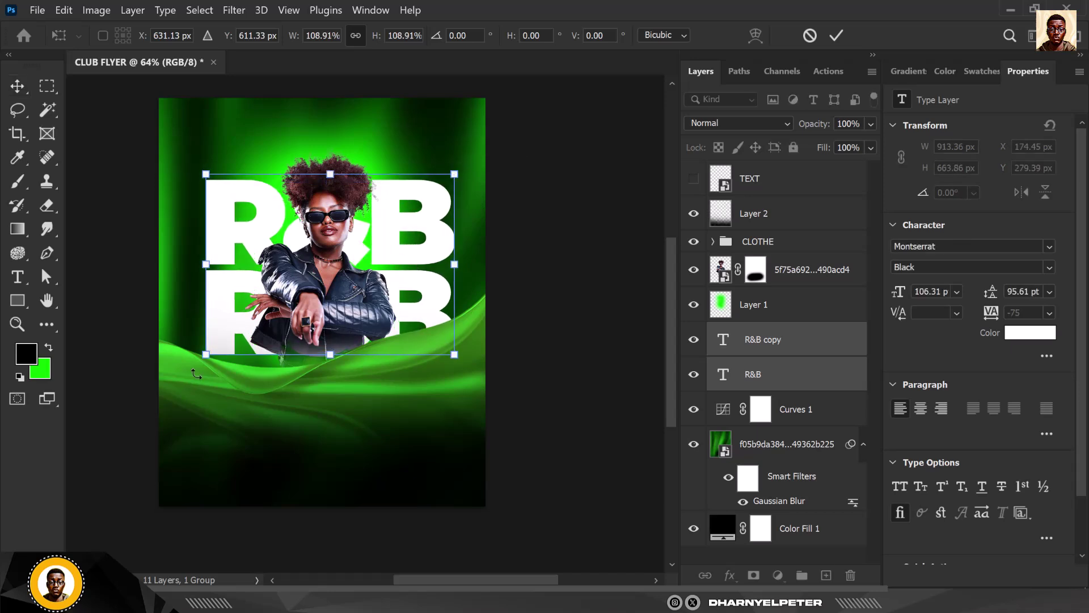
pyautogui.moveTo(206, 359); pyautogui.dragTo(203, 373)
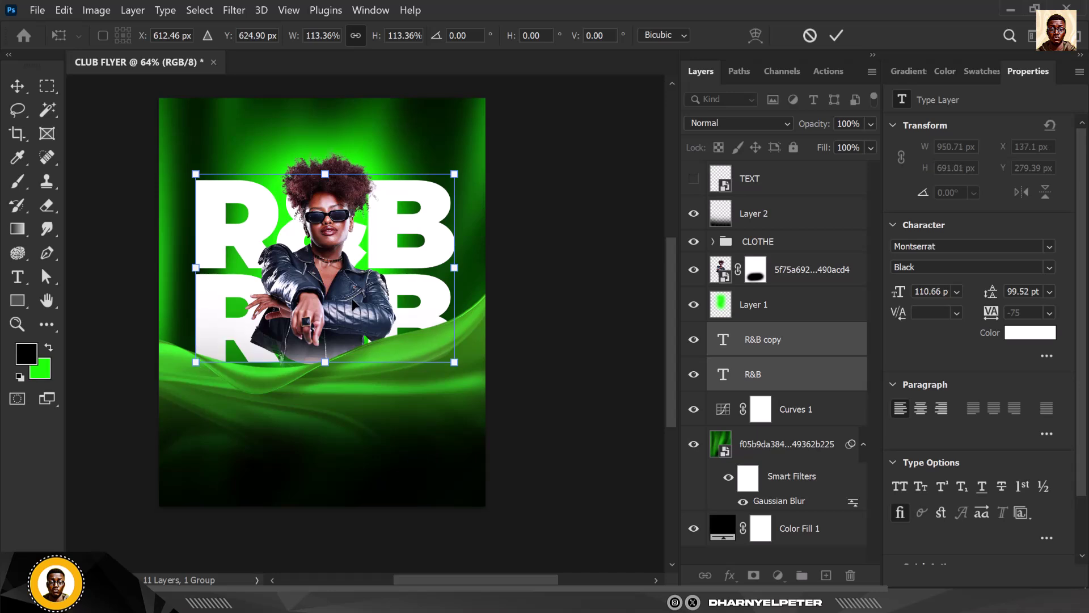
pyautogui.press('Return')
# Move the woman's cutout 20 px left and 20 px down to X 296 px, Y 199 px.
pyautogui.click(329, 258)
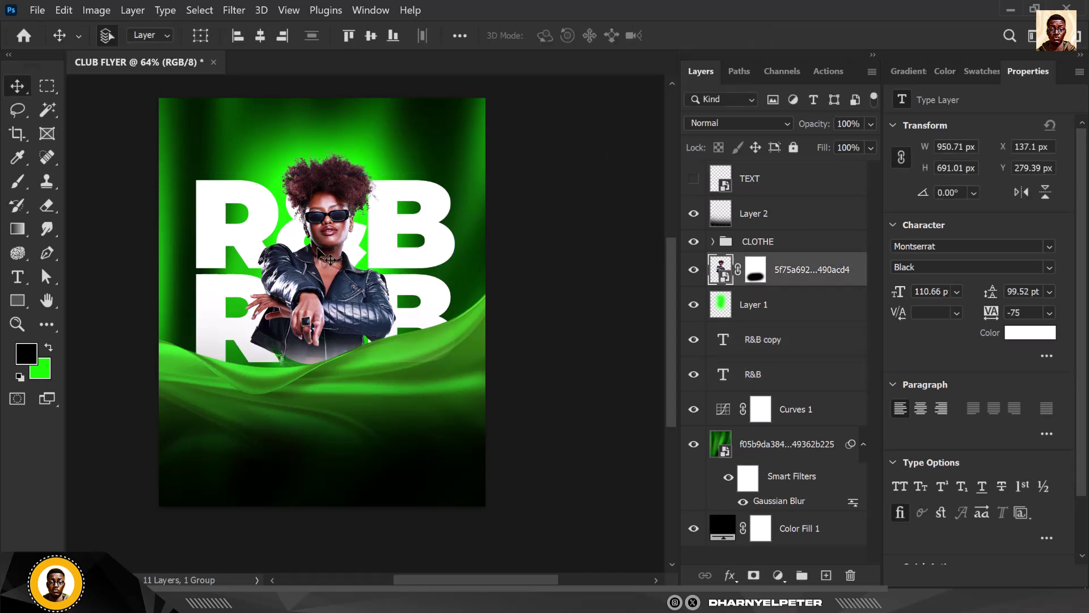
pyautogui.hotkey('shift', 'Left')
pyautogui.hotkey('shift', 'Left')
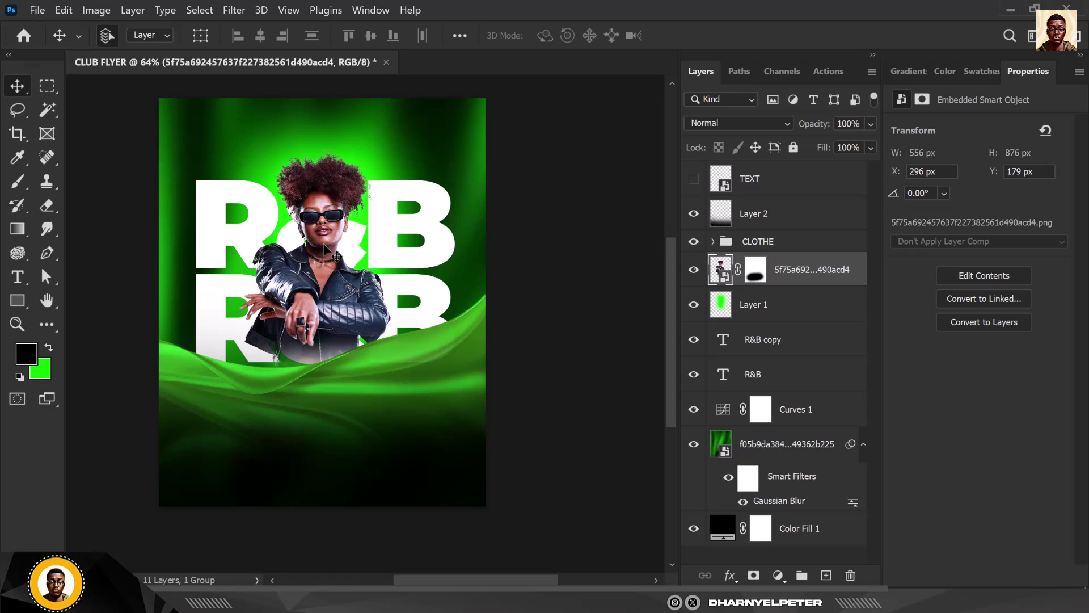
pyautogui.hotkey('shift', 'Down')
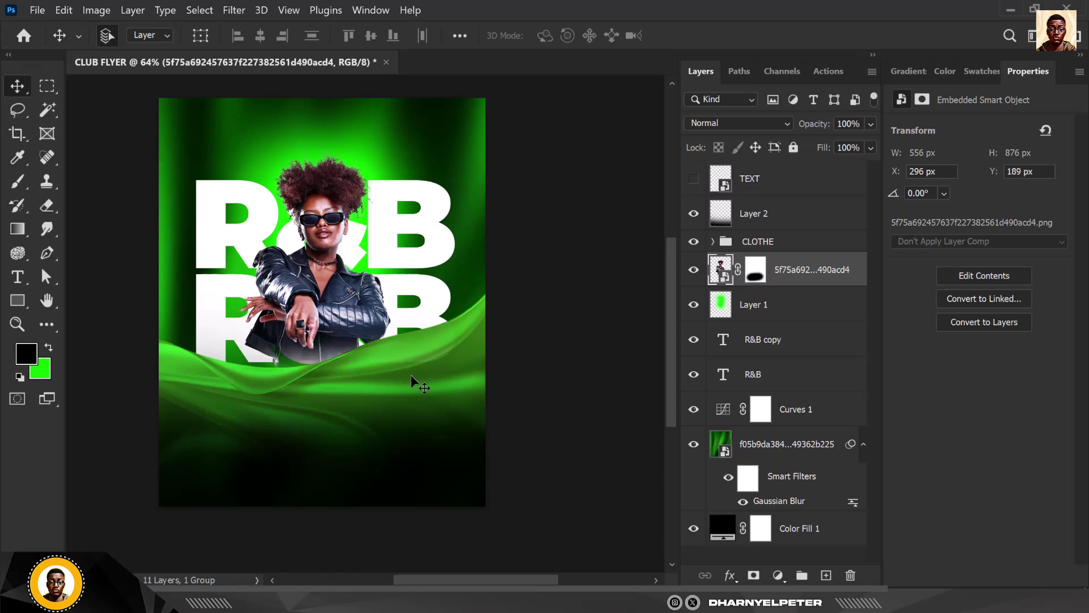
pyautogui.hotkey('shift', 'Down')
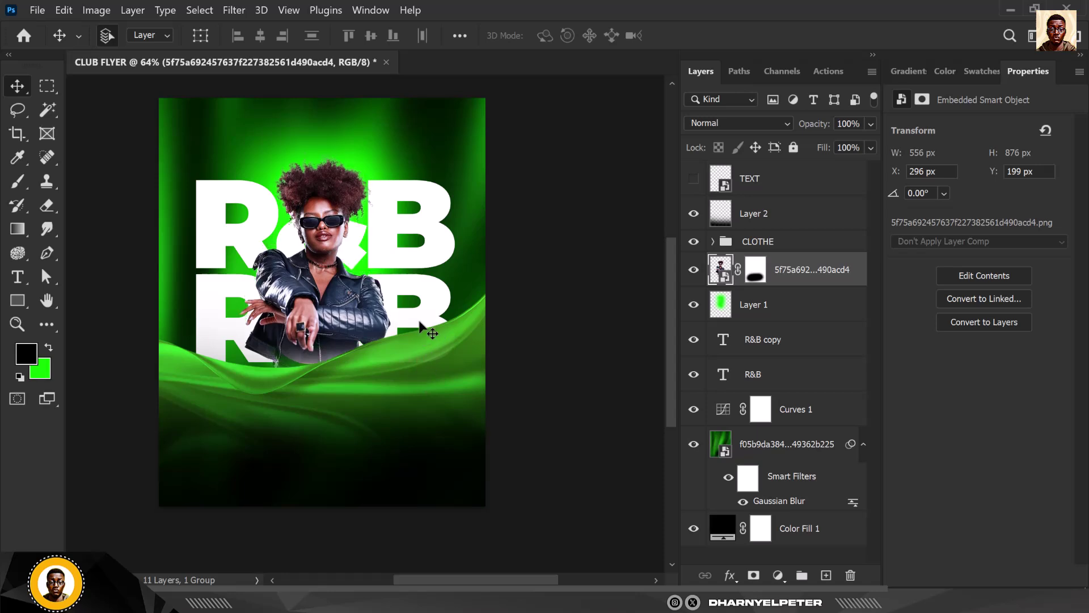
# Scale both R&B titles together to 97.06% about their center.
pyautogui.scroll(-2, 300, 239)
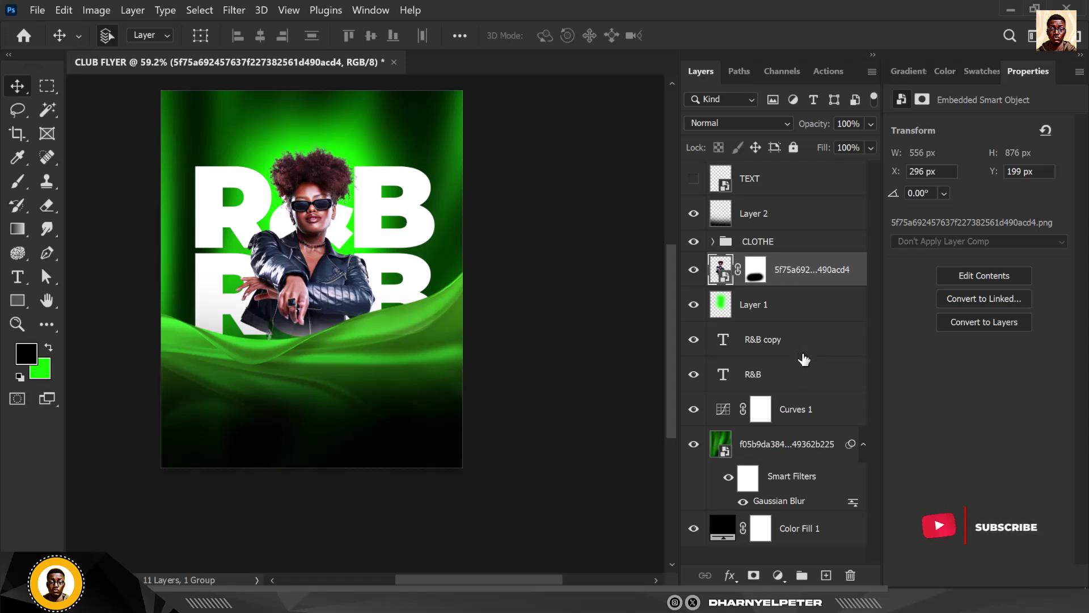
pyautogui.click(802, 352)
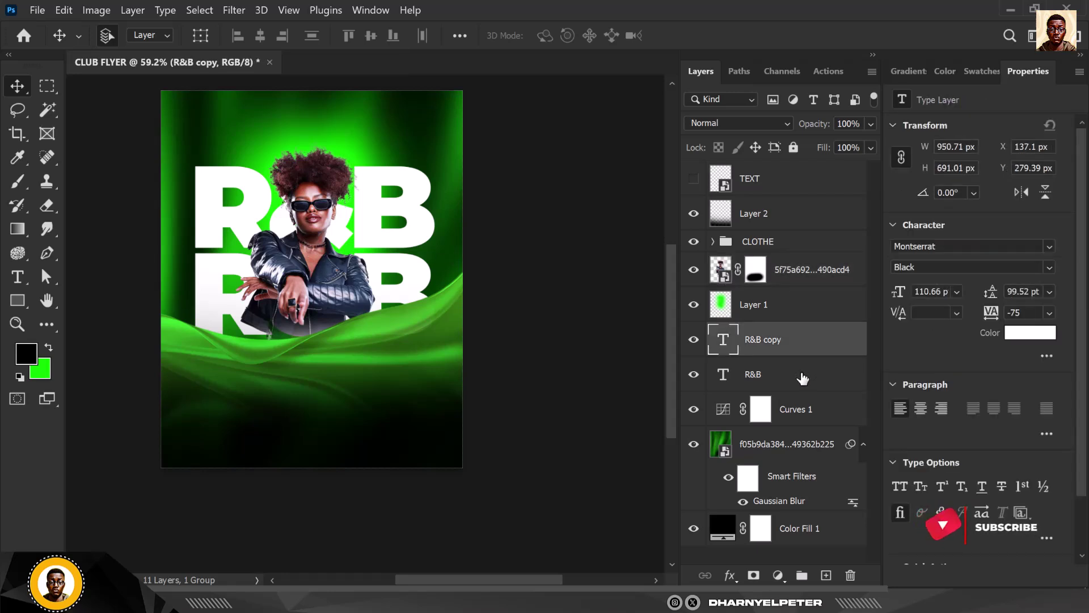
pyautogui.keyDown('shift'); pyautogui.click(802, 375); pyautogui.keyUp('shift')
pyautogui.hotkey('ctrl', 't')
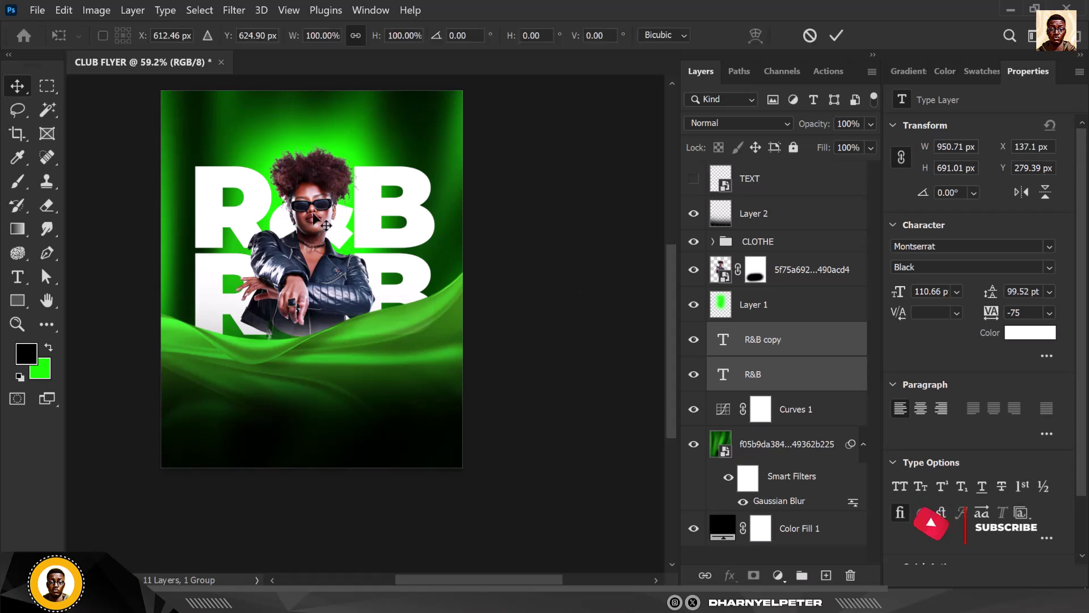
pyautogui.moveTo(428, 163); pyautogui.dragTo(429, 169)
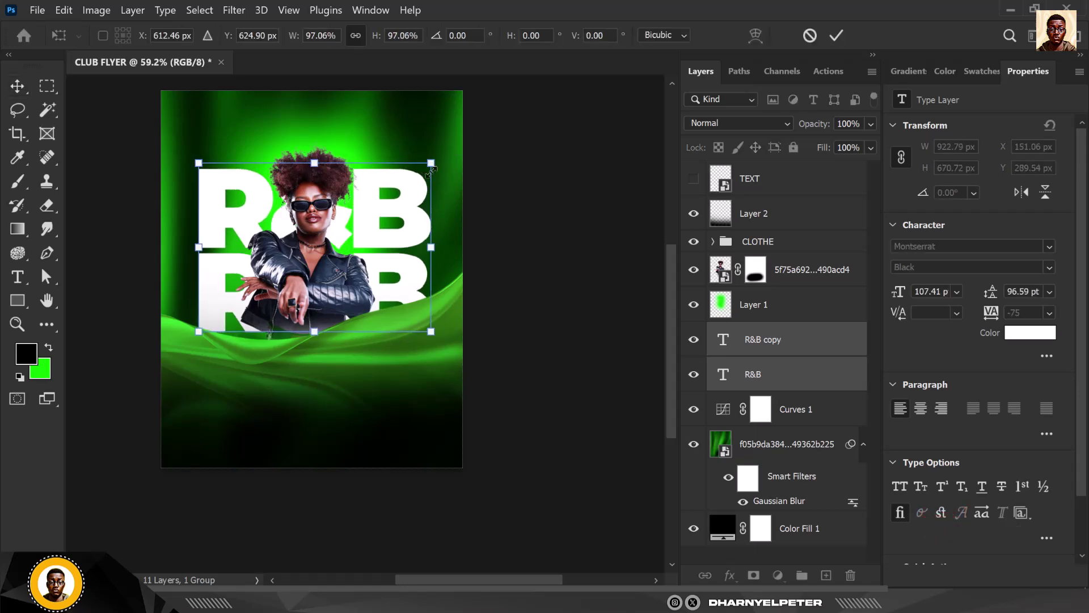
pyautogui.press('Return')
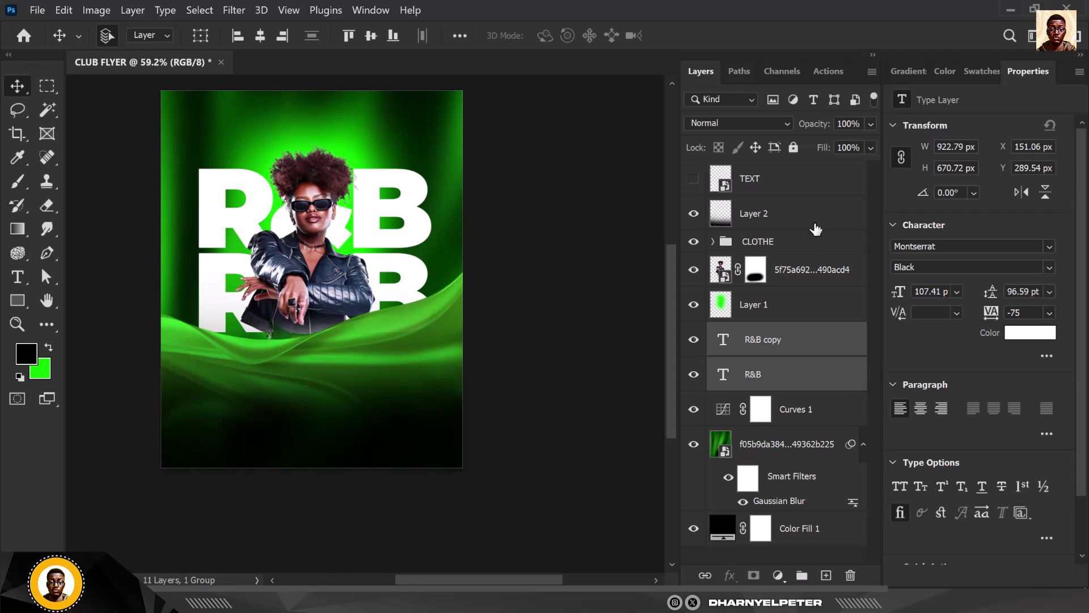
# Add the text "Sunday" in white Montserrat Black on the dark lower part of the flyer, above Layer 2.
pyautogui.click(803, 222)
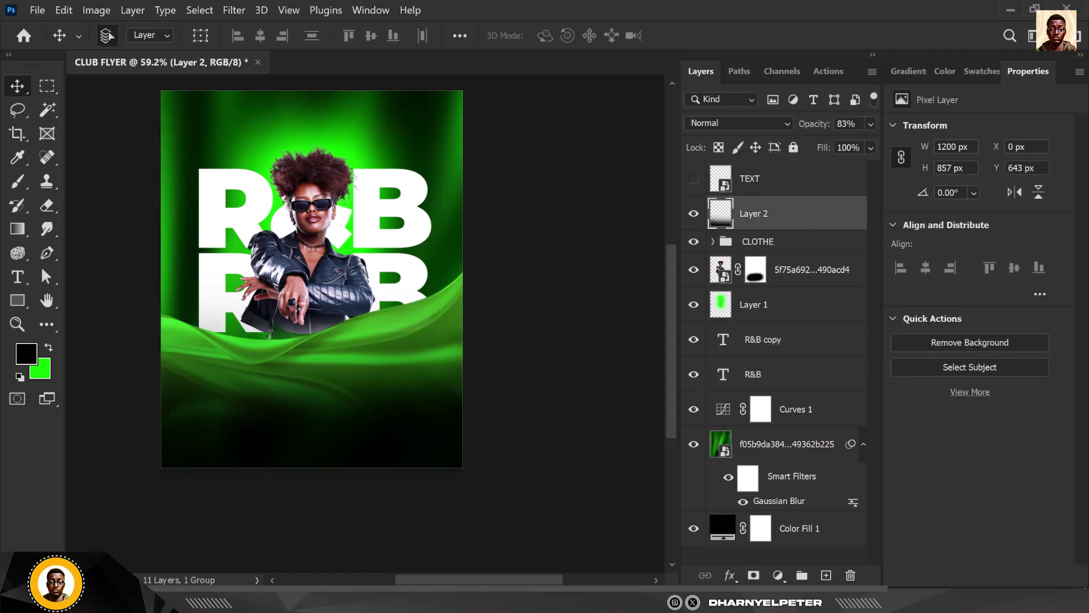
pyautogui.click(17, 276)
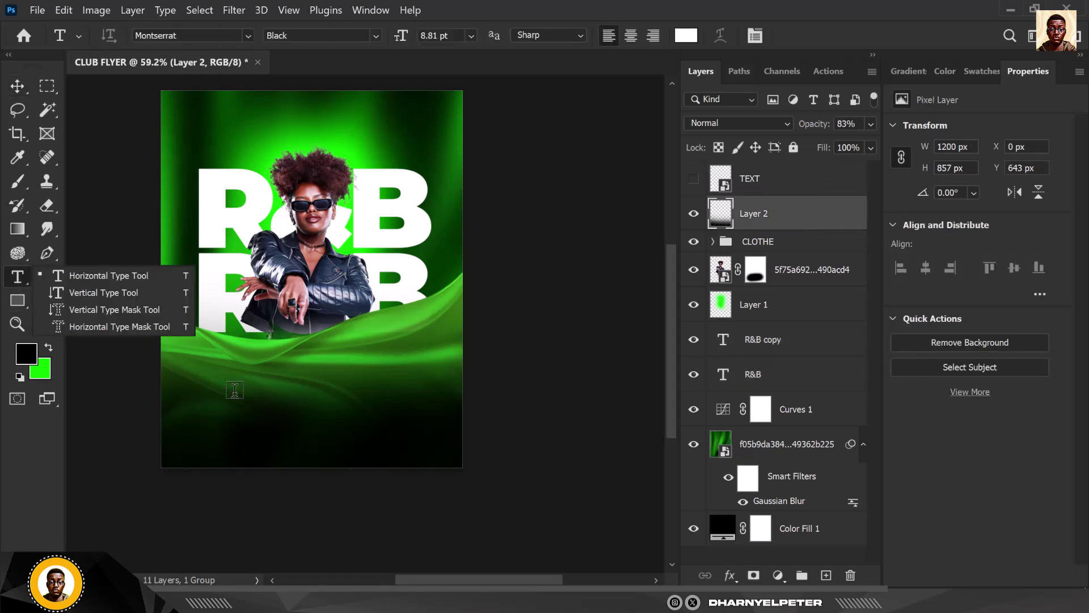
pyautogui.click(104, 276)
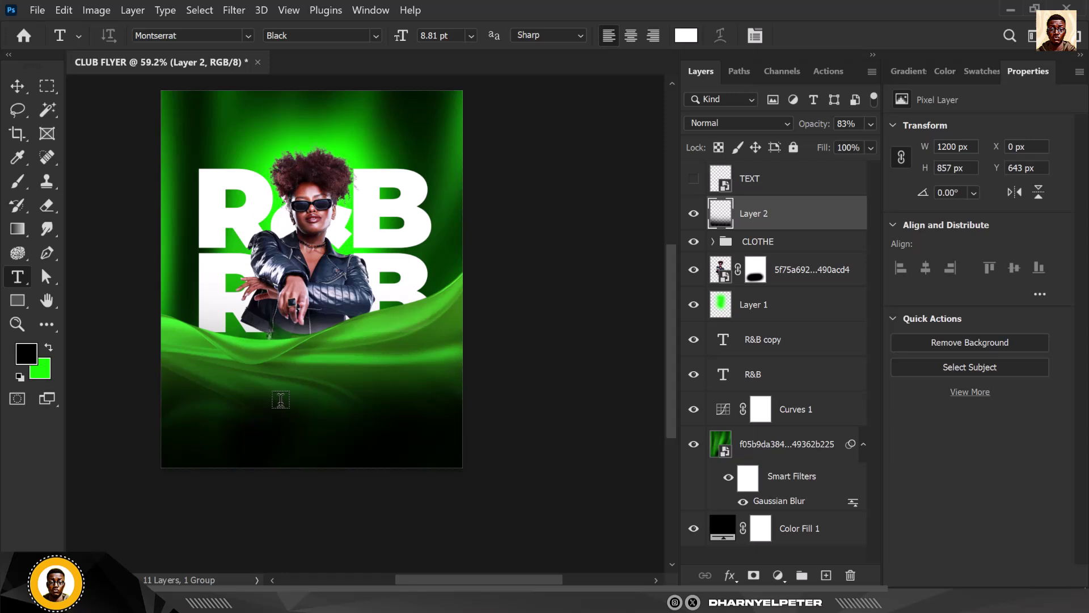
pyautogui.click(280, 399)
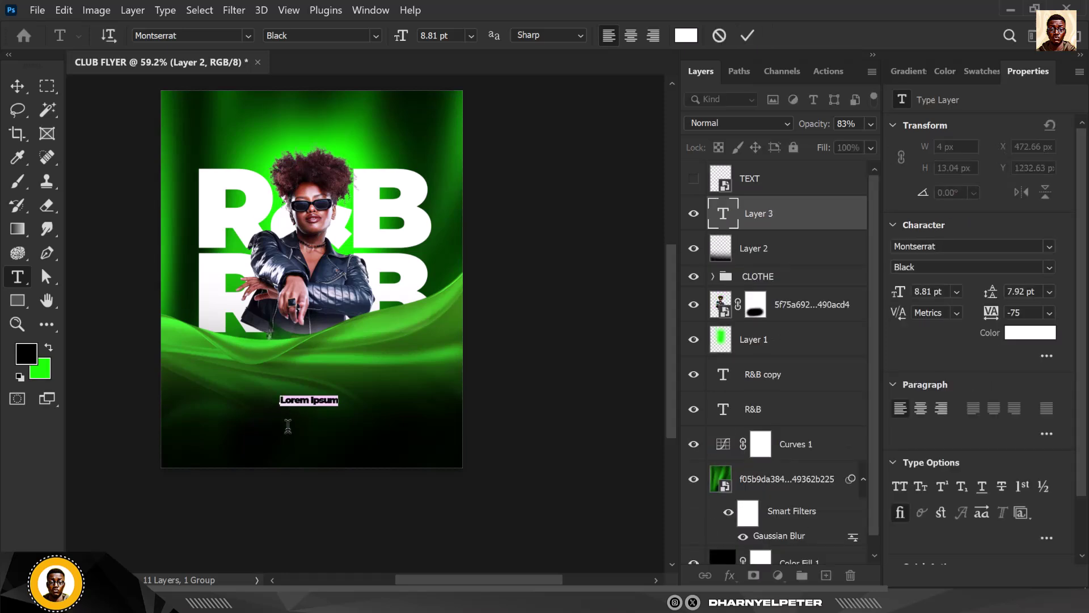
pyautogui.write('Sunday')
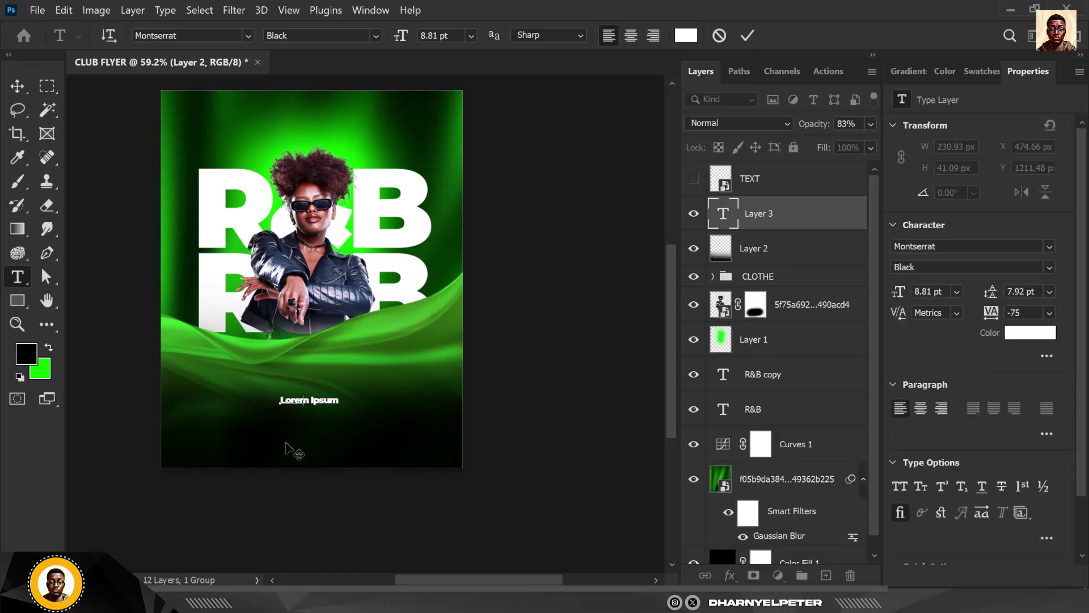
pyautogui.click(18, 85)
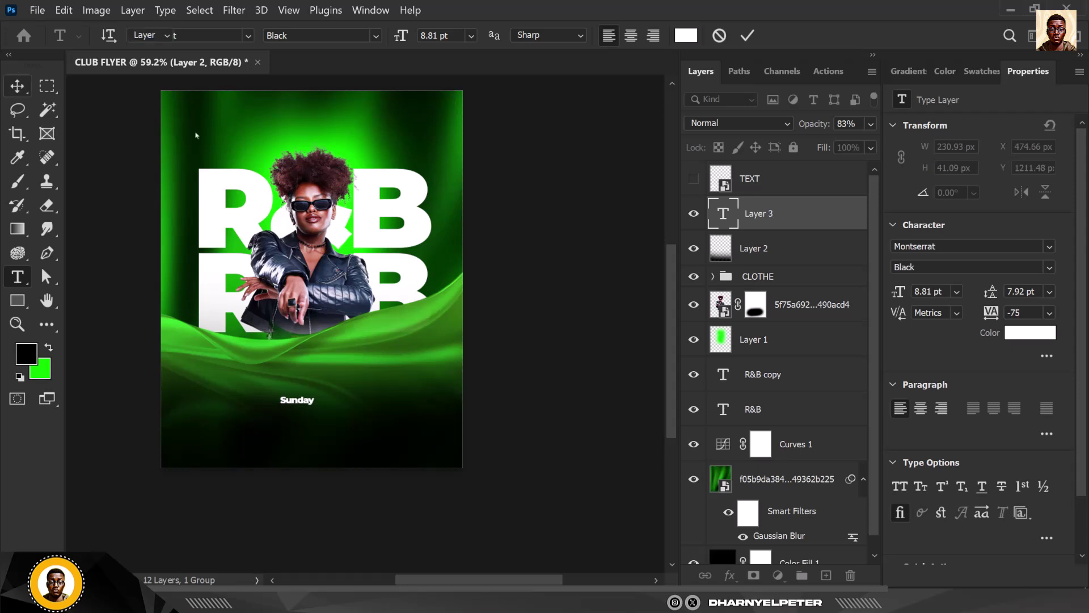
# Set the Sunday text's font to Amalfi Coast.
pyautogui.click(1050, 246)
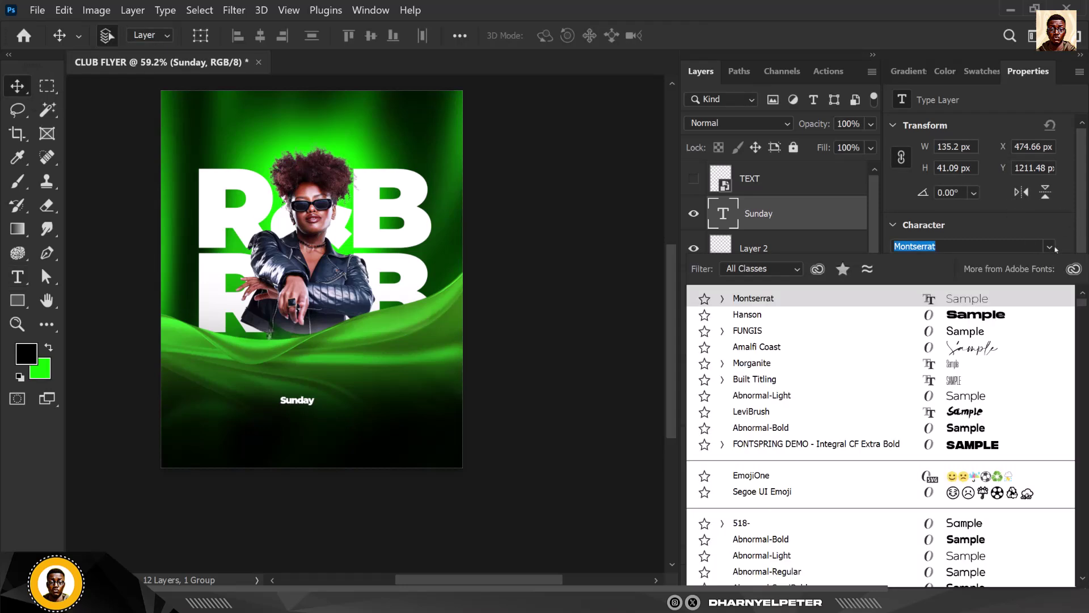
pyautogui.press('Down')
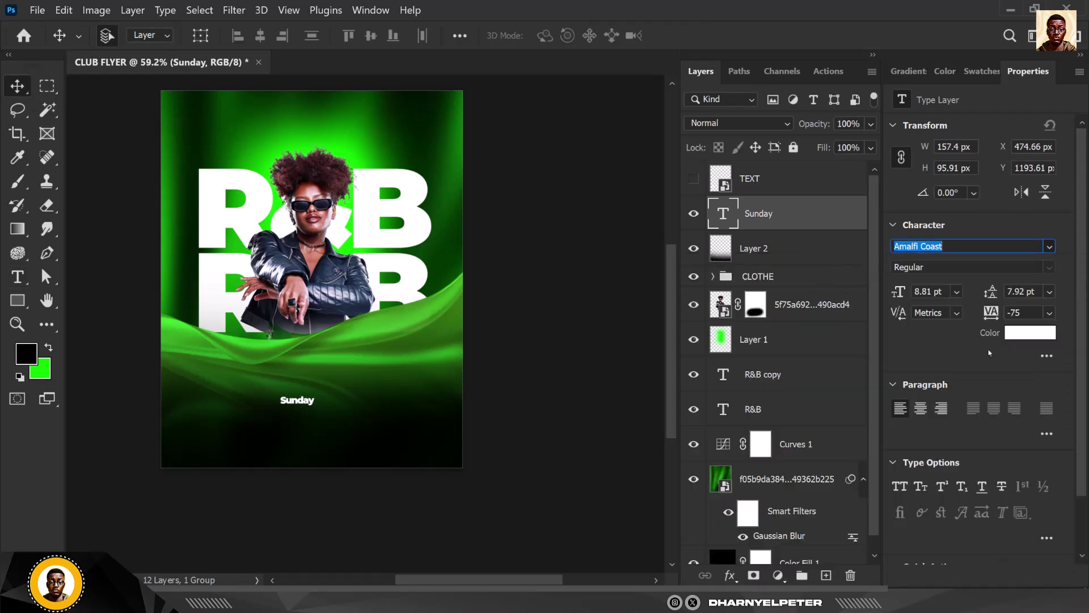
pyautogui.click(990, 350)
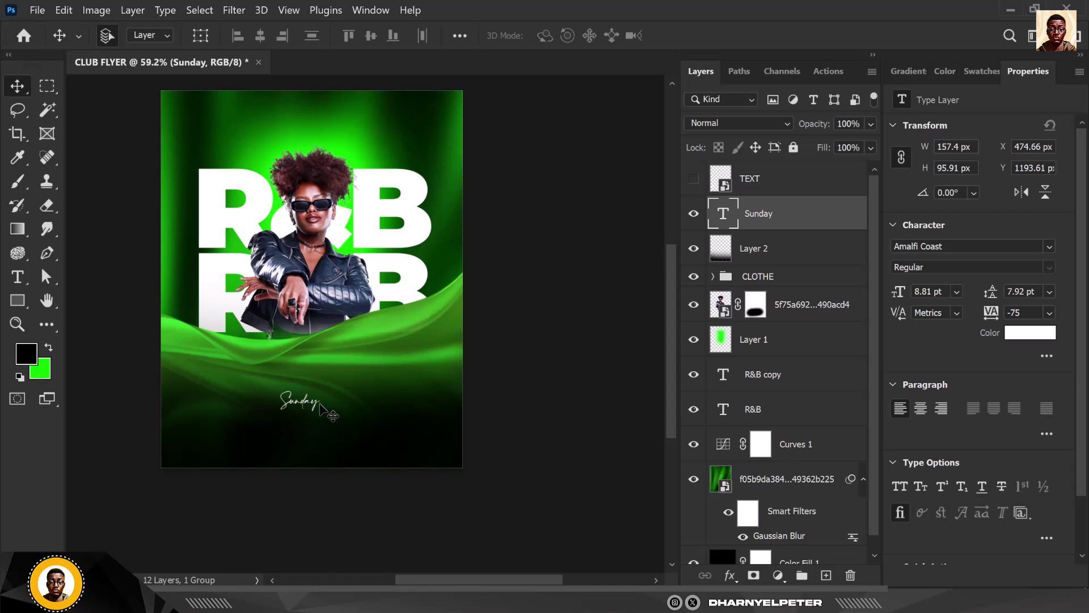
# Scale the Sunday text to 462.24% and center it over the silk drape at X 612.46 px, Y 1100.34 px.
pyautogui.hotkey('ctrl', 't')
pyautogui.moveTo(323, 390); pyautogui.dragTo(389, 339)
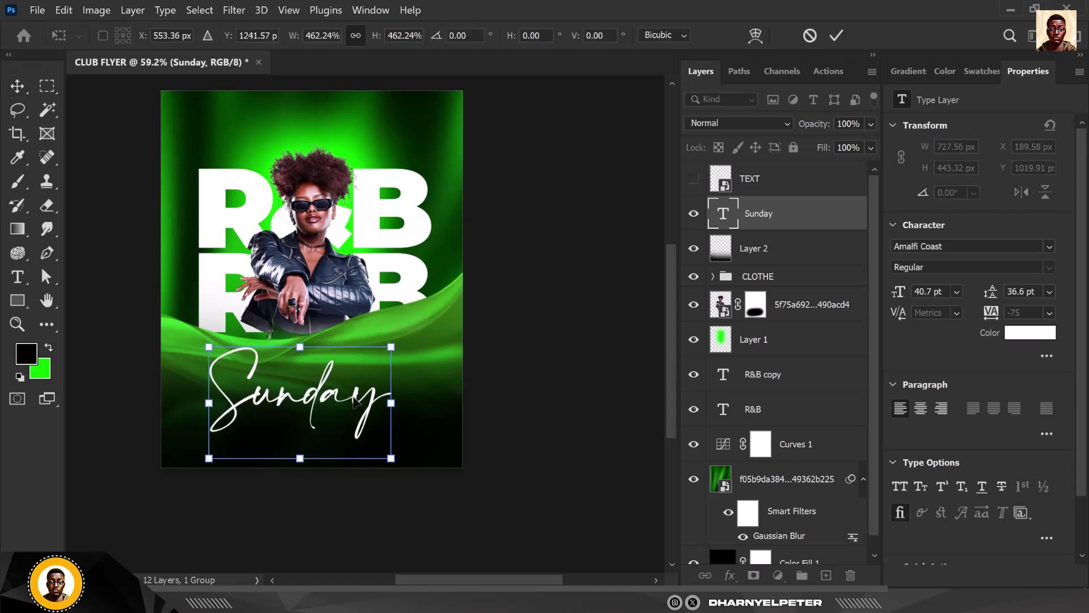
pyautogui.moveTo(359, 400); pyautogui.dragTo(369, 373)
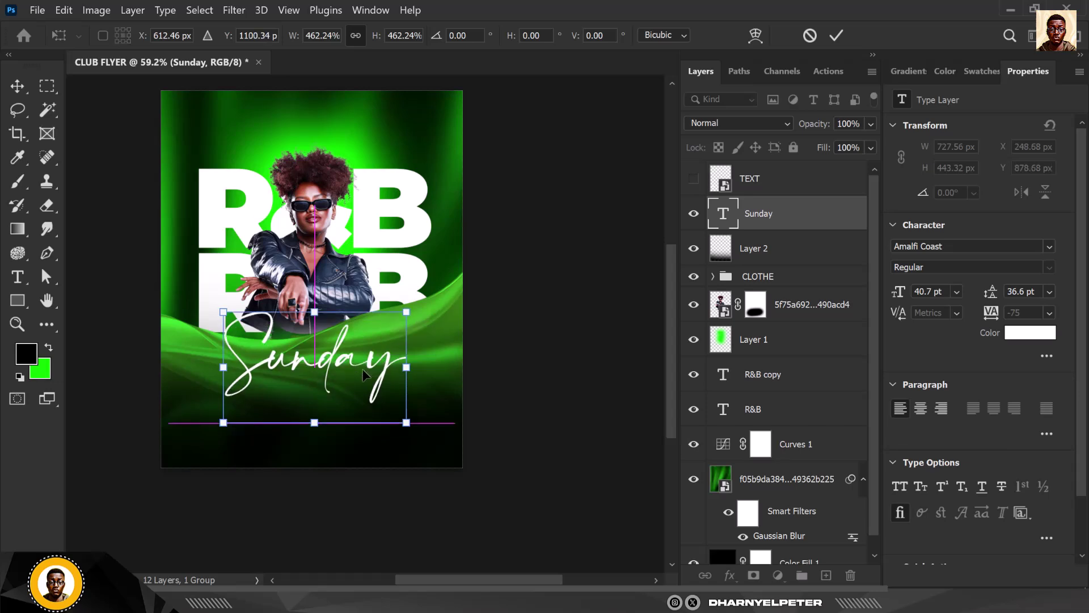
pyautogui.press('Return')
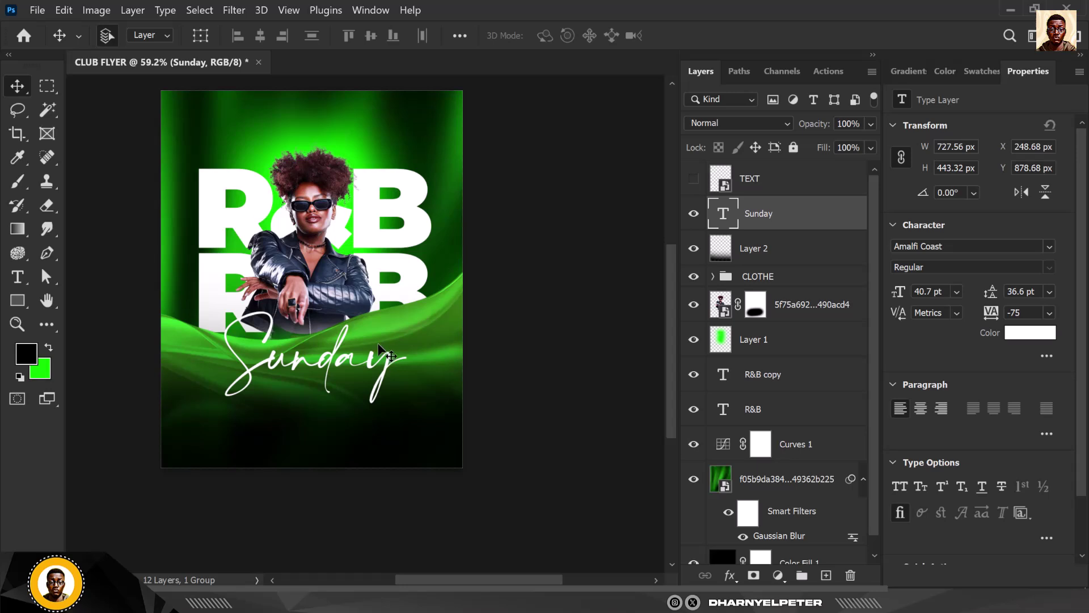
# Duplicate the Sunday text and apply a 3.6-pixel Gaussian Blur to the copy as a smart object.
pyautogui.hotkey('ctrl', 'j')
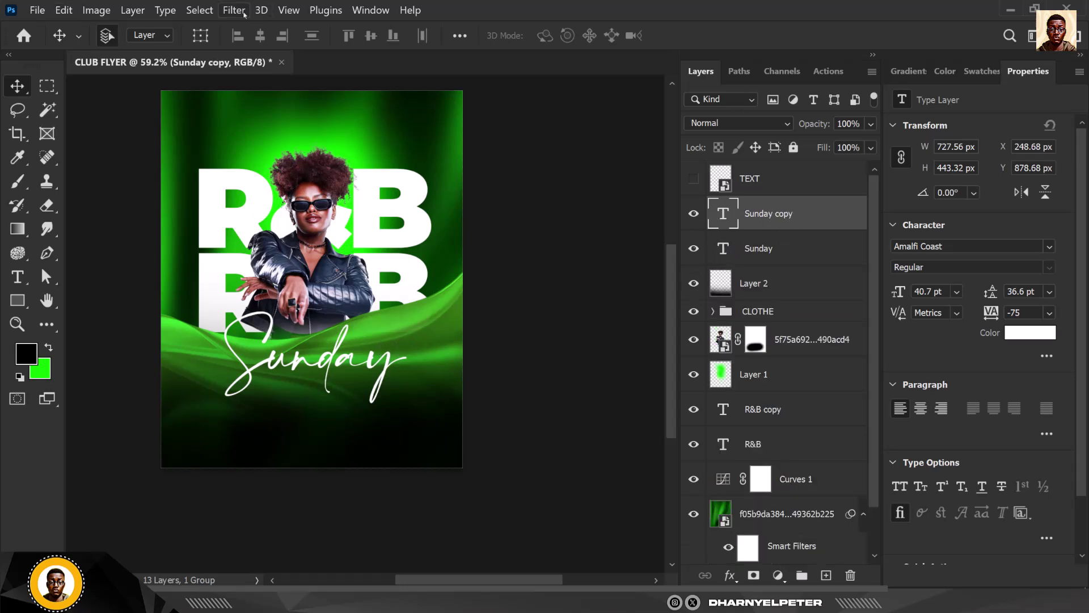
pyautogui.click(243, 11)
pyautogui.moveTo(397, 207)
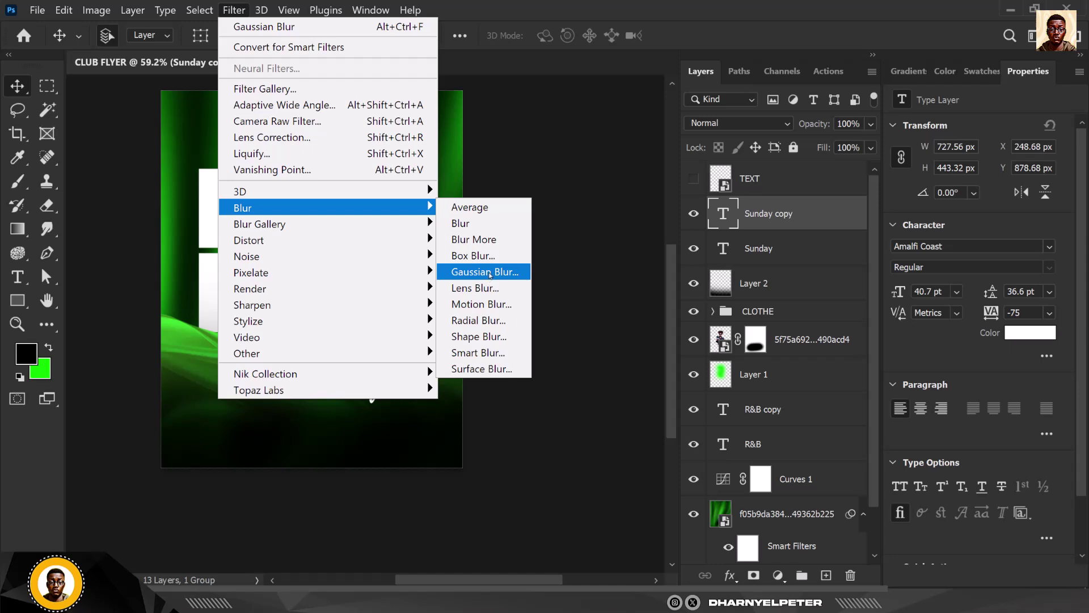
pyautogui.click(490, 272)
pyautogui.click(550, 245)
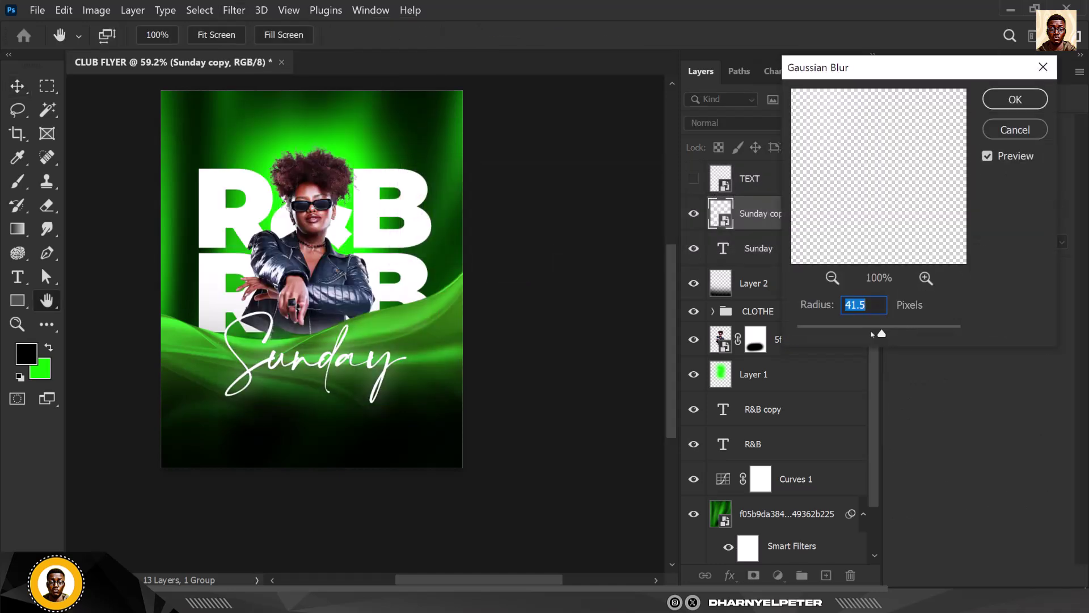
pyautogui.moveTo(843, 332); pyautogui.dragTo(832, 332)
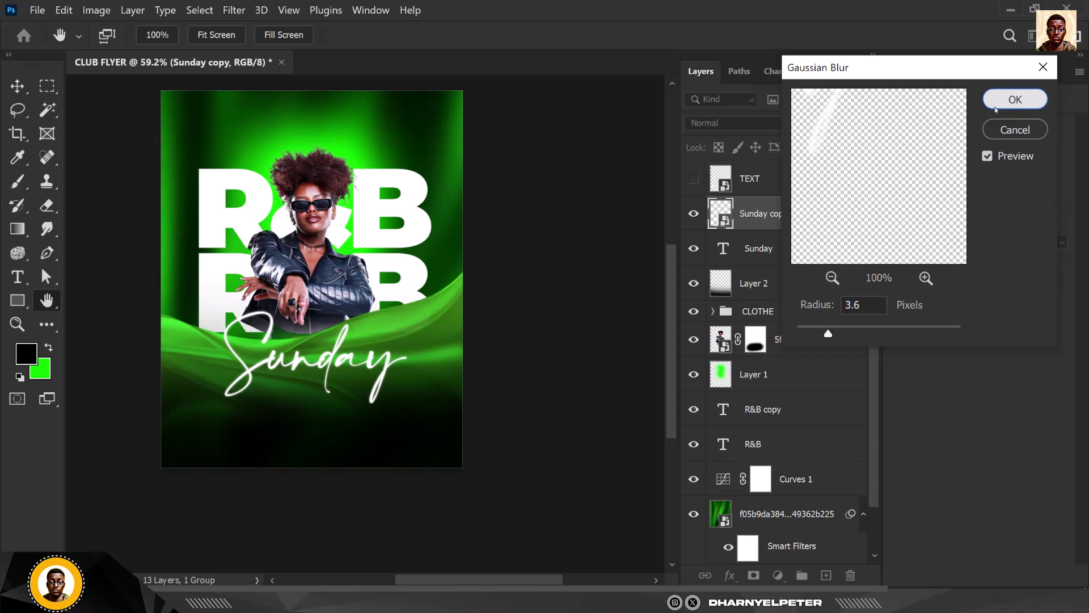
pyautogui.click(1015, 100)
# Duplicate the blurred Sunday copy and set the duplicate's Gaussian Blur radius to 8.4 pixels.
pyautogui.hotkey('ctrl', 'j')
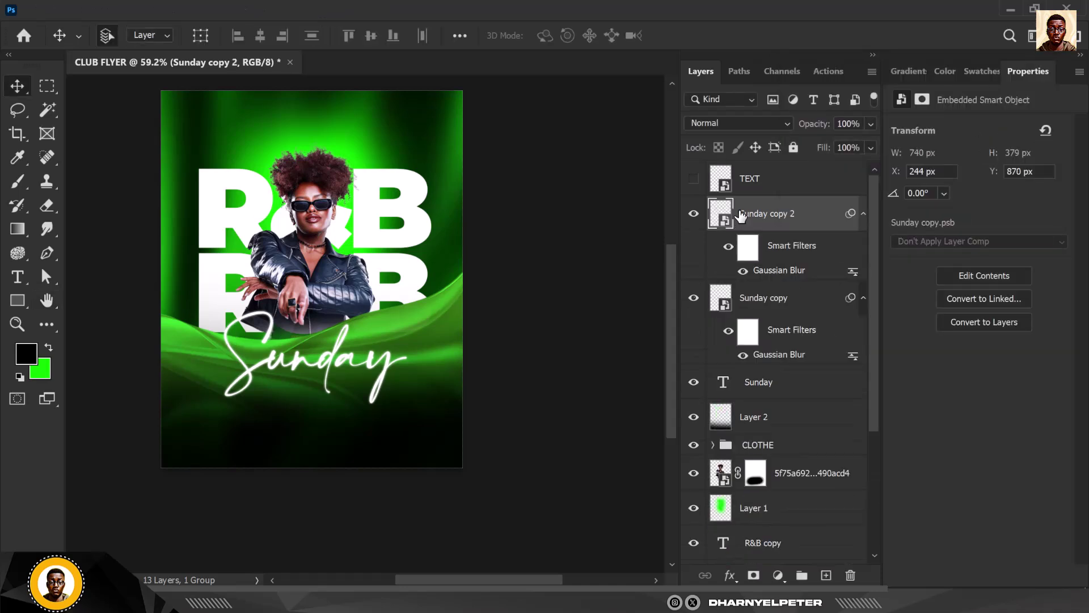
pyautogui.doubleClick(779, 271)
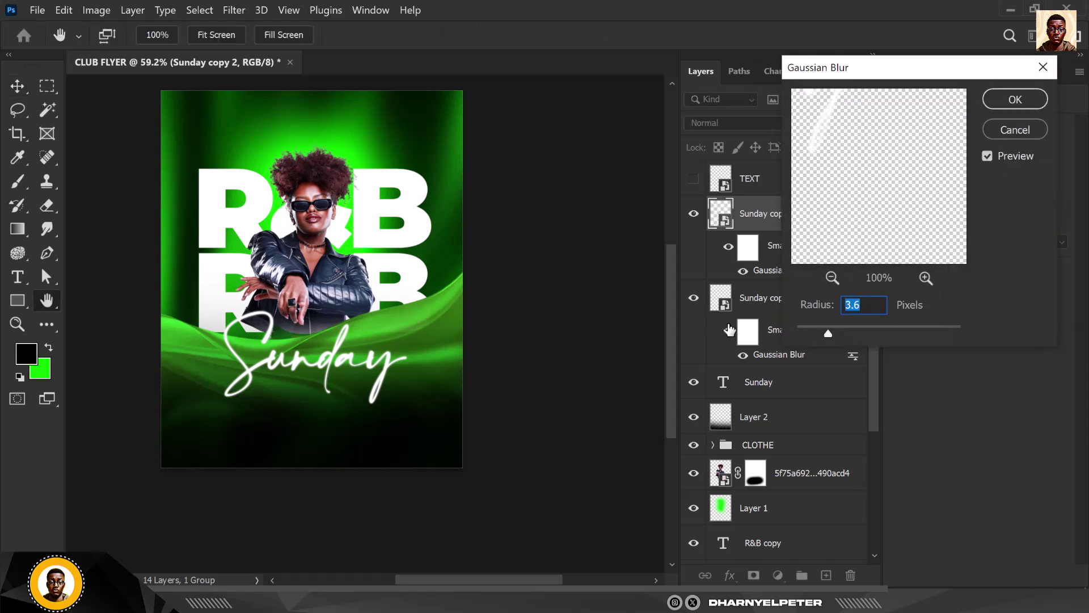
pyautogui.click(847, 333)
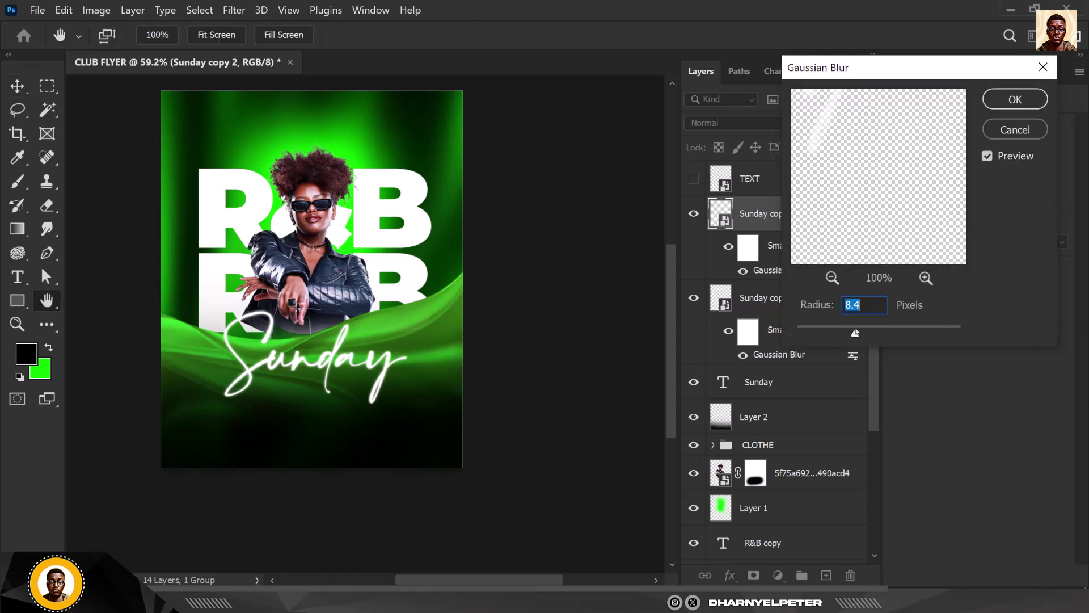
pyautogui.click(1015, 99)
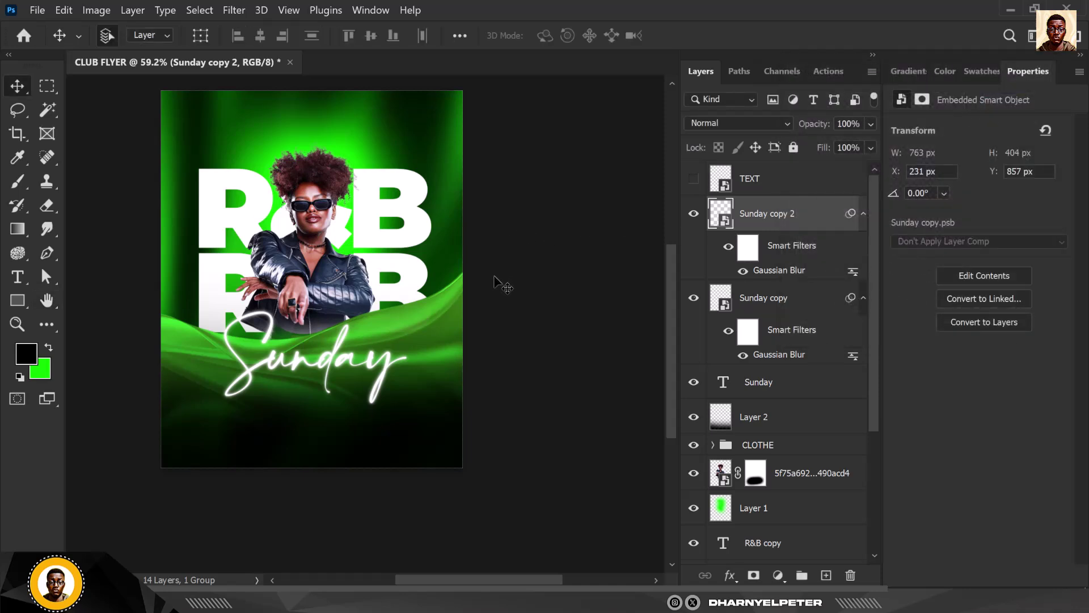
# Duplicate the Sunday copy with the wider blur once more to strengthen the glow.
pyautogui.scroll(2, 354, 343)
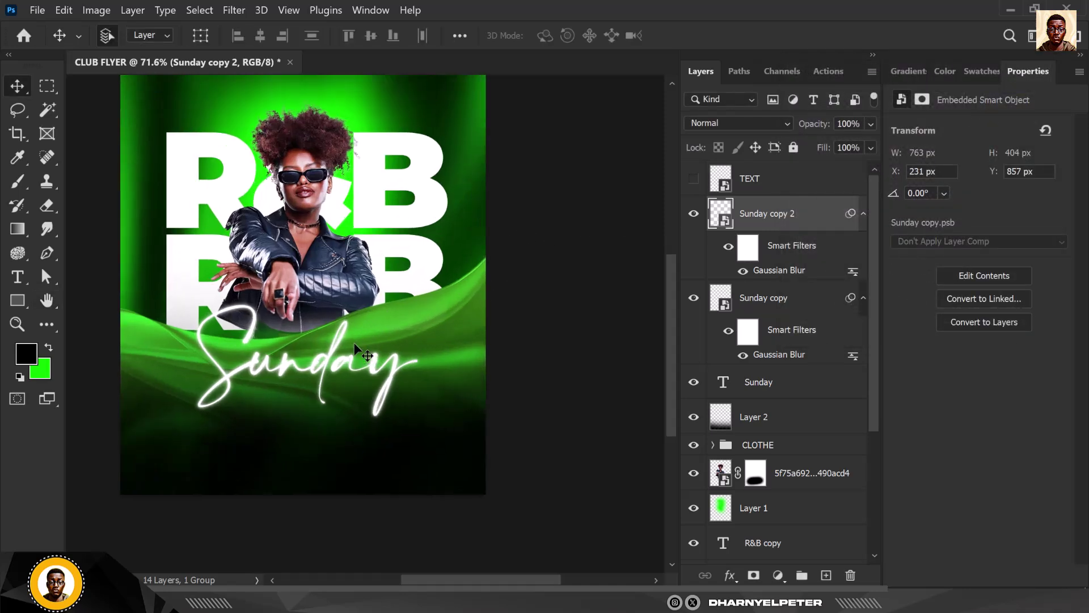
pyautogui.hotkey('ctrl', 'j')
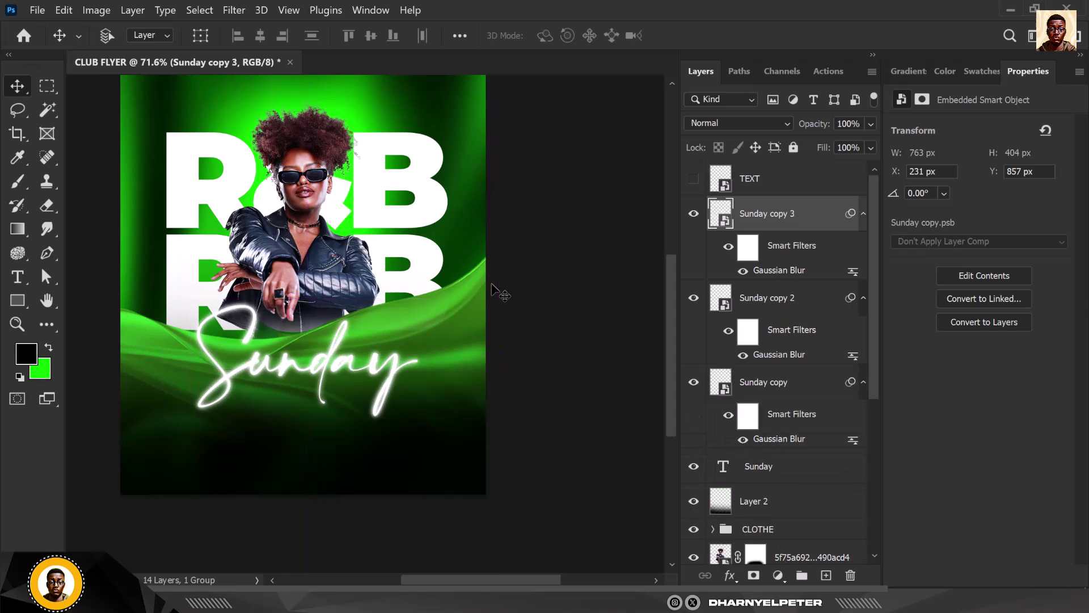
pyautogui.scroll(-3, 324, 358)
pyautogui.scroll(2, 162, 293)
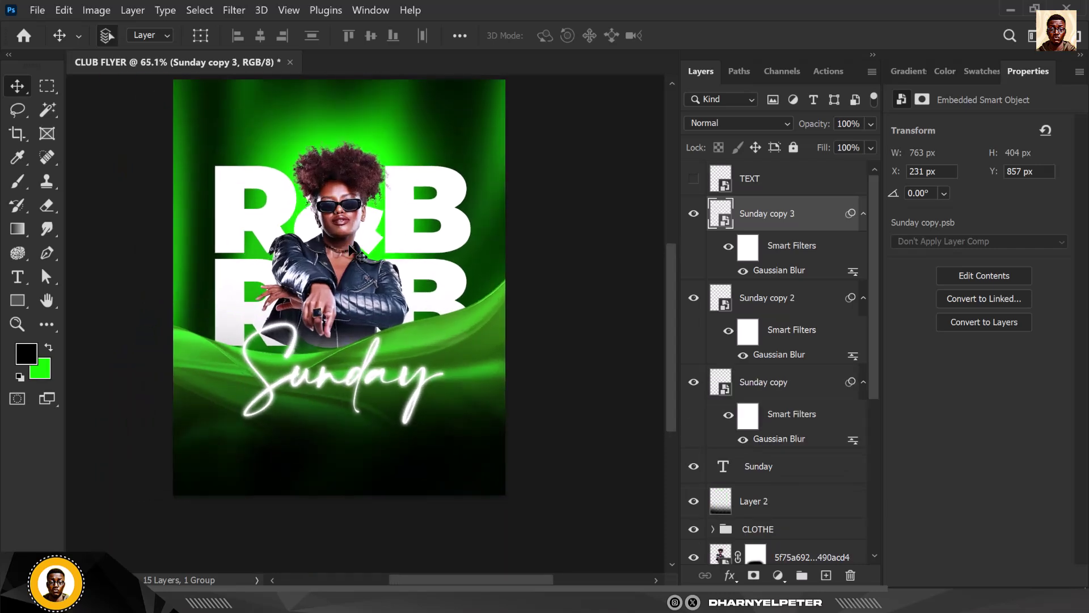
pyautogui.scroll(1, 349, 245)
pyautogui.scroll(1, 361, 256)
# Group the Sunday text with its three blurred copies and name the group SUNDAY.
pyautogui.scroll(-3, 795, 283)
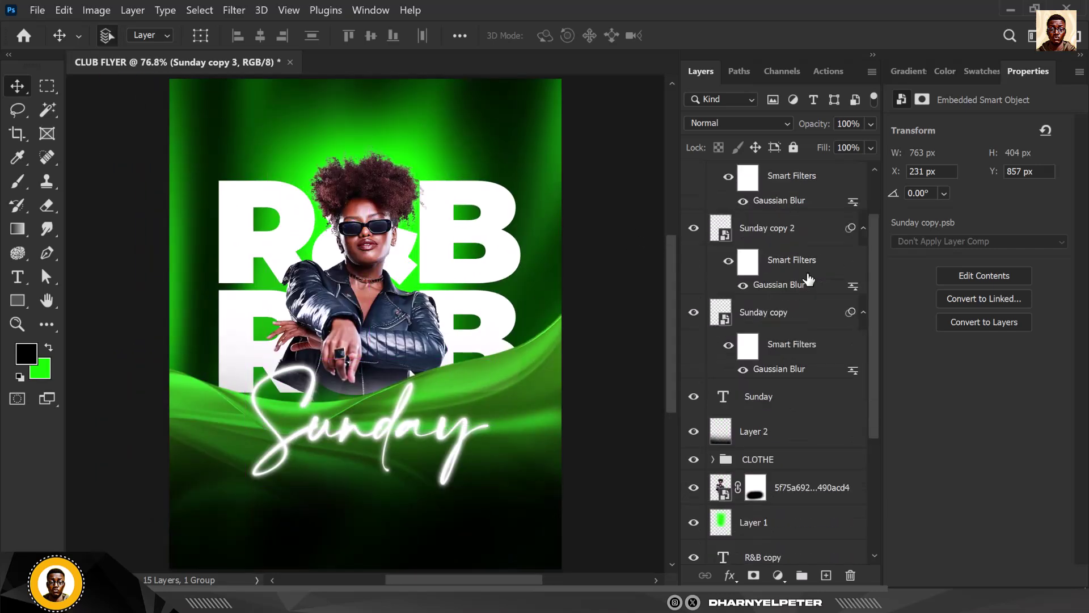
pyautogui.keyDown('shift'); pyautogui.click(794, 330); pyautogui.keyUp('shift')
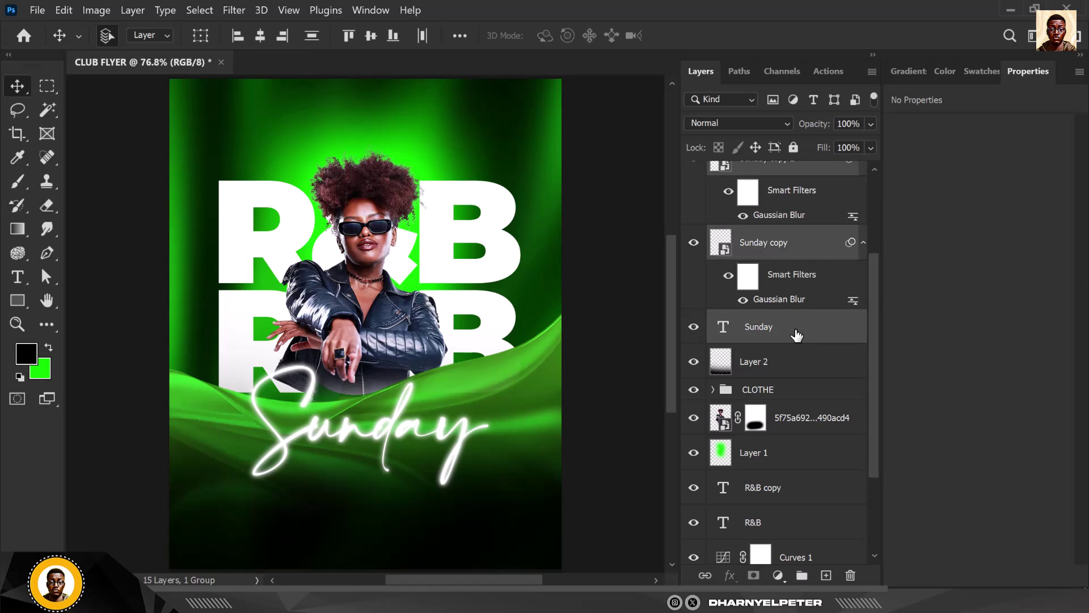
pyautogui.hotkey('ctrl', 'g')
pyautogui.doubleClick(762, 204)
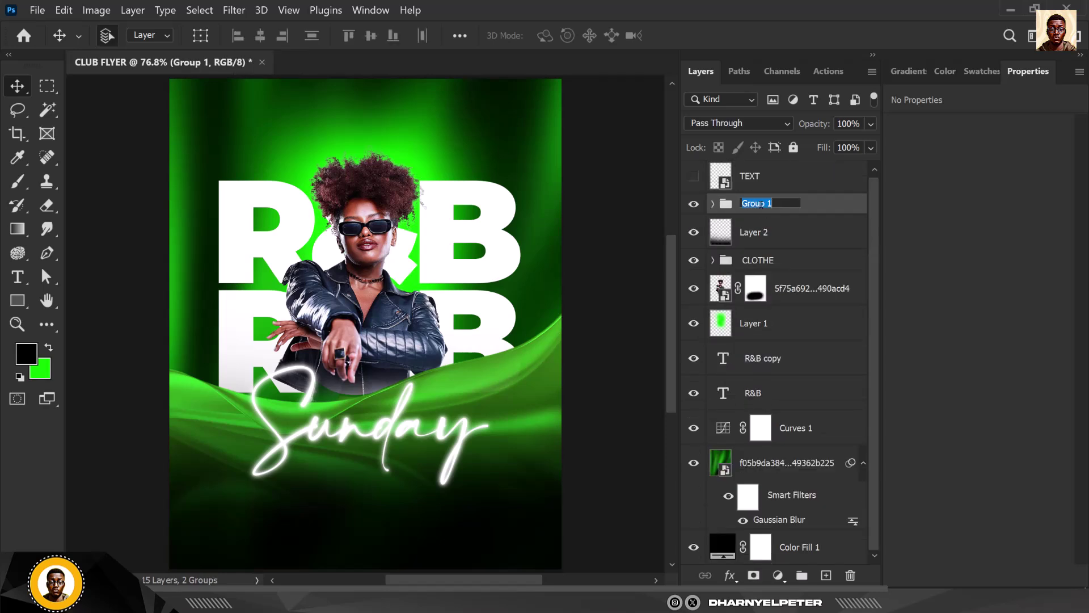
pyautogui.write('SUNDAY')
pyautogui.press('Return')
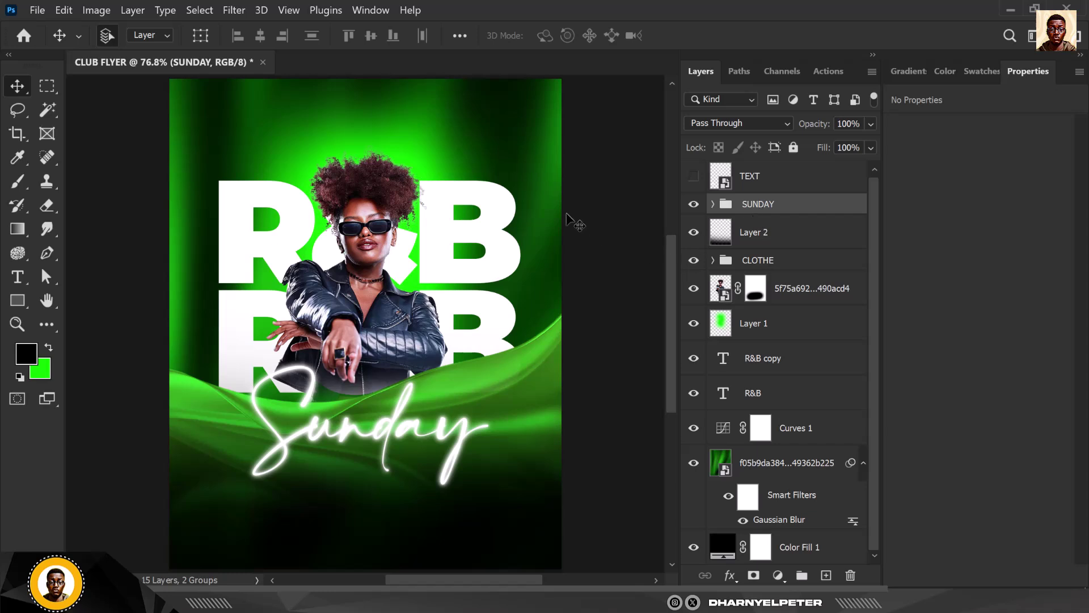
# Show the hidden TEXT layer with the event details.
pyautogui.scroll(-3, 238, 375)
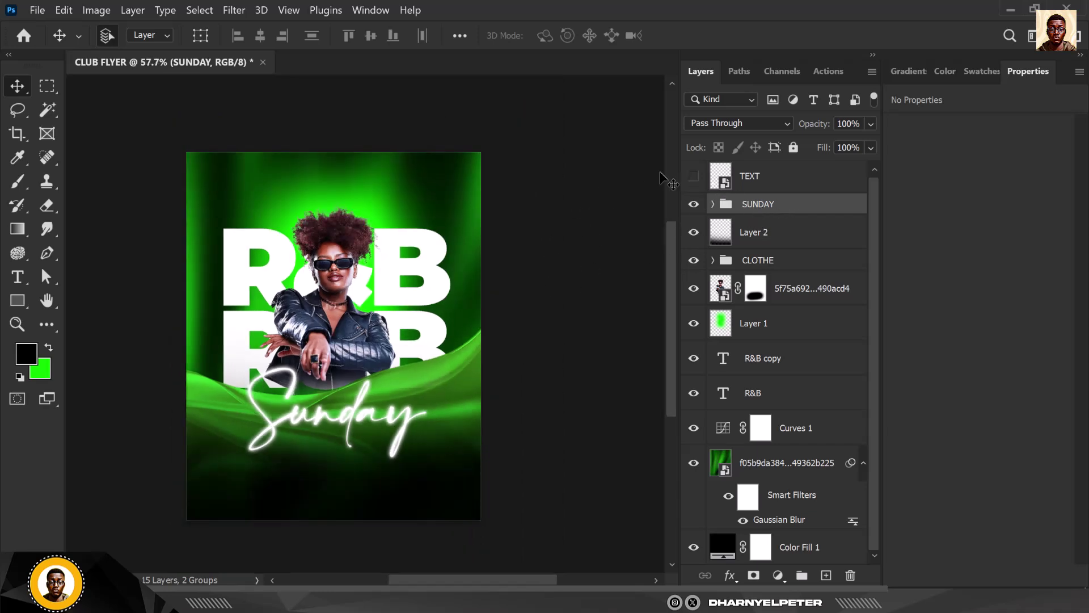
pyautogui.click(694, 176)
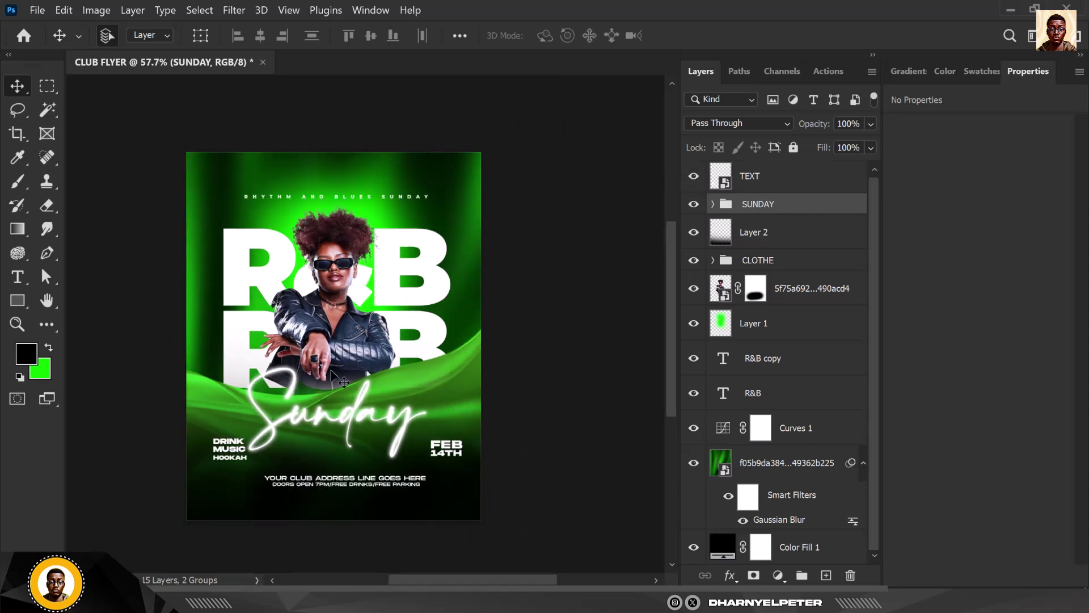
pyautogui.scroll(2, 317, 309)
pyautogui.scroll(1, 507, 243)
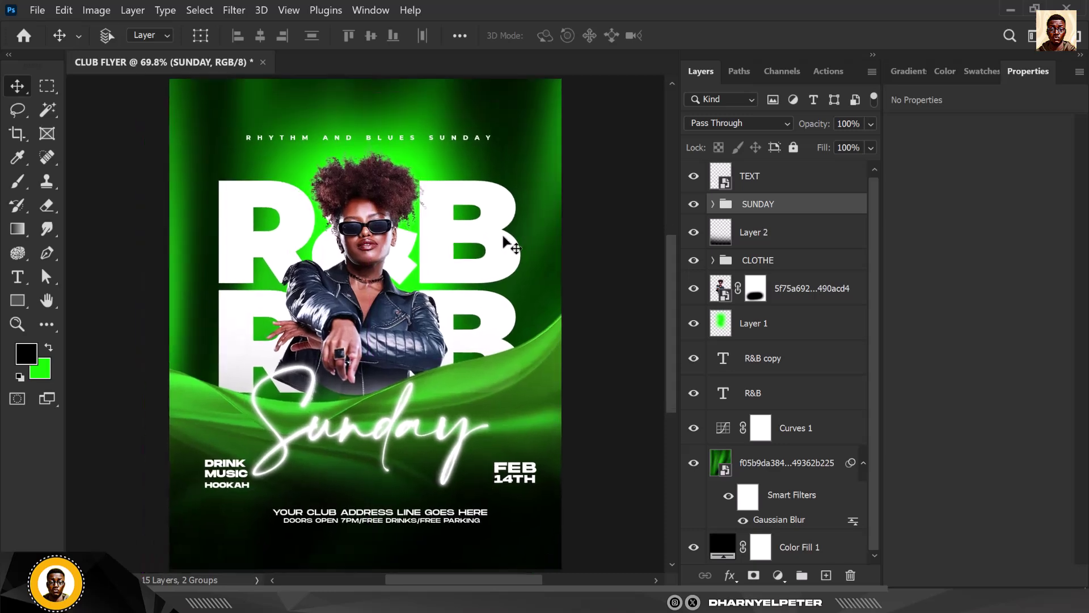
pyautogui.scroll(-1, 299, 218)
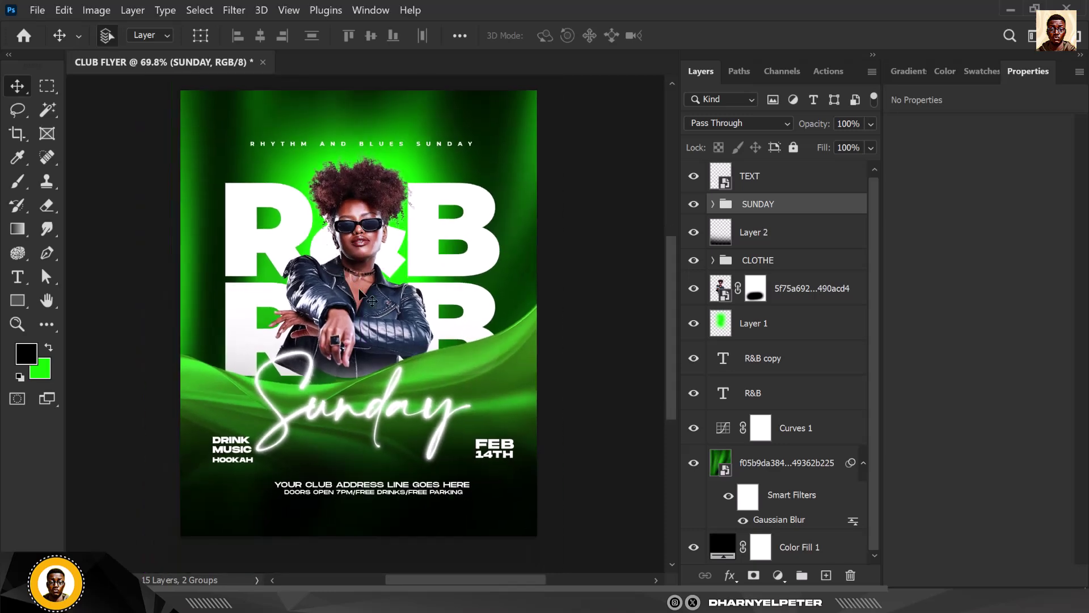
# Add a Hue/Saturation adjustment above the woman cutout layer and clip it to that layer.
pyautogui.click(811, 288)
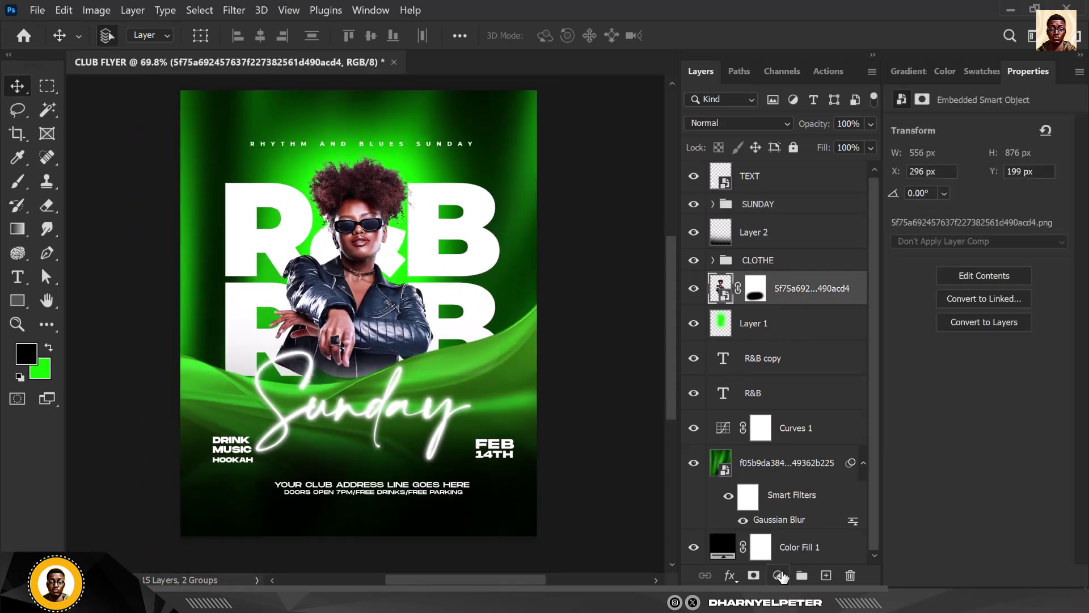
pyautogui.scroll(5, 325, 293)
pyautogui.scroll(-6, 328, 294)
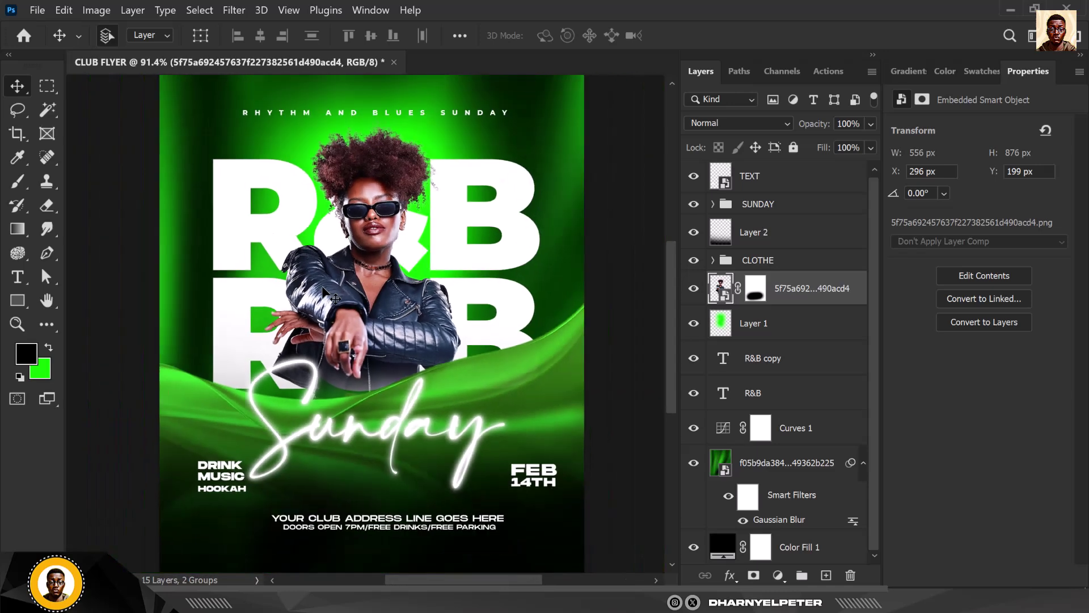
pyautogui.scroll(1, 363, 295)
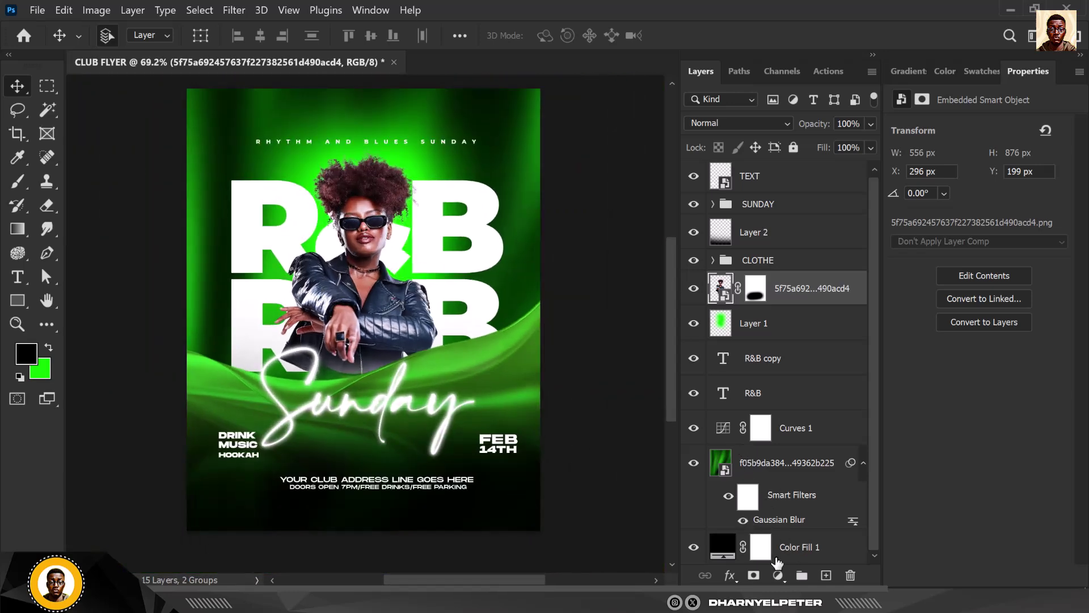
pyautogui.click(781, 575)
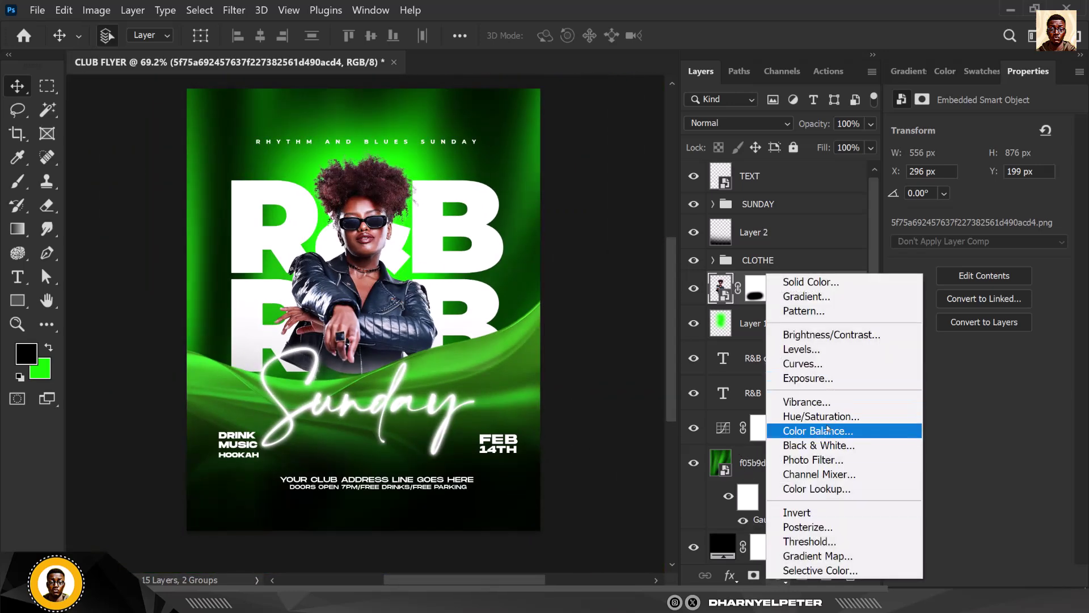
pyautogui.click(821, 416)
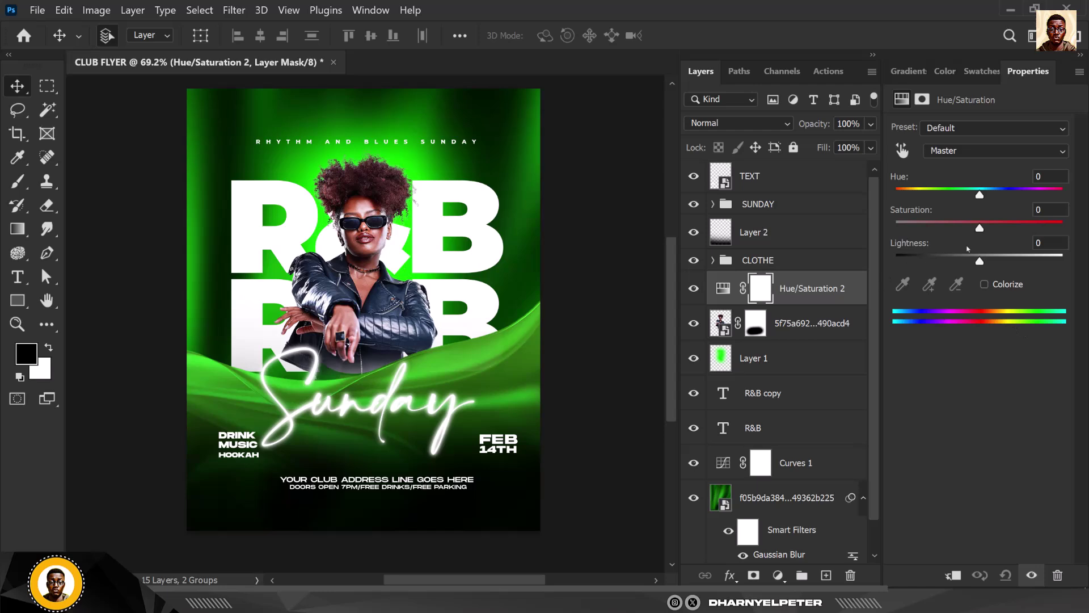
pyautogui.rightClick(844, 299)
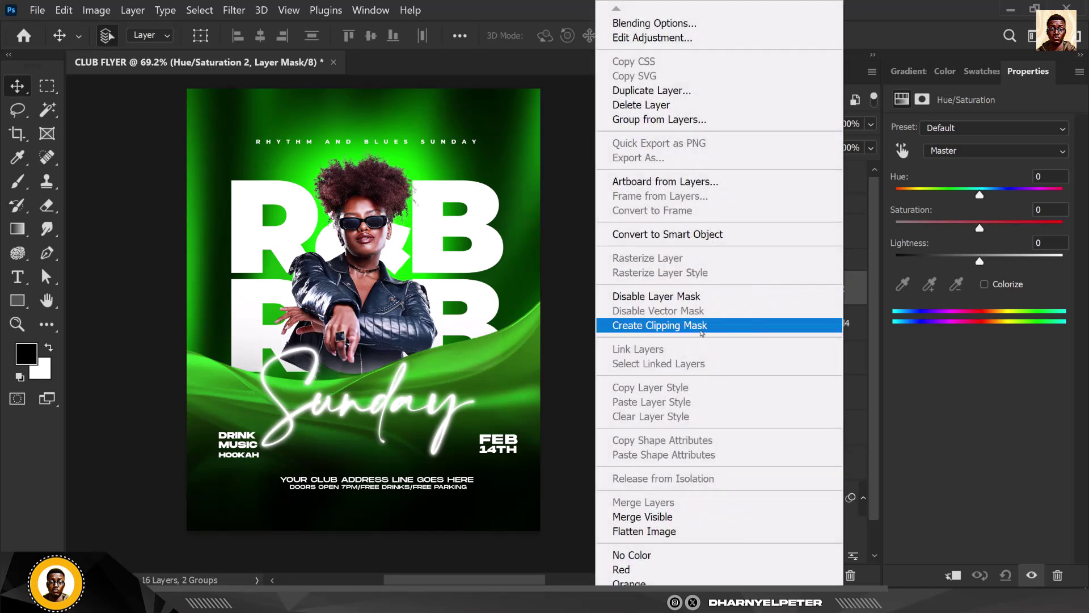
pyautogui.click(701, 326)
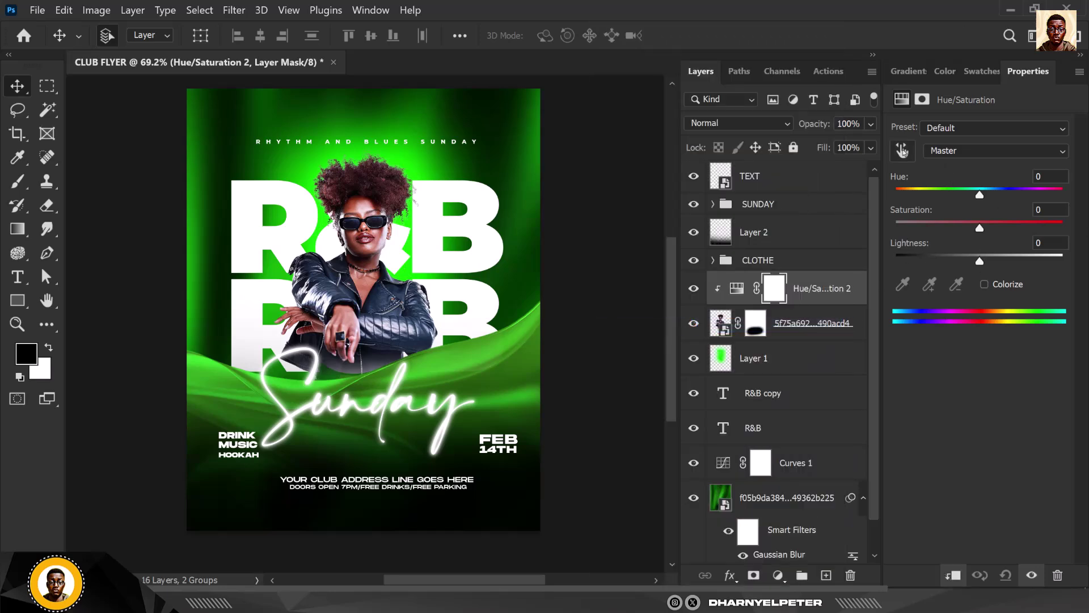
# Sample the jacket's blue for the clipped Hue/Saturation adjustment and set Blues to hue -48, saturation +33 and lightness -6.
pyautogui.click(902, 150)
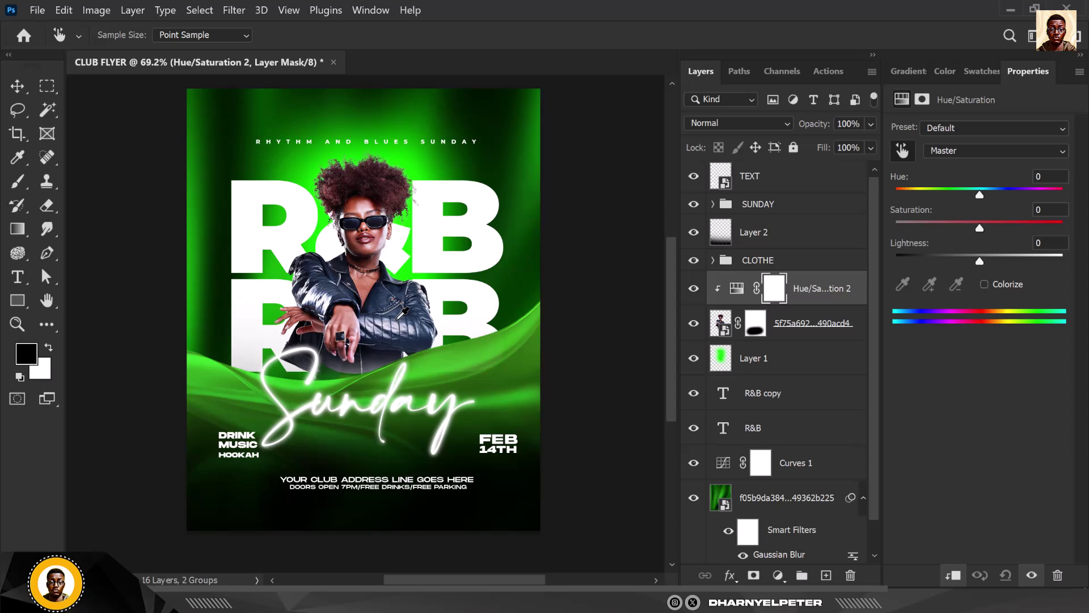
pyautogui.click(403, 313)
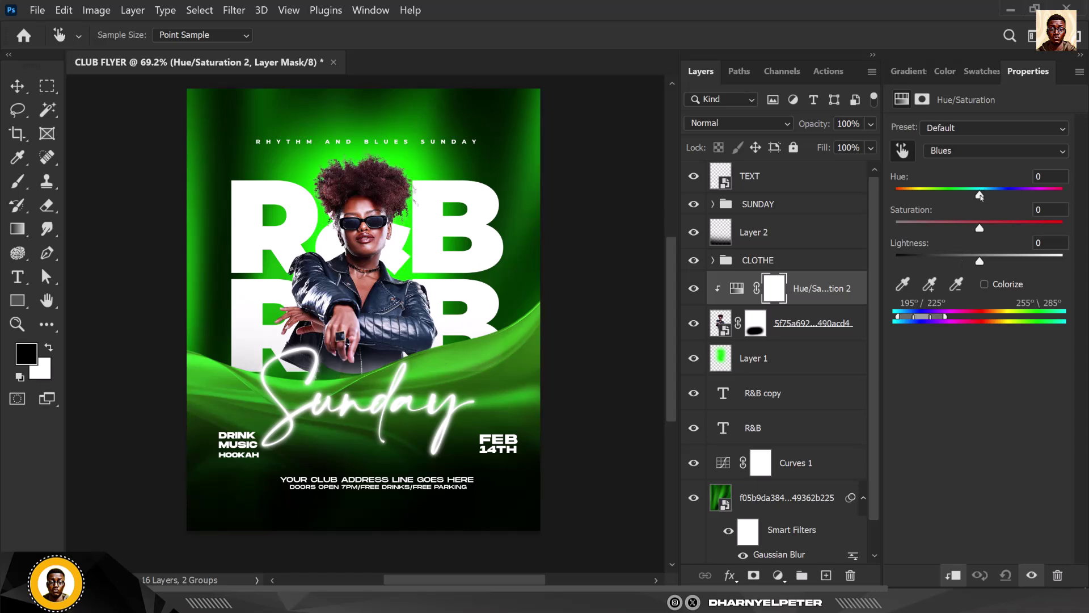
pyautogui.moveTo(980, 196); pyautogui.dragTo(942, 205)
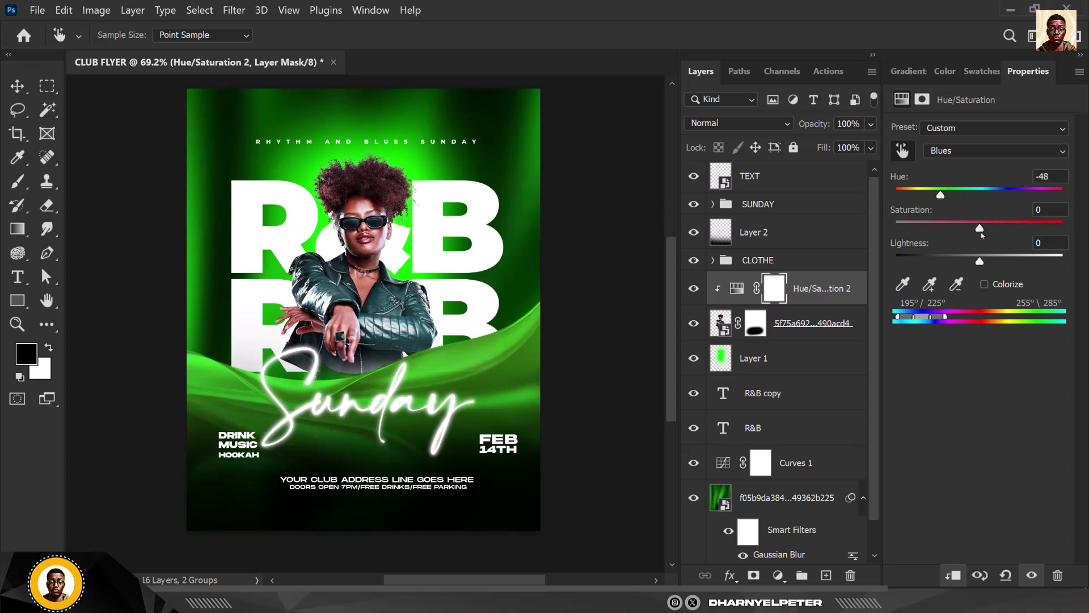
pyautogui.moveTo(981, 262)
pyautogui.mouseDown()
pyautogui.moveTo(1022, 262)
pyautogui.moveTo(974, 266)
pyautogui.mouseUp()
pyautogui.moveTo(981, 228); pyautogui.dragTo(1013, 235)
pyautogui.press('v')
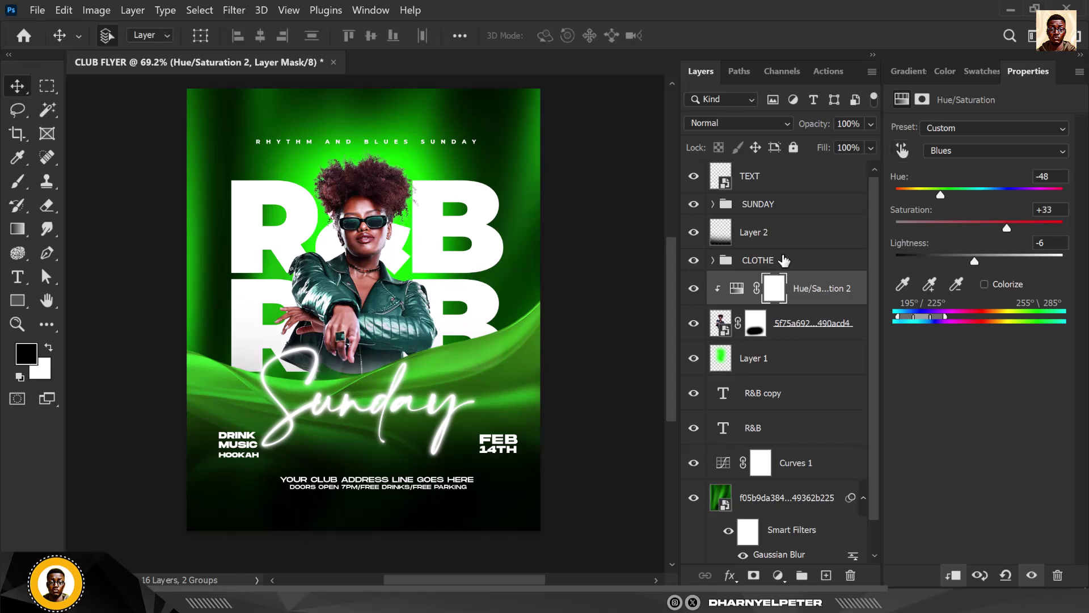
# Add a Color Balance adjustment above the TEXT layer and set its midtones Magenta–Green value to +17.
pyautogui.scroll(-1, 785, 261)
pyautogui.scroll(4, 402, 341)
pyautogui.scroll(-9, 417, 333)
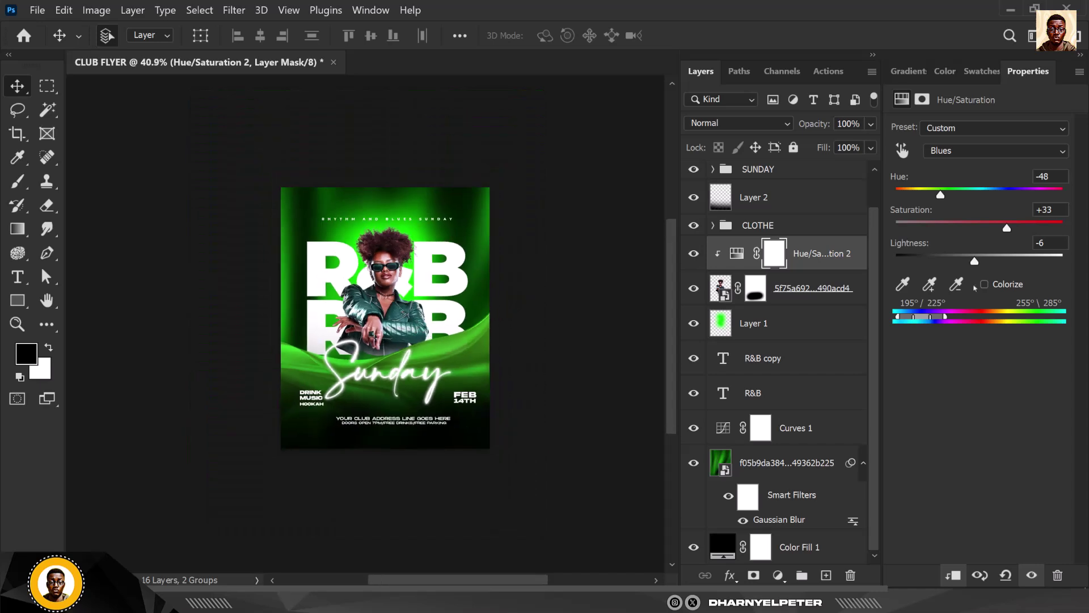
pyautogui.scroll(2, 807, 211)
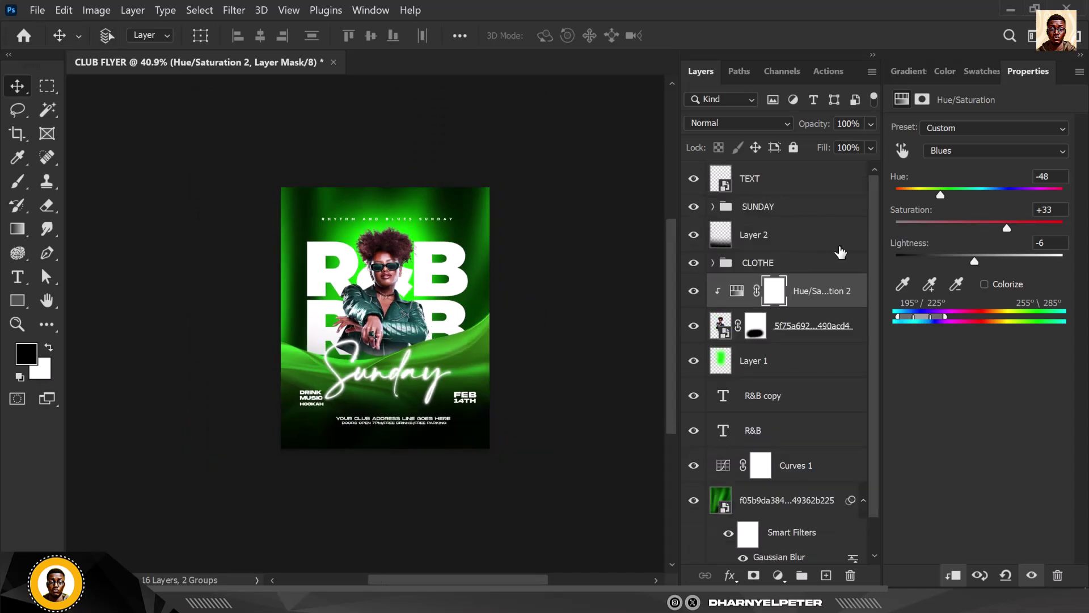
pyautogui.hotkey('ctrl', '0')
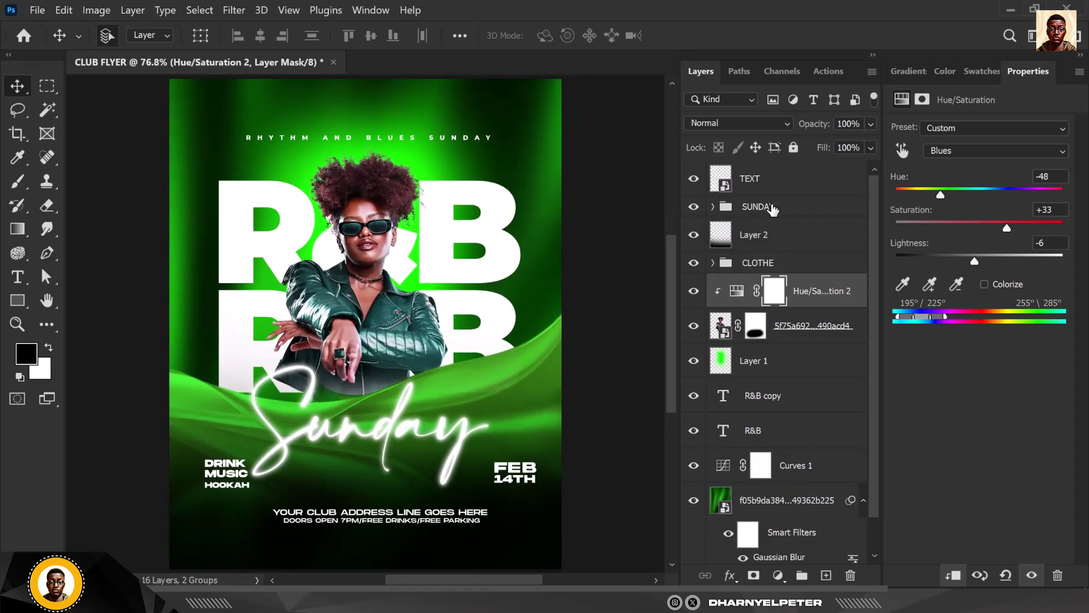
pyautogui.click(786, 174)
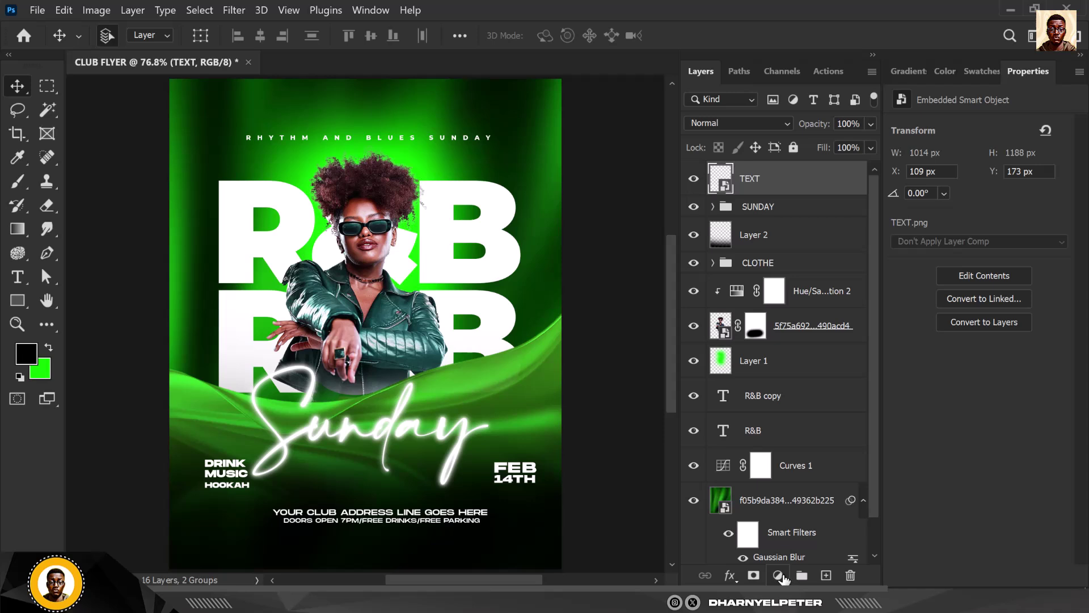
pyautogui.click(783, 576)
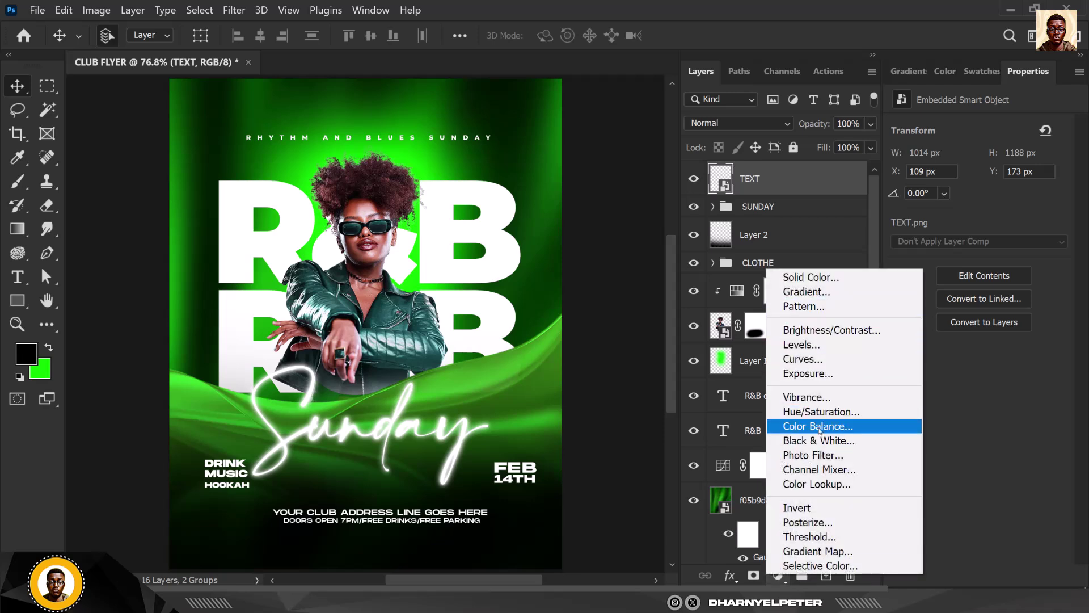
pyautogui.click(820, 430)
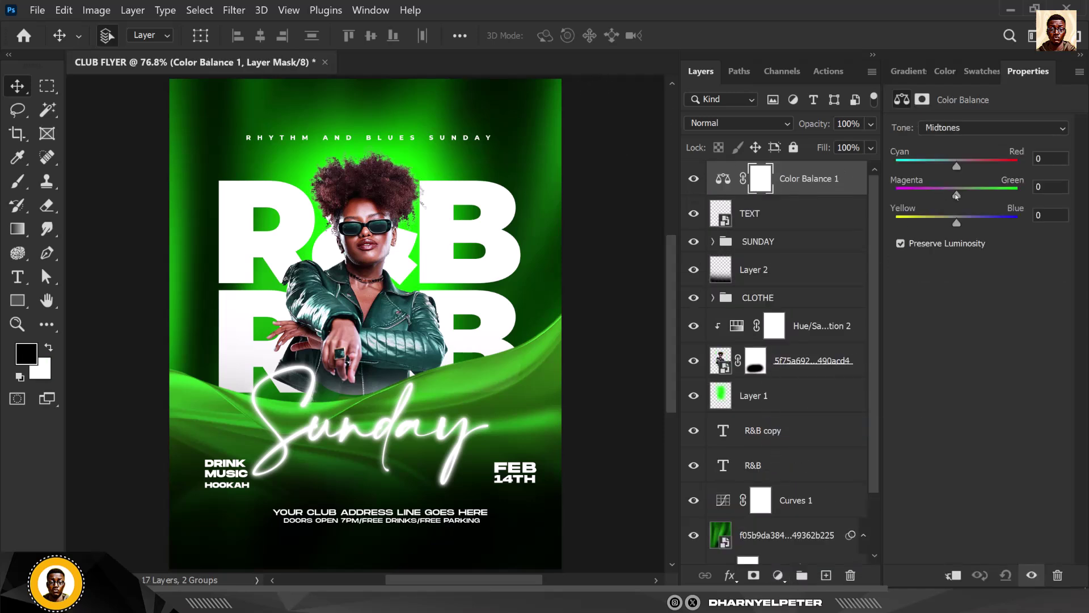
pyautogui.moveTo(958, 196); pyautogui.dragTo(970, 196)
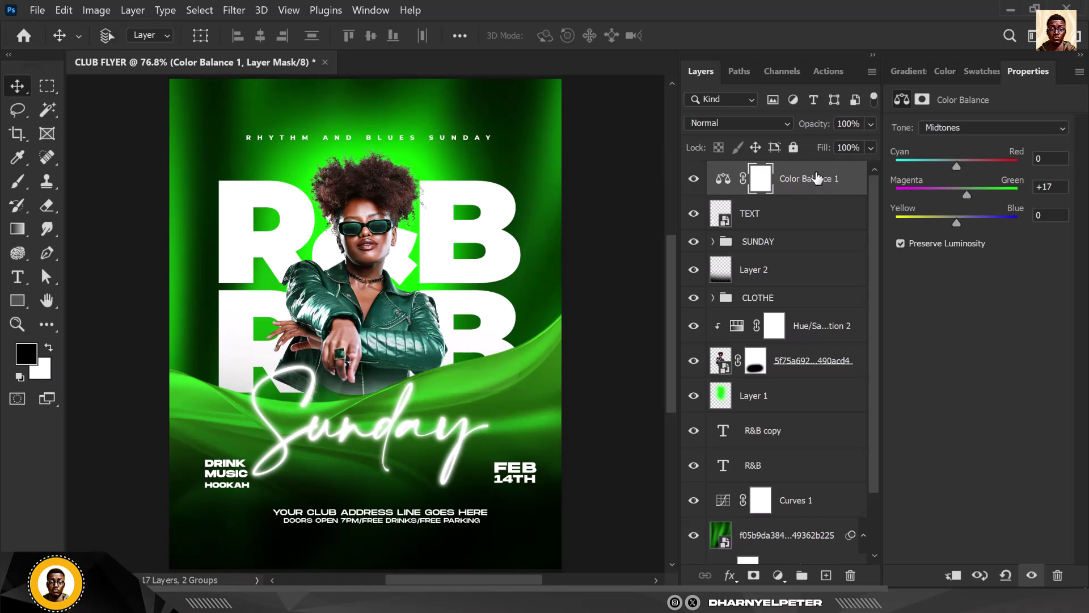
# Stamp all visible layers into a new layer on top and convert it to a smart object.
pyautogui.hotkey('ctrl', 'shift', 'alt', 'e')
pyautogui.rightClick(815, 178)
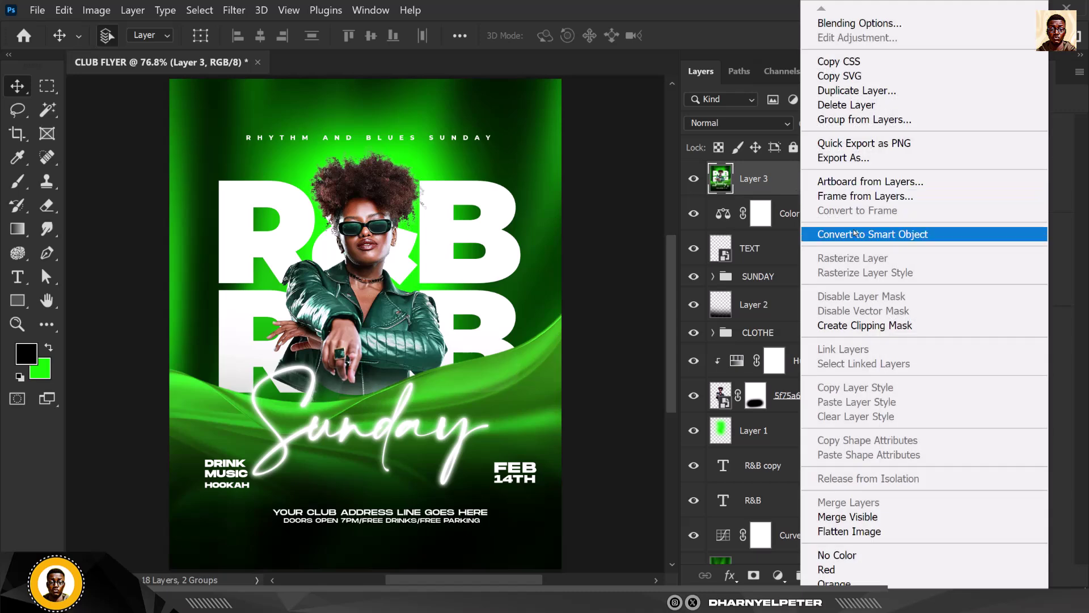
pyautogui.click(859, 234)
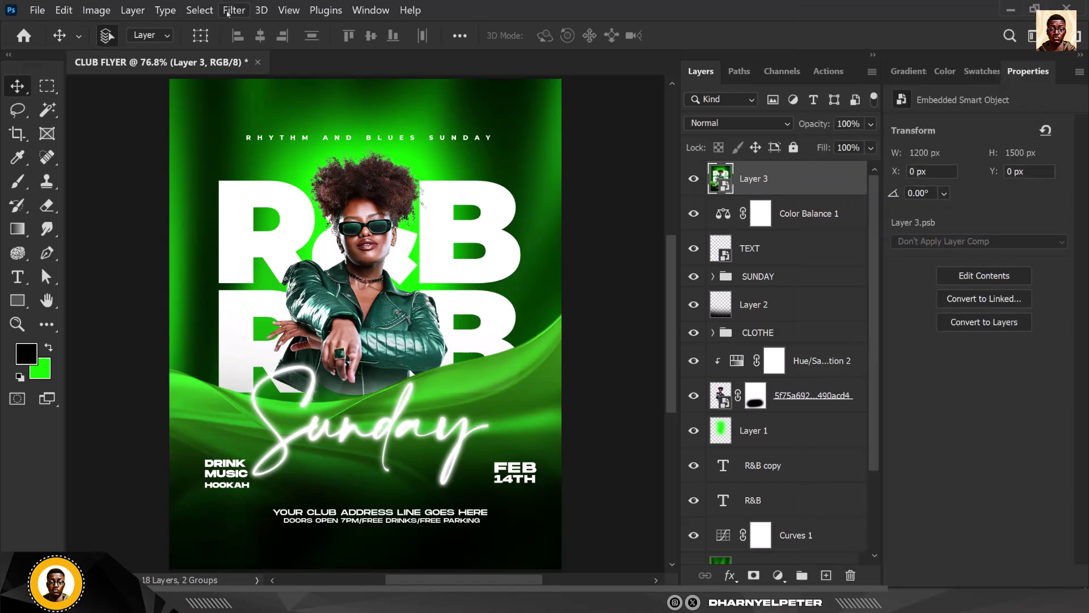
# Apply the Filter Gallery Texturizer to the stamped smart object with Brick texture, scaling 82%, relief 1 and light from Top.
pyautogui.click(231, 13)
pyautogui.click(262, 90)
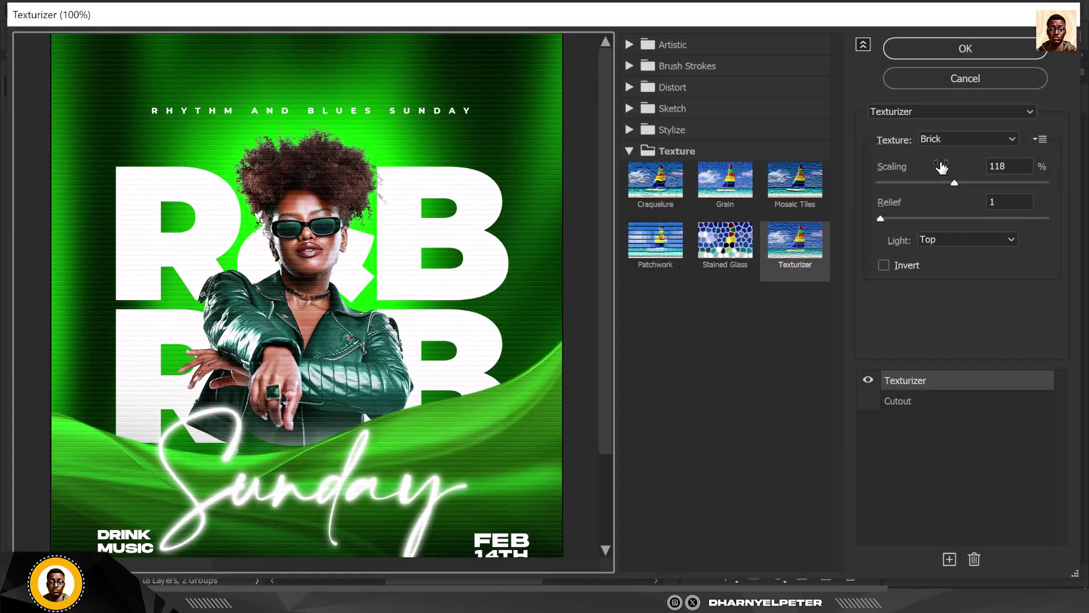
pyautogui.click(925, 183)
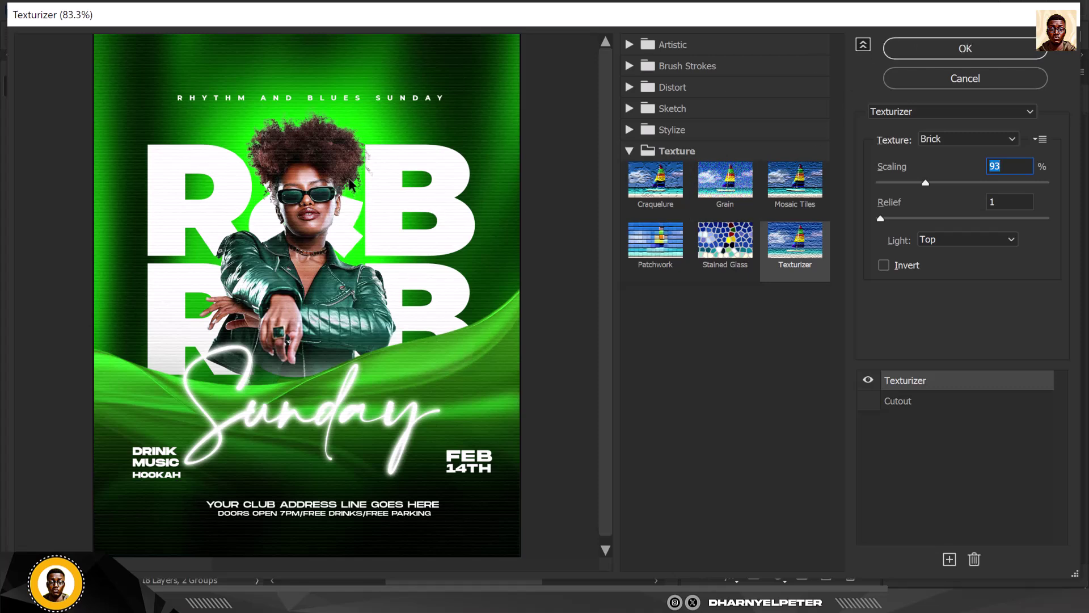
pyautogui.click(914, 182)
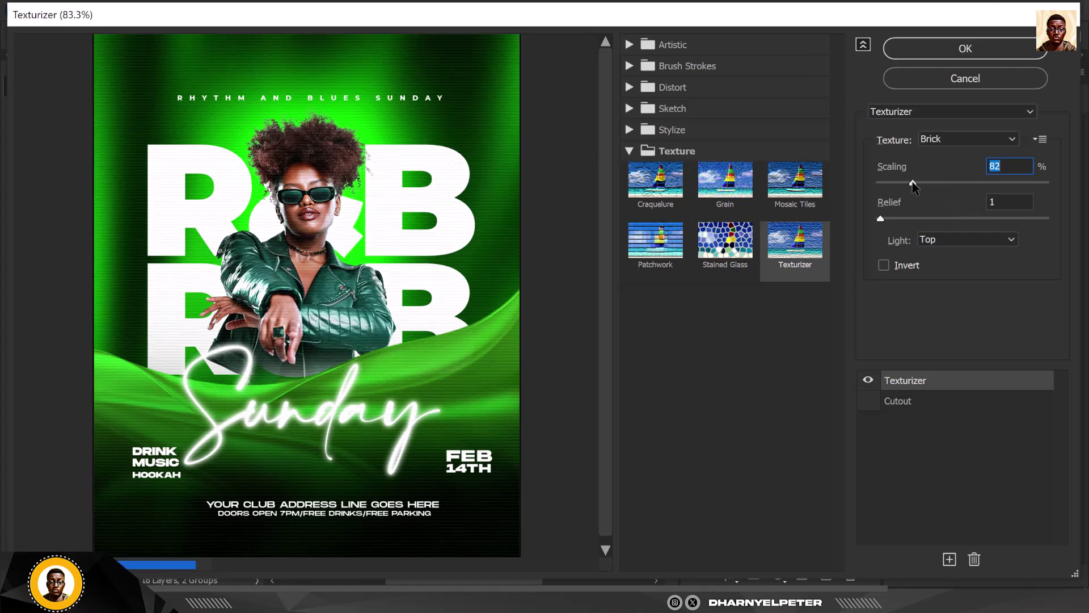
pyautogui.click(972, 52)
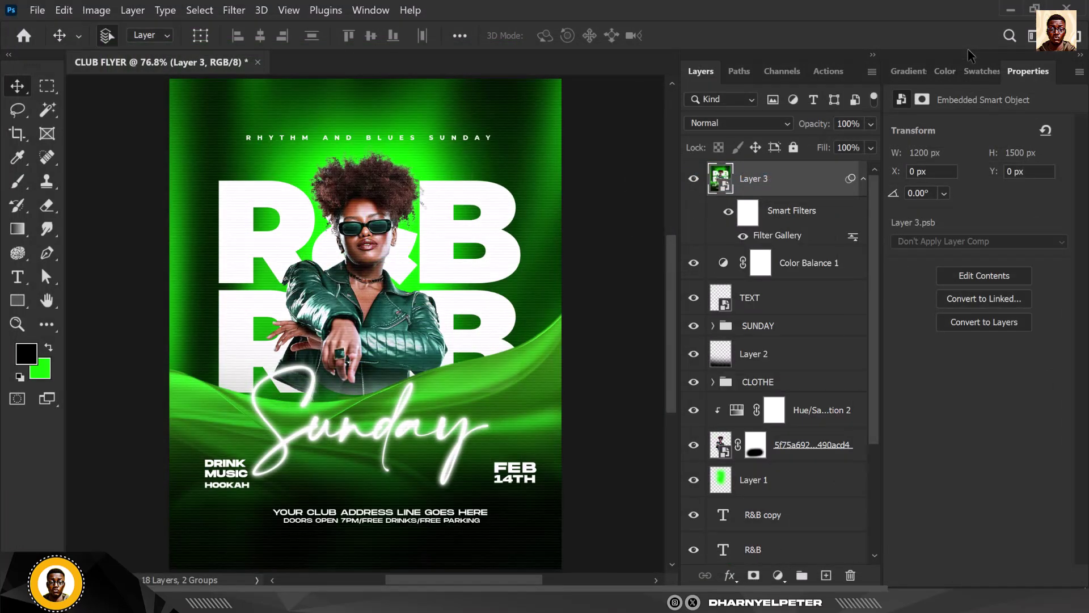